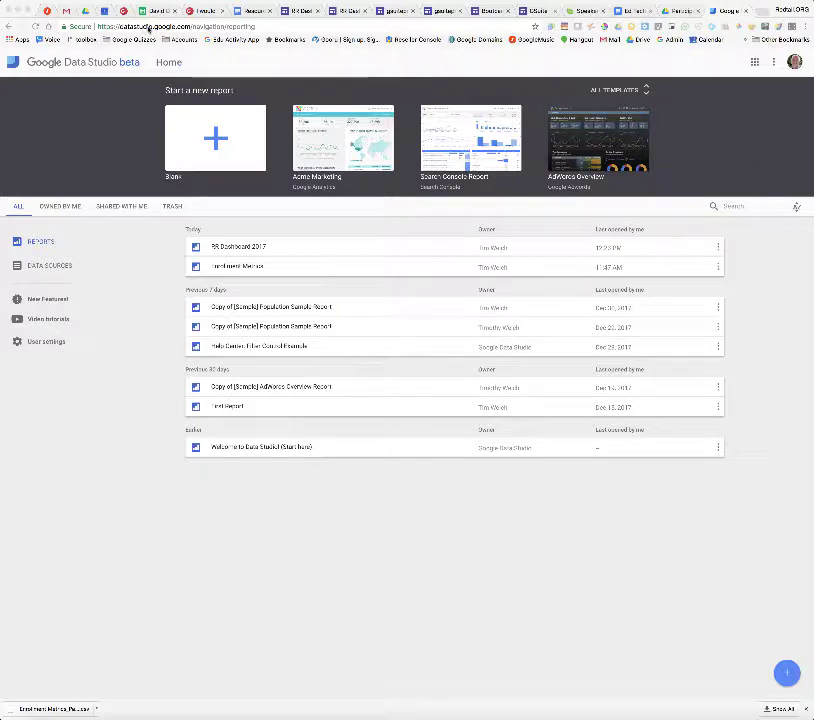
# - Create a blank report, dismiss the data source tip, and start creating a new data source
pyautogui.click(223, 144)
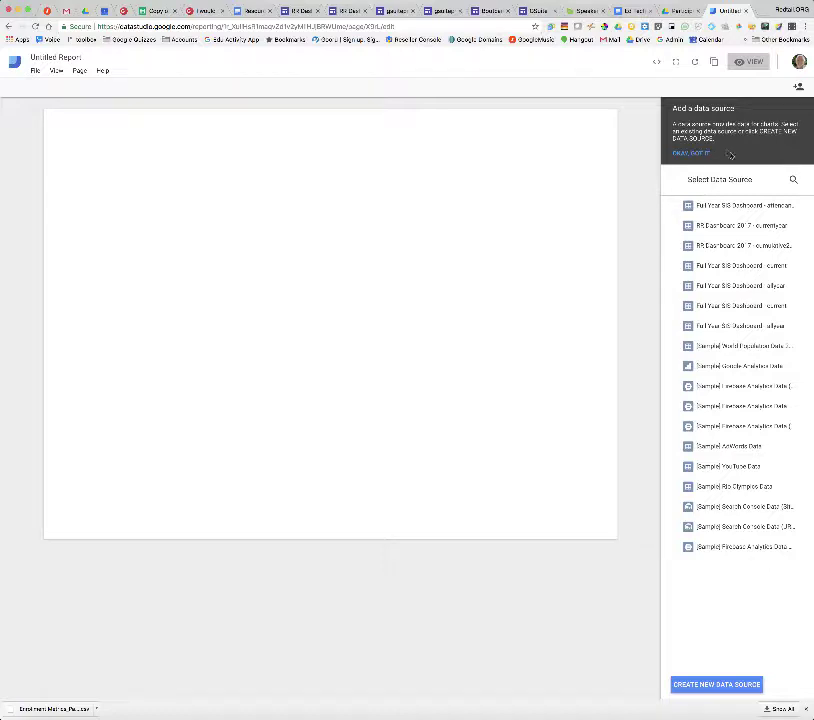
pyautogui.click(698, 155)
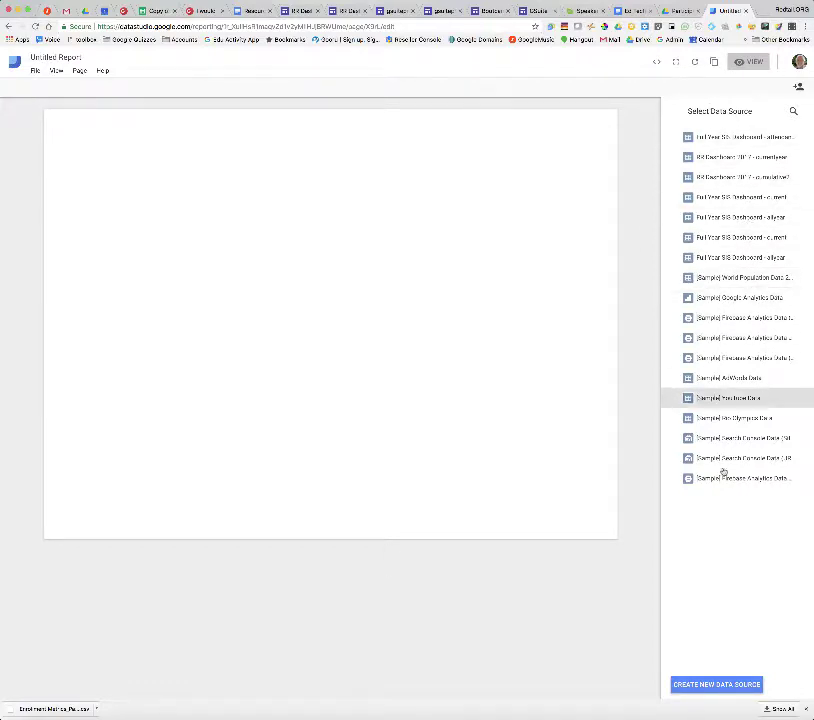
pyautogui.click(722, 685)
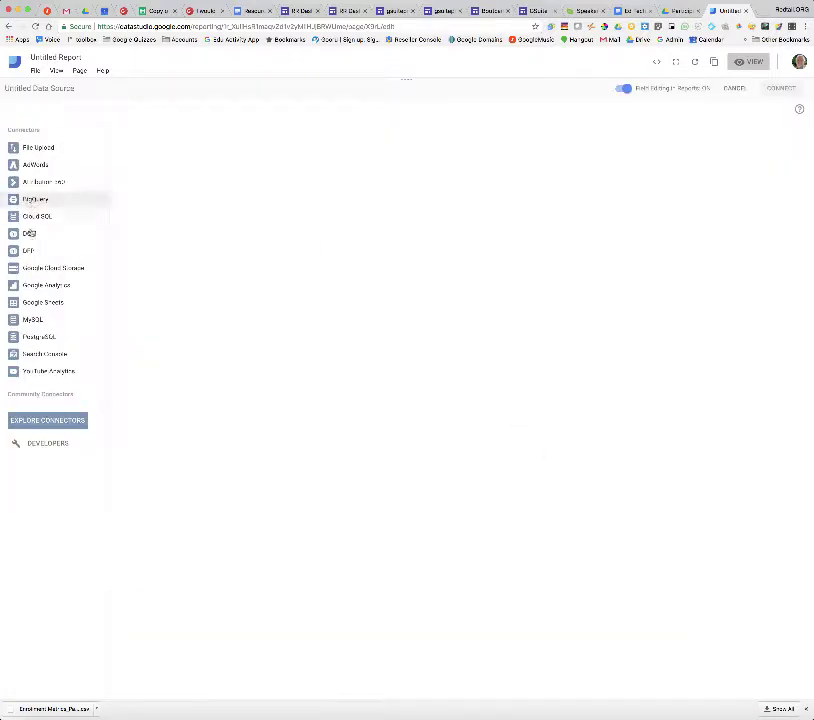
# - Connect the data source to the attendance worksheet of the Google Sheets file Copy of Full Year SIS Dashboard
pyautogui.click(38, 301)
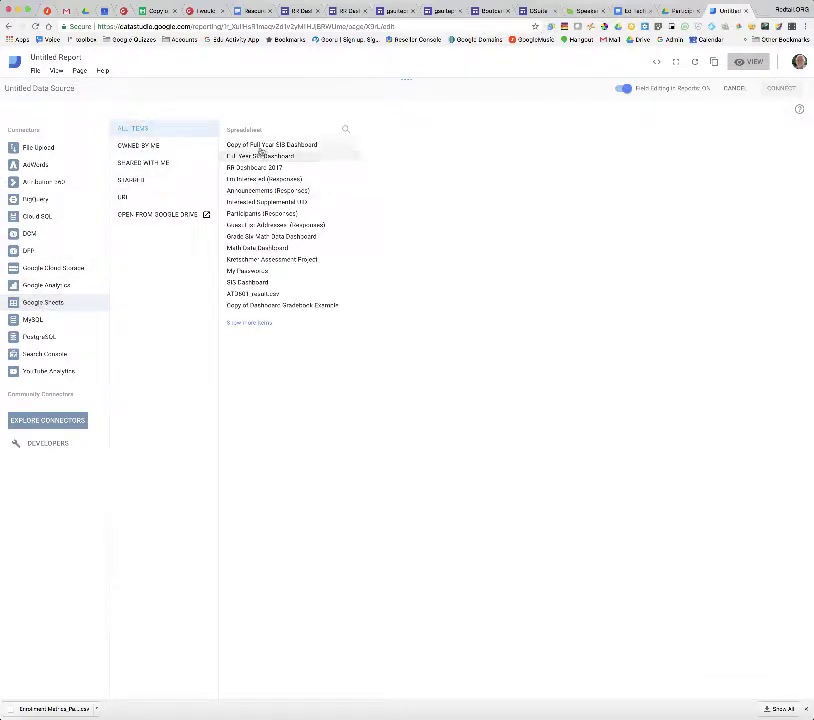
pyautogui.click(261, 148)
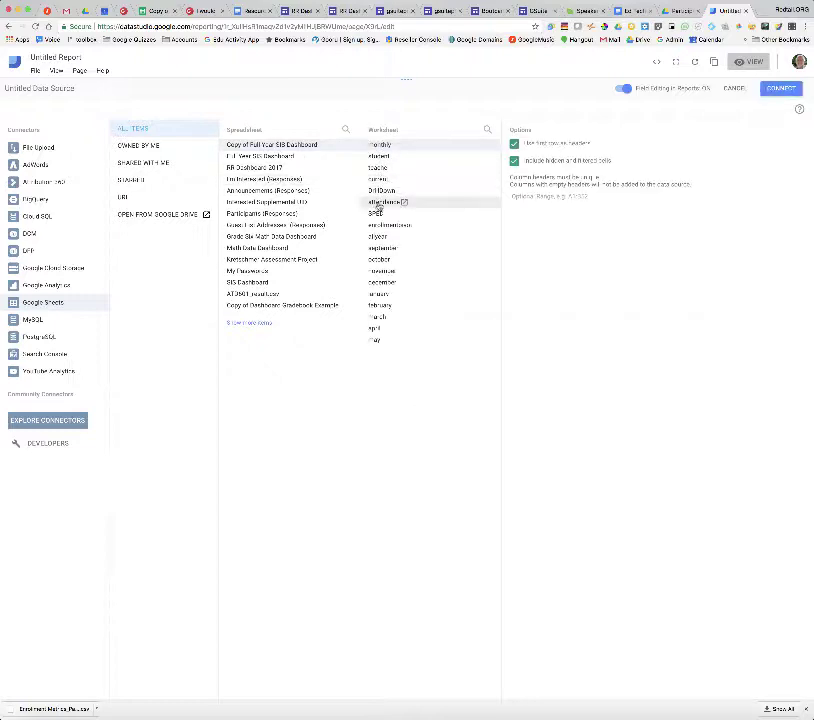
pyautogui.click(379, 203)
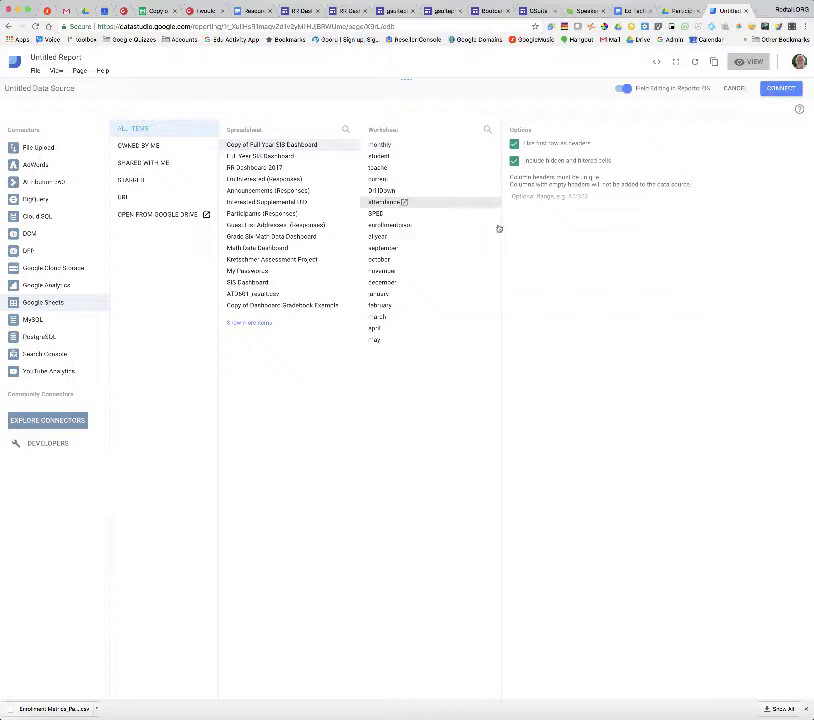
pyautogui.click(781, 89)
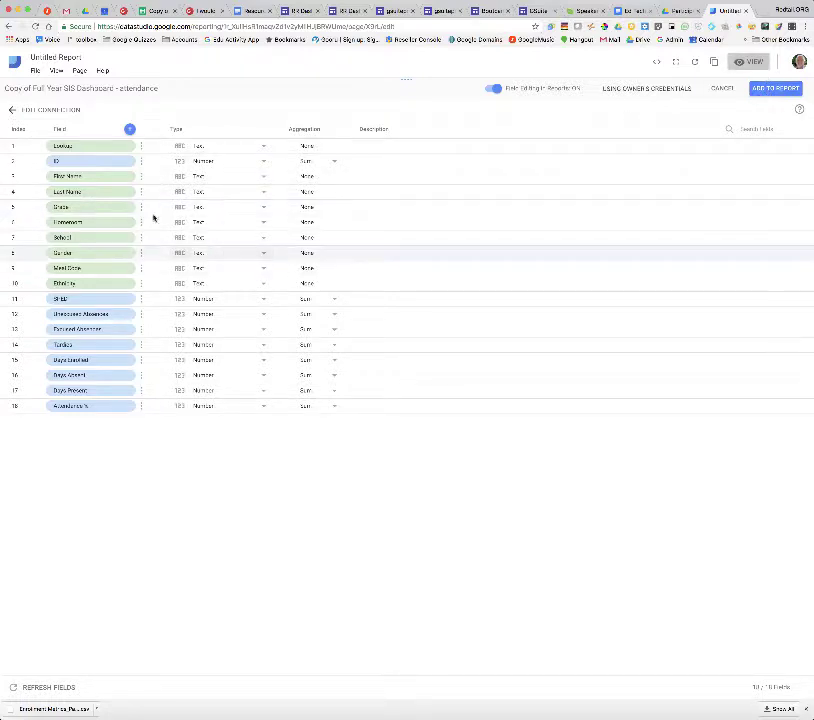
# - Add Count fields for First Name, Last Name, Grade and Homeroom to the attendance data source
pyautogui.click(141, 176)
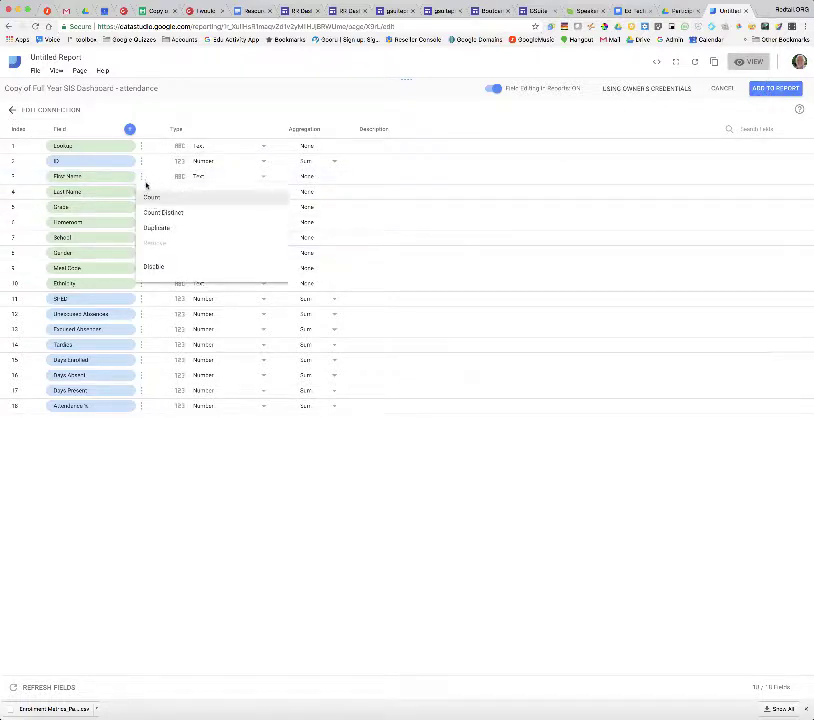
pyautogui.click(153, 196)
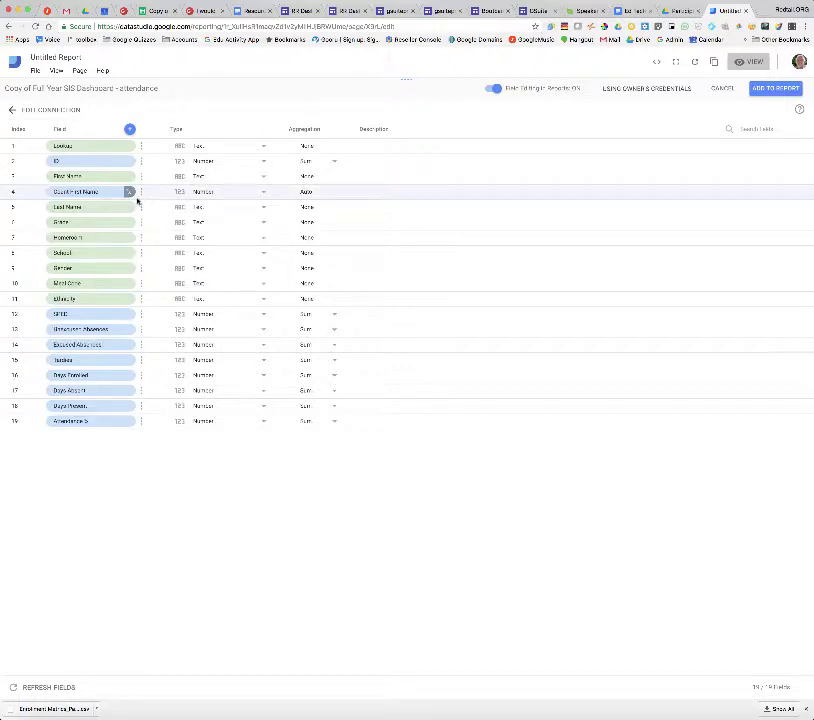
pyautogui.click(142, 211)
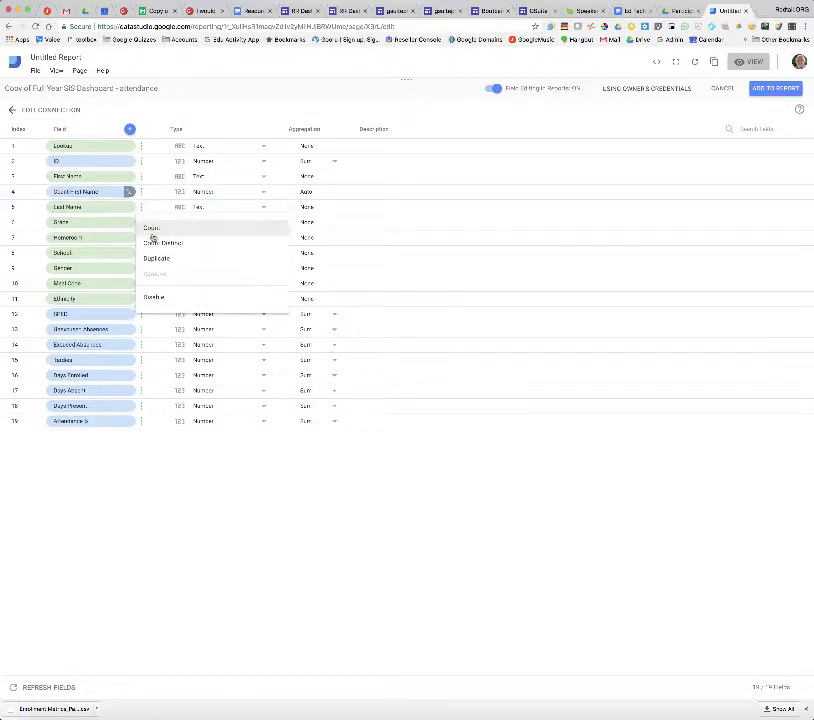
pyautogui.click(153, 231)
pyautogui.click(141, 237)
pyautogui.click(151, 259)
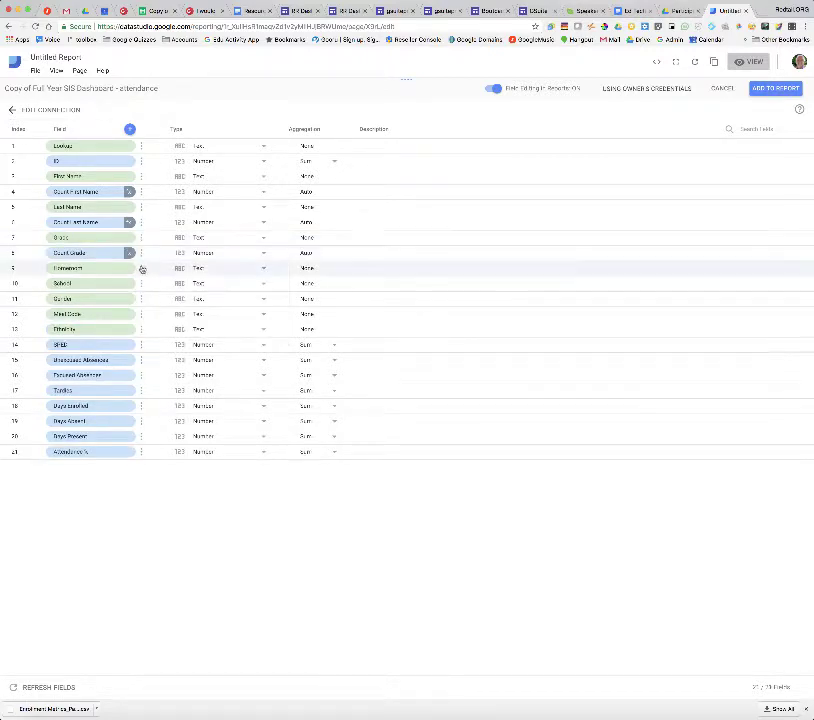
pyautogui.click(142, 268)
pyautogui.click(153, 289)
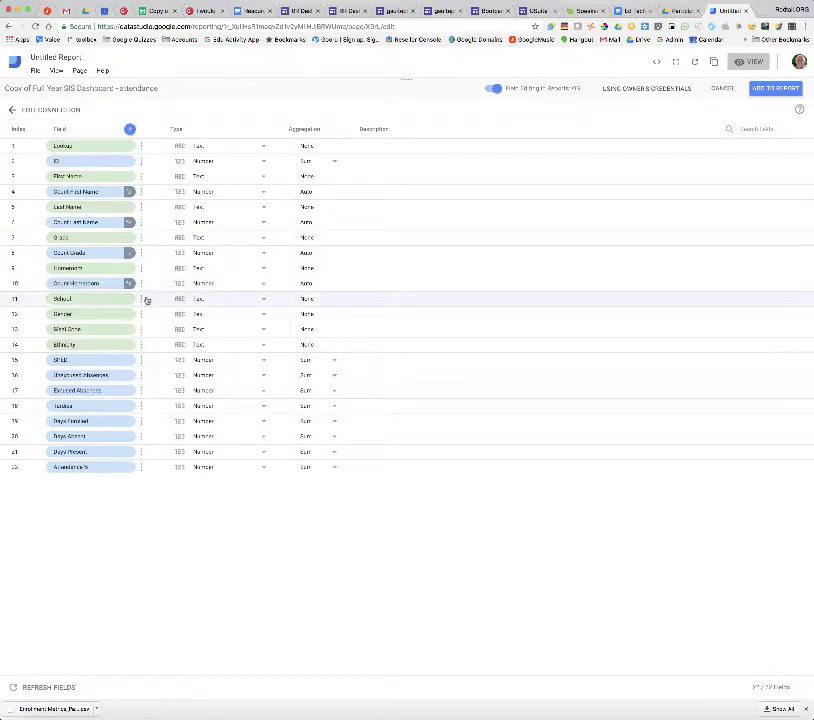
# - Add Count fields for School, Gender, Meal Code and Ethnicity, and add the attendance data source to the report
pyautogui.click(142, 299)
pyautogui.click(147, 318)
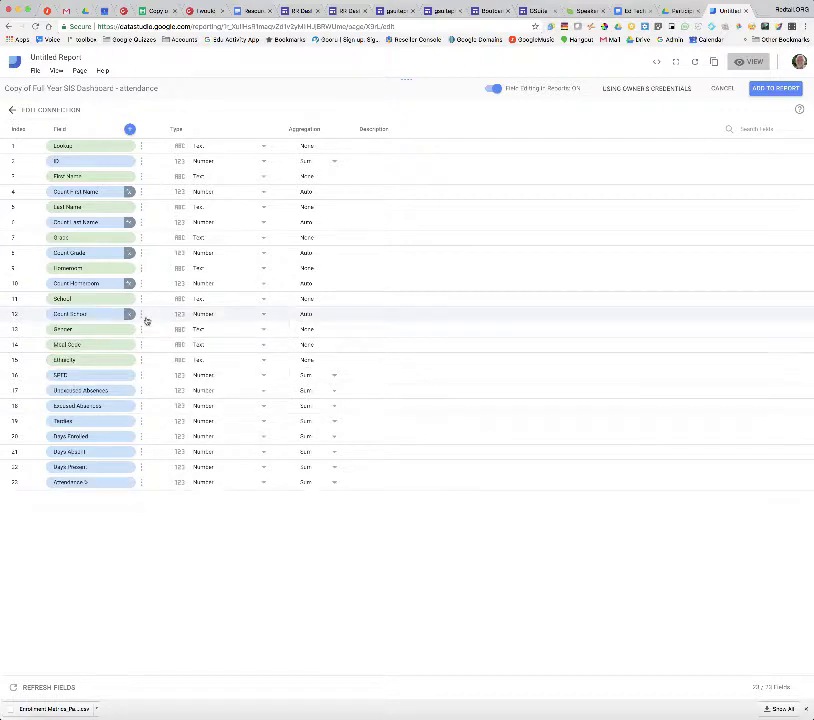
pyautogui.click(142, 329)
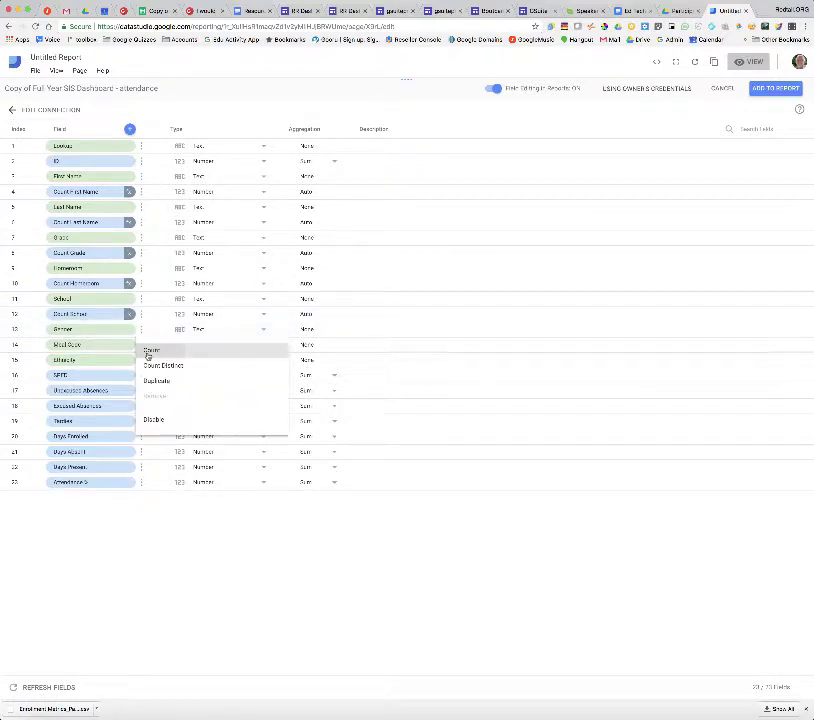
pyautogui.click(149, 352)
pyautogui.click(142, 360)
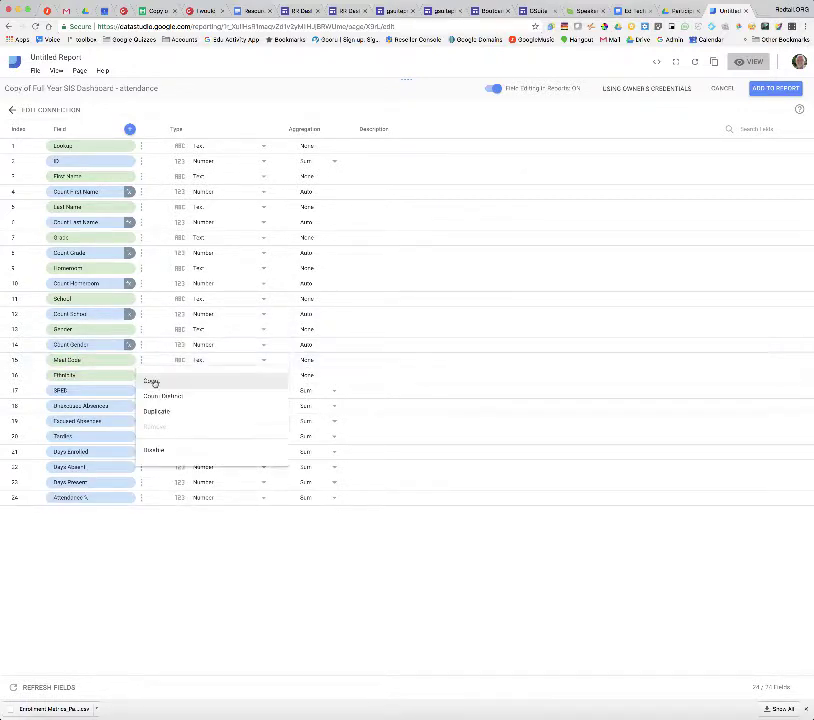
pyautogui.click(151, 382)
pyautogui.click(142, 391)
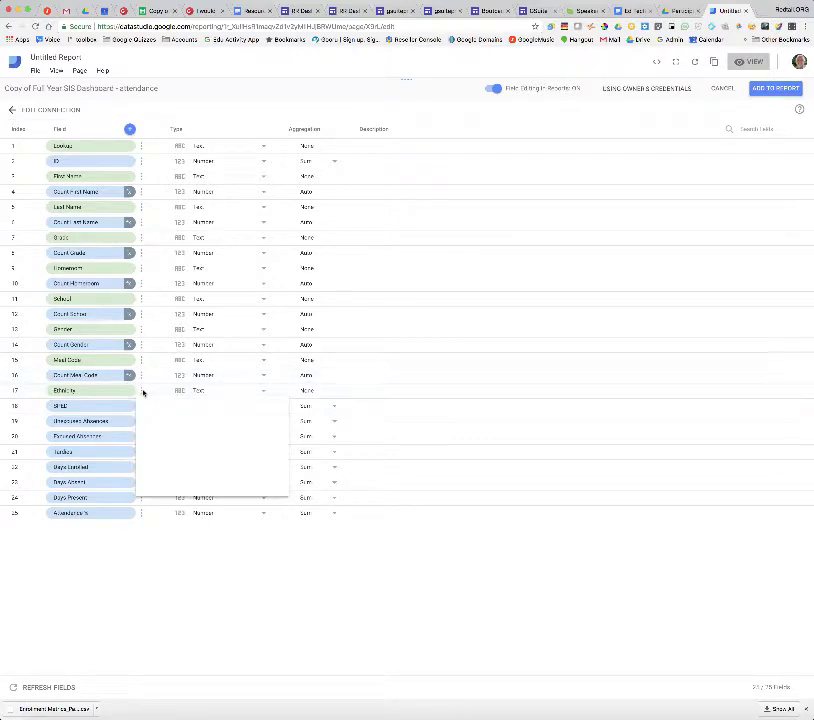
pyautogui.click(150, 410)
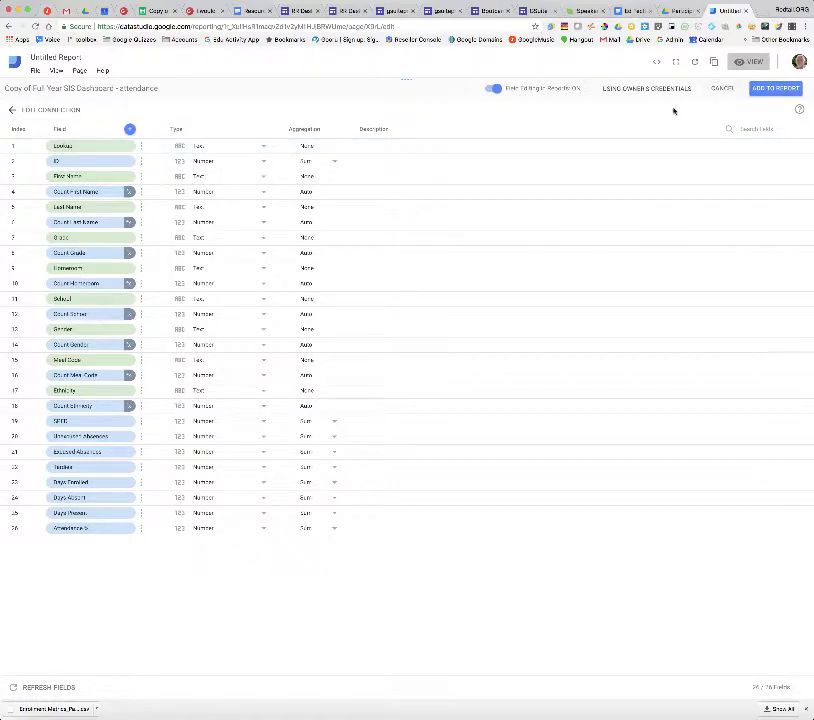
pyautogui.click(772, 90)
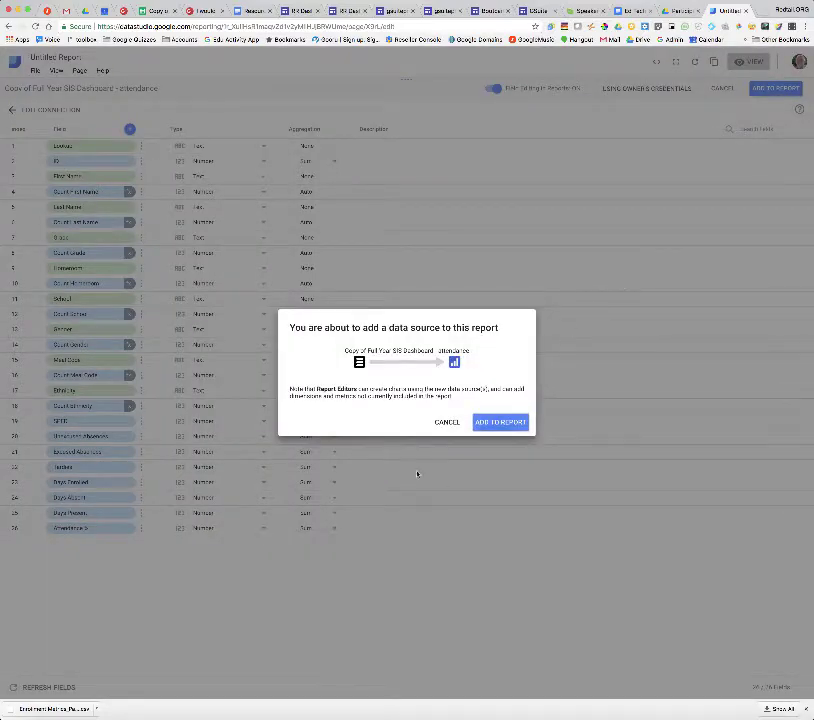
pyautogui.click(512, 430)
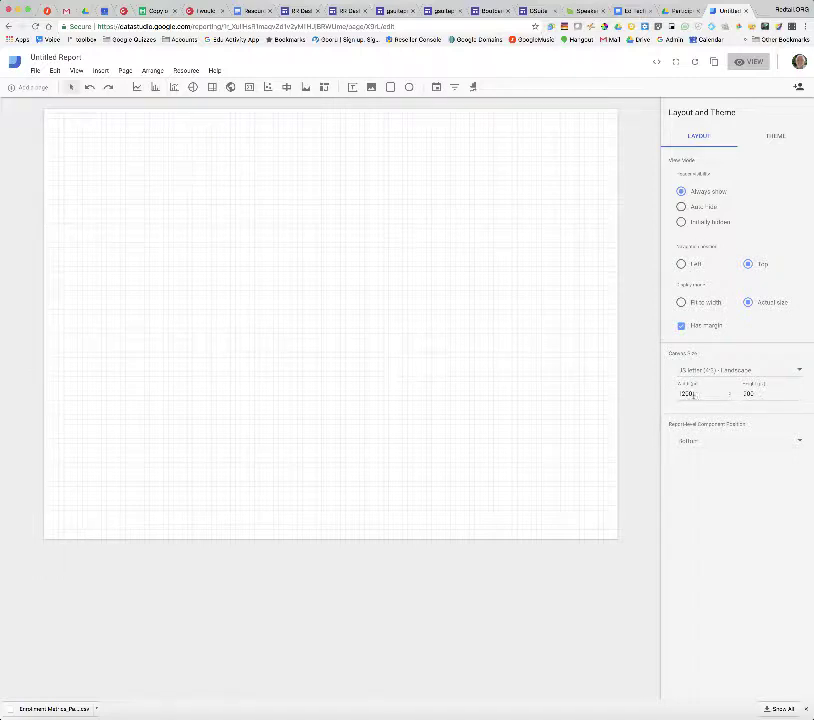
# - Set the report's canvas width to 1150 px
pyautogui.doubleClick(686, 393)
pyautogui.write('1150')
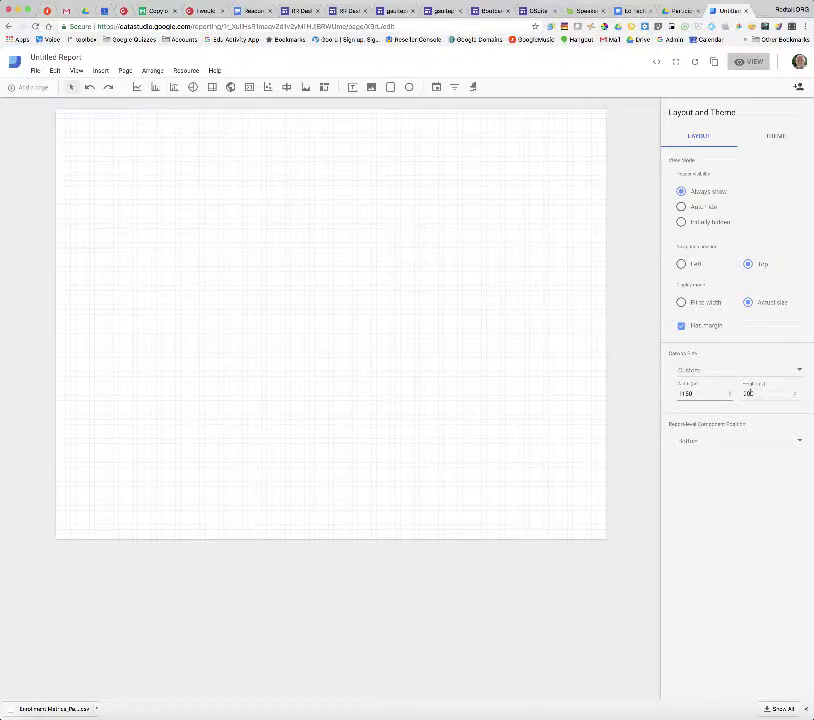
pyautogui.click(759, 393)
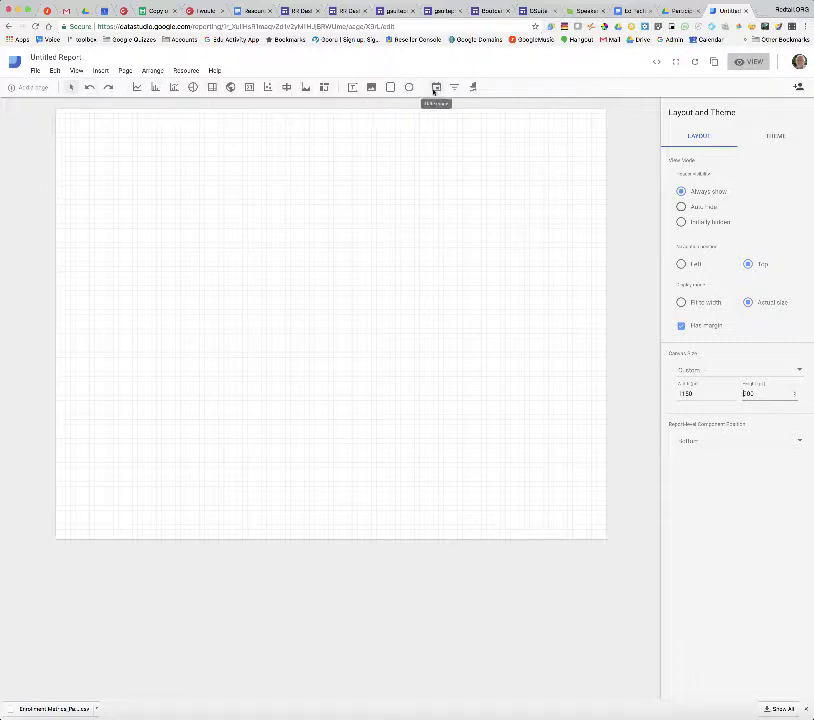
# - Insert a pie chart with Ethnicity as its dimension and place it in the page's upper-right corner
pyautogui.click(194, 89)
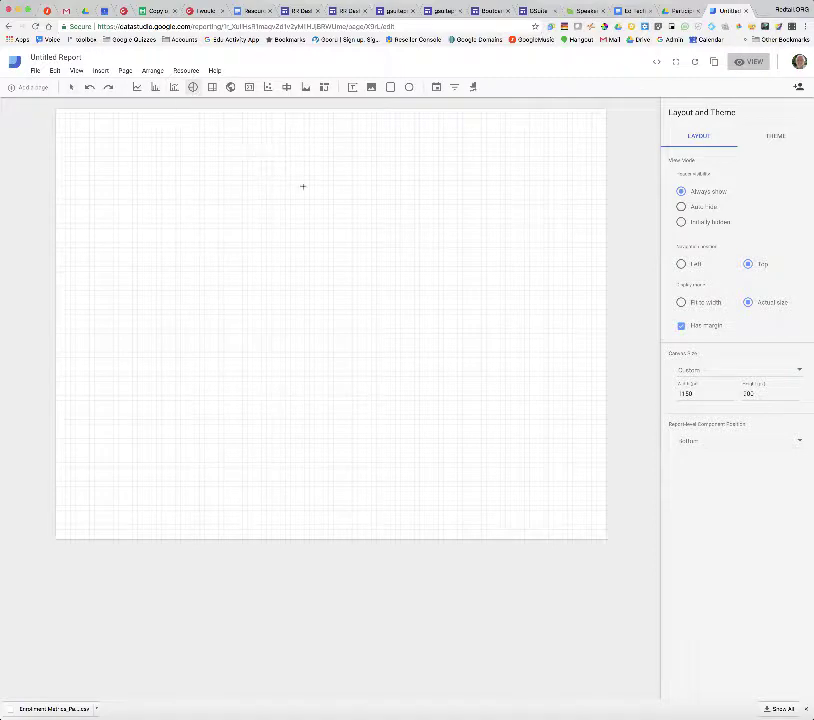
pyautogui.click(256, 146)
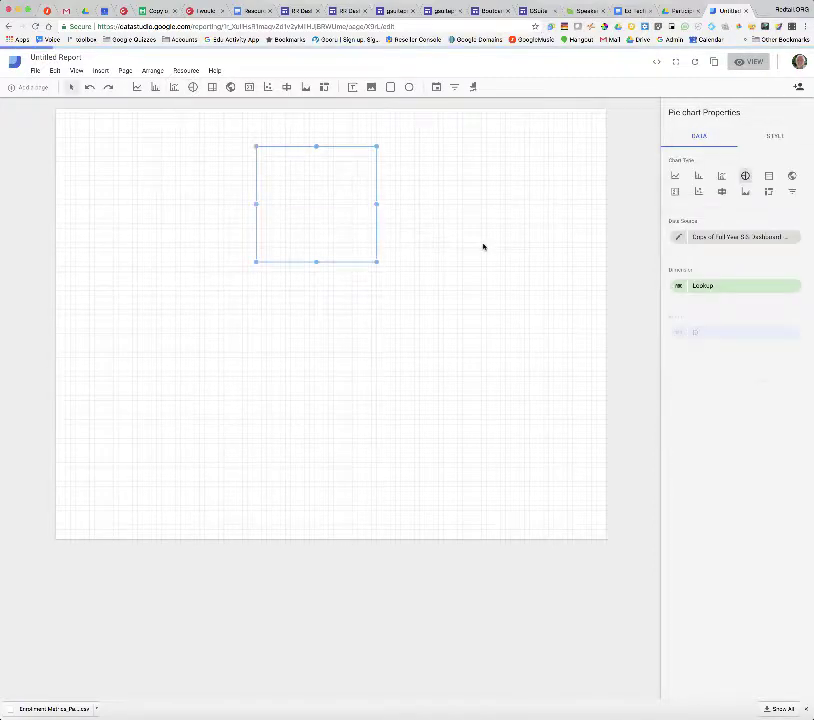
pyautogui.click(713, 288)
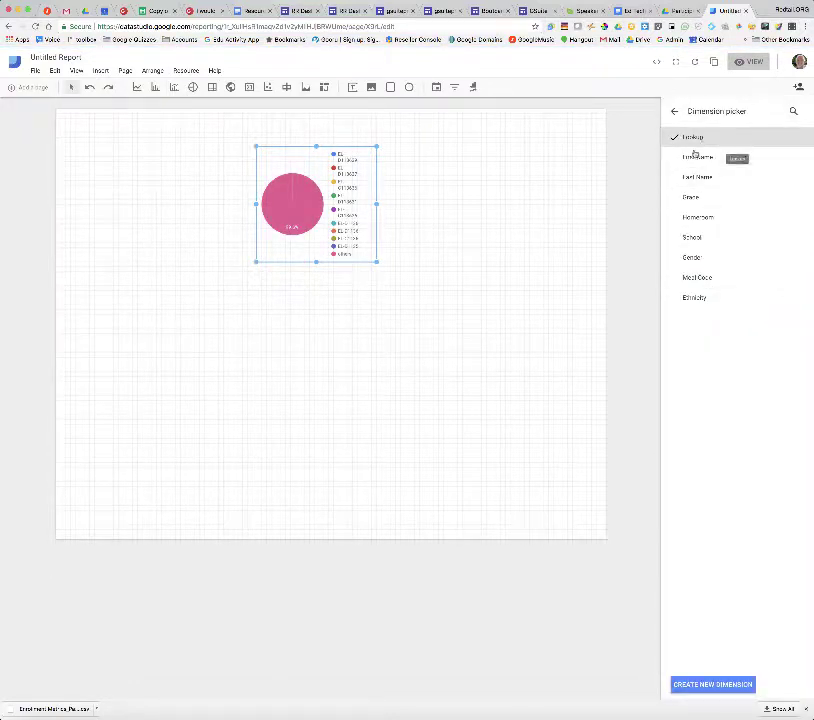
pyautogui.click(701, 297)
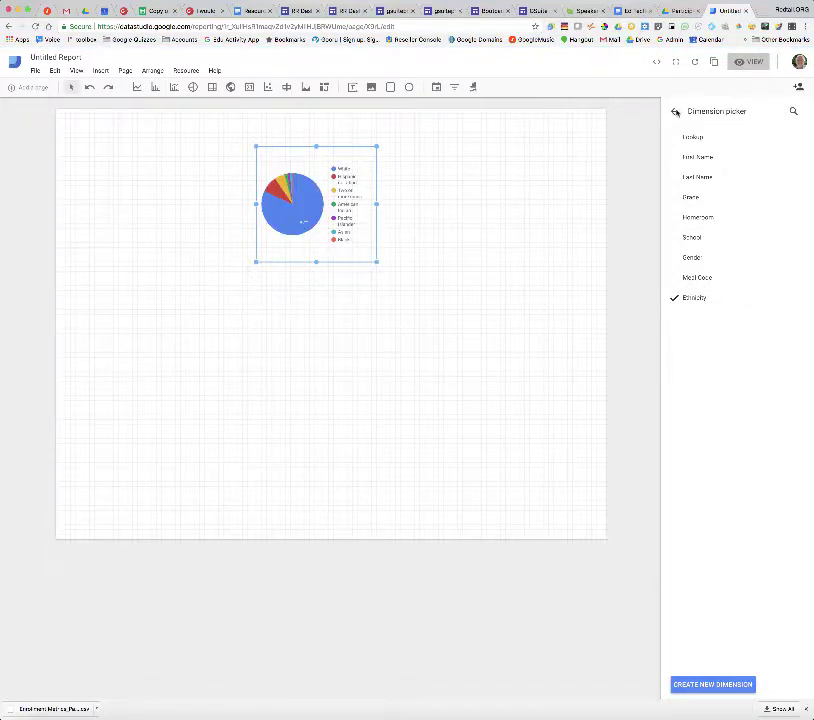
pyautogui.click(676, 112)
pyautogui.moveTo(404, 156); pyautogui.dragTo(552, 122)
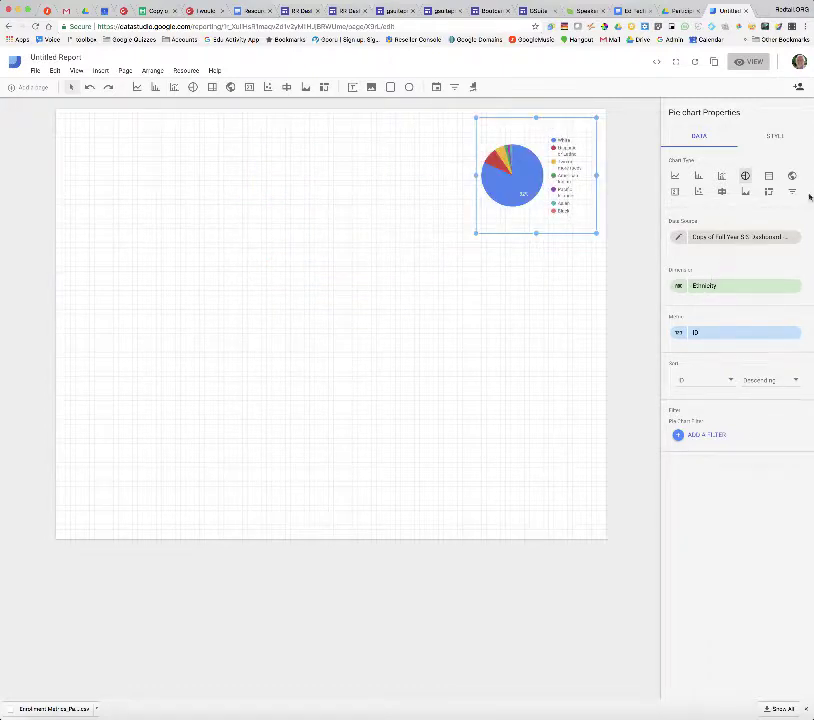
# - Set the pie chart's metric to Count Ethnicity
pyautogui.click(707, 333)
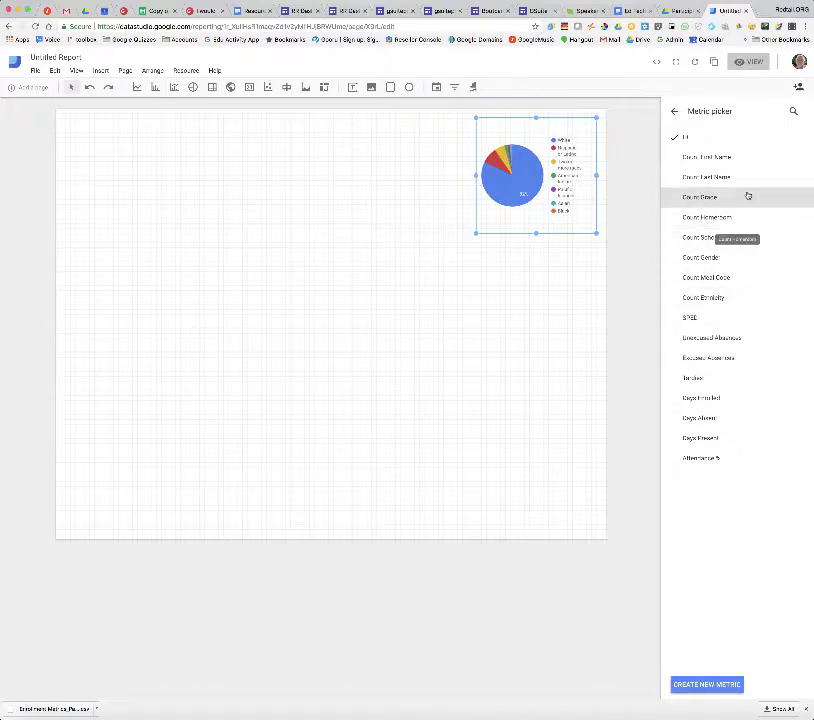
pyautogui.click(703, 297)
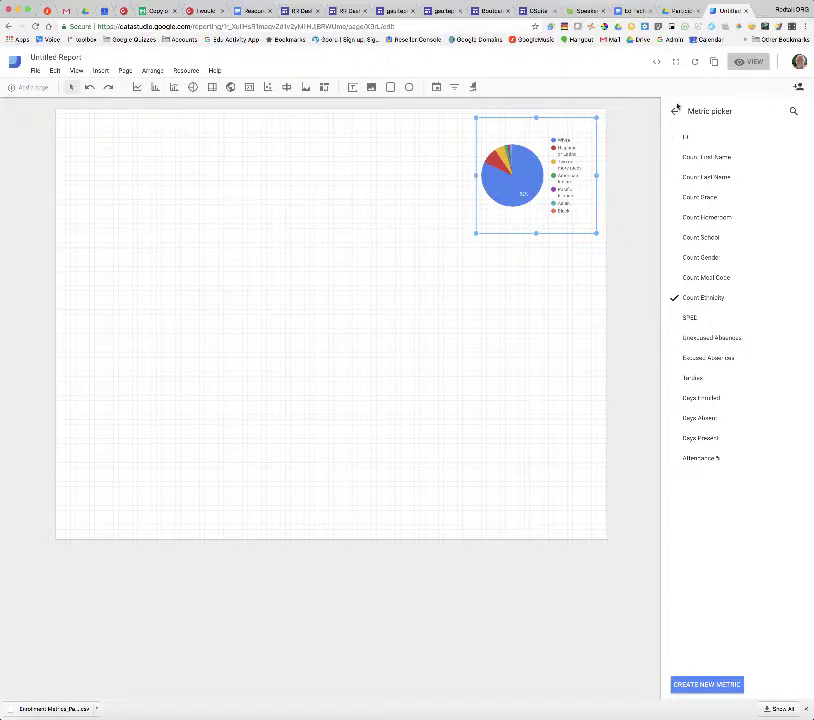
pyautogui.click(618, 240)
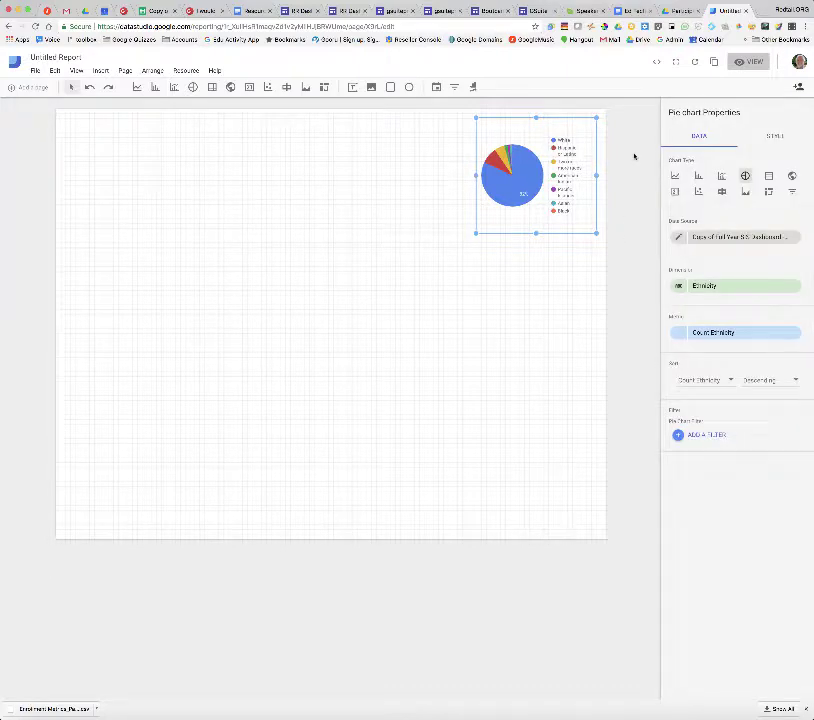
# - Try black and orange backgrounds on the ethnicity pie chart, and settle on a medium grey background
pyautogui.click(775, 137)
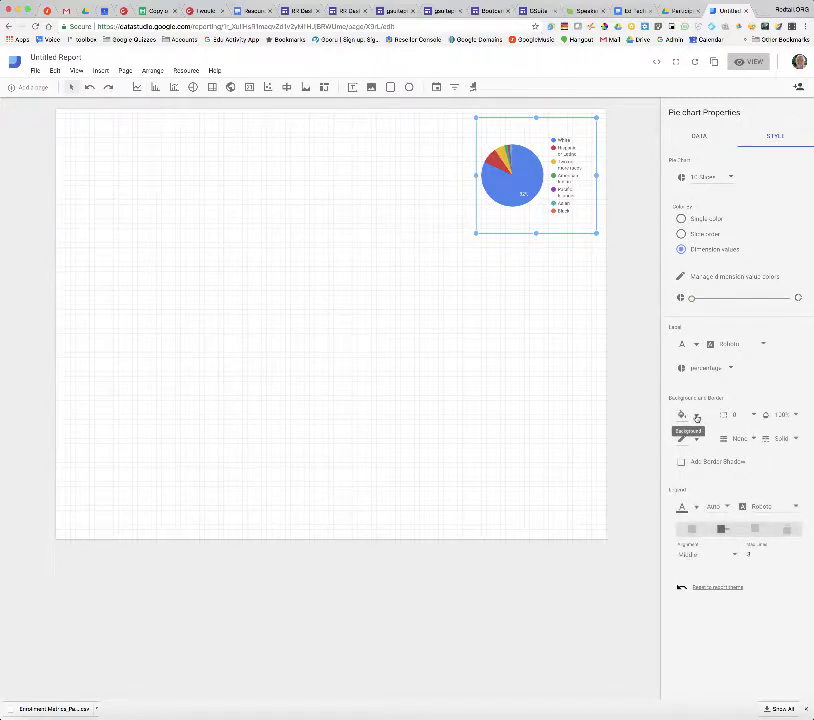
pyautogui.click(697, 417)
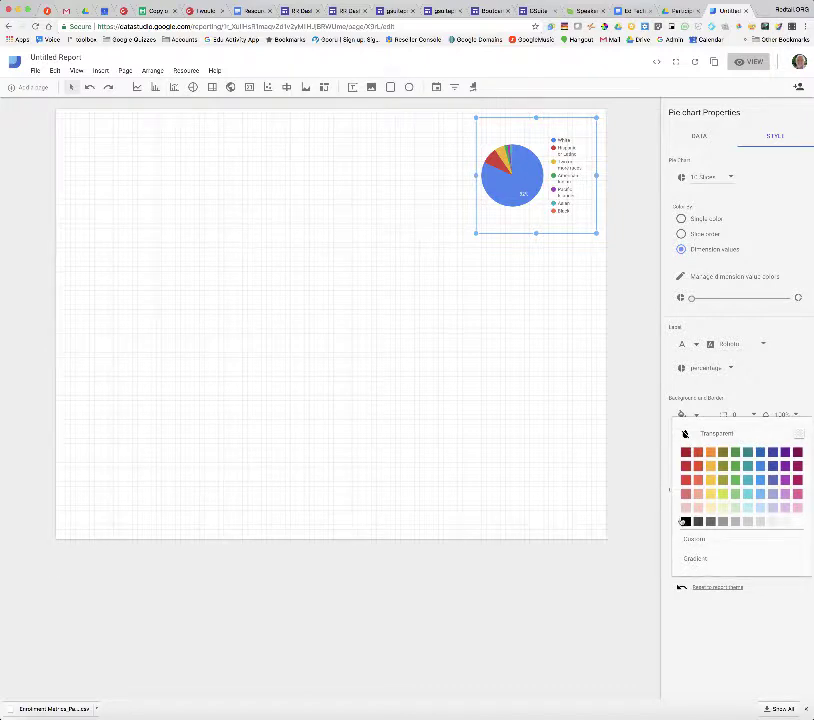
pyautogui.click(684, 521)
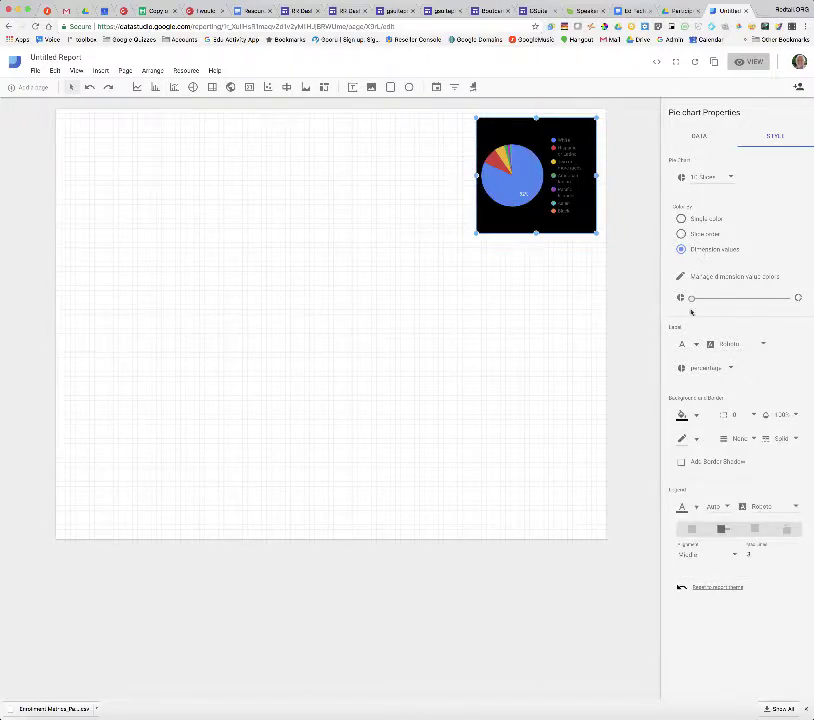
pyautogui.click(684, 416)
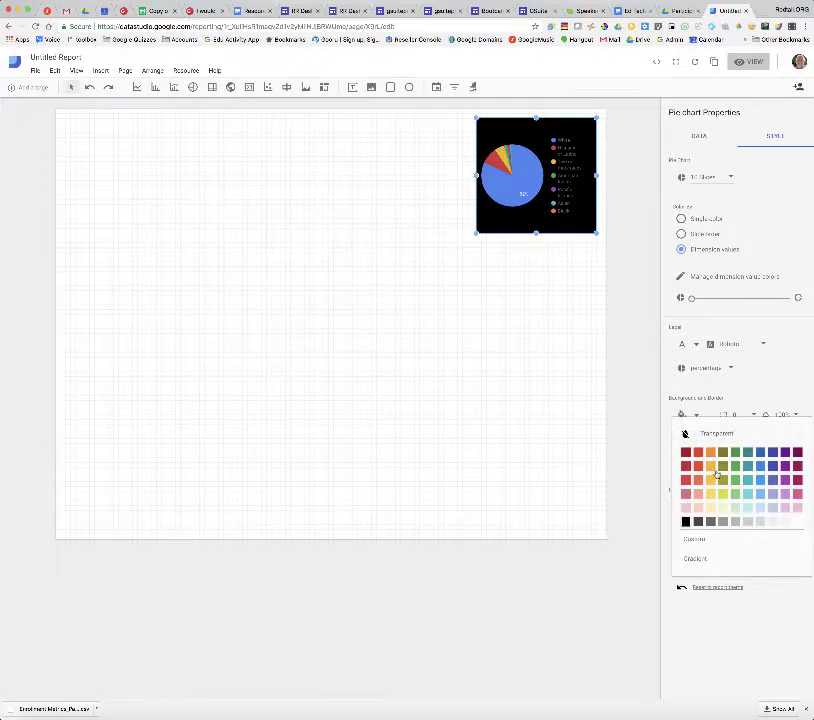
pyautogui.click(714, 457)
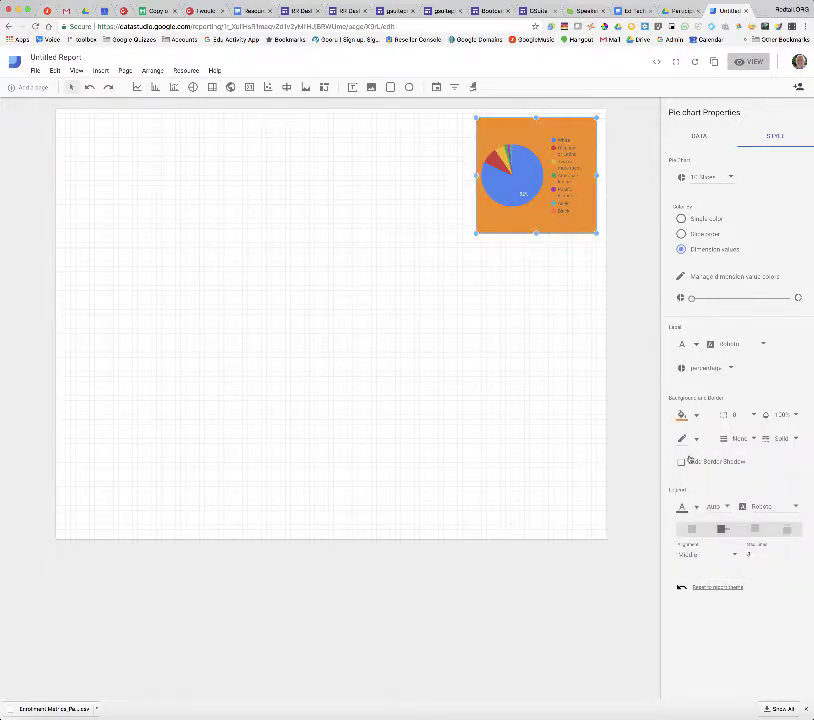
pyautogui.click(683, 415)
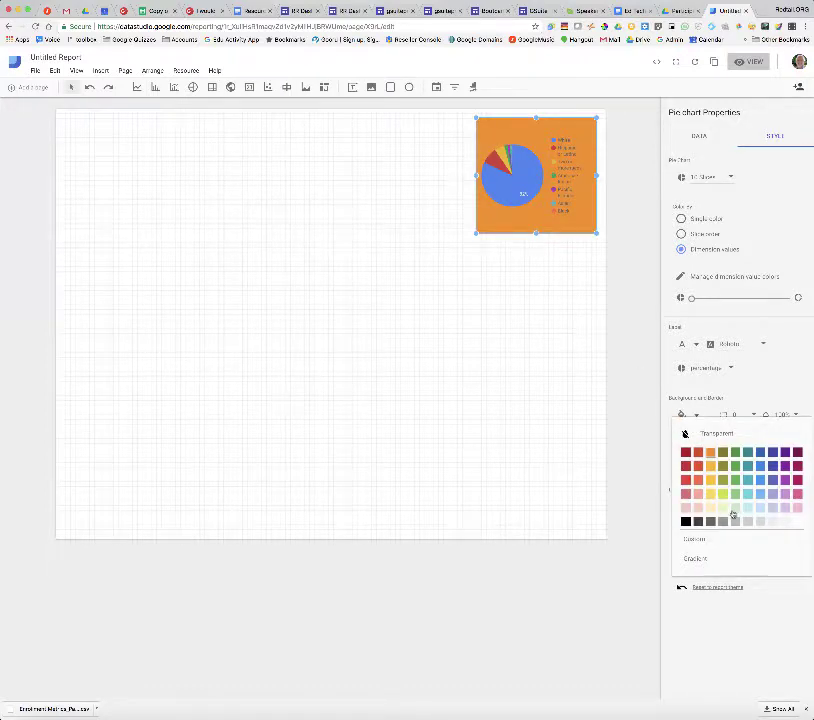
pyautogui.click(734, 519)
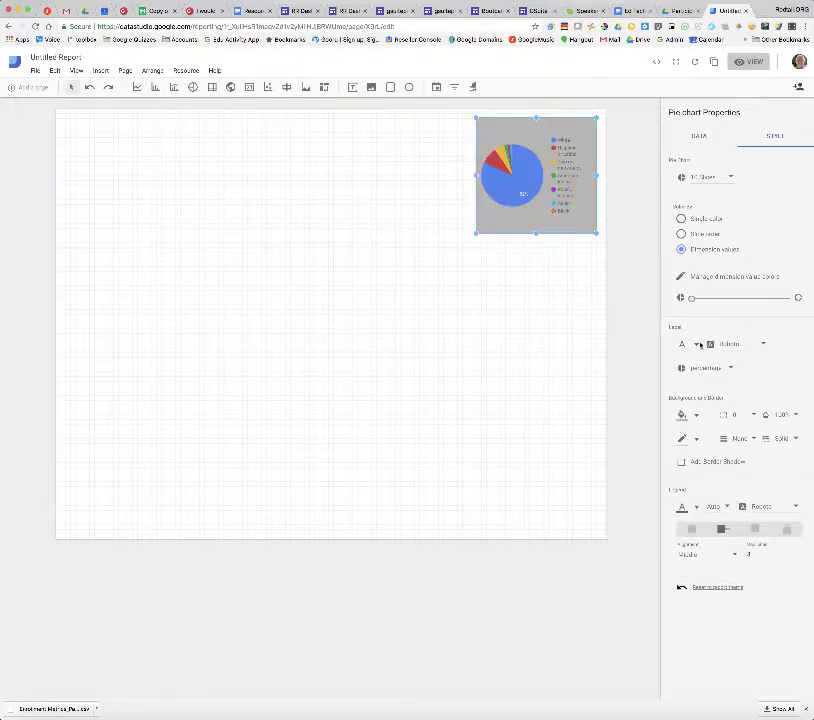
# - Label the pie chart's slices with their value and give the pie a small donut hole
pyautogui.click(725, 369)
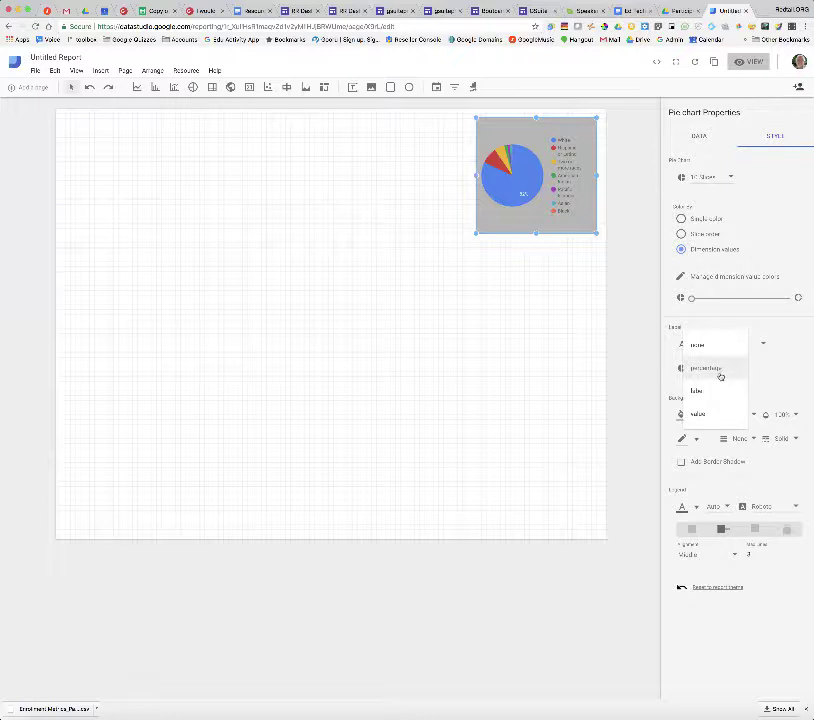
pyautogui.click(715, 414)
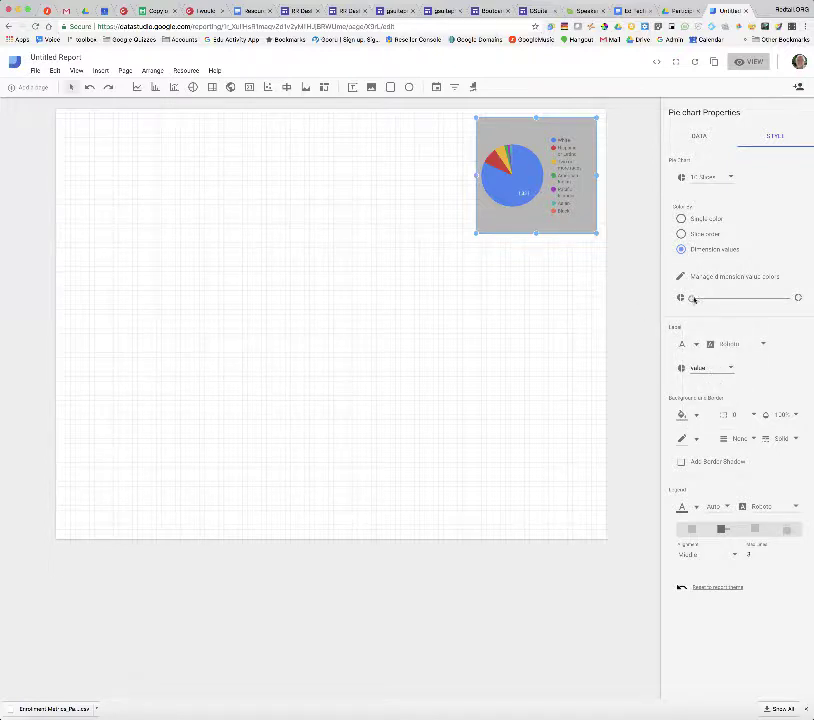
pyautogui.moveTo(692, 298); pyautogui.dragTo(712, 298)
# - Insert a wide bar chart in the page's upper-left area with School as its dimension
pyautogui.click(155, 88)
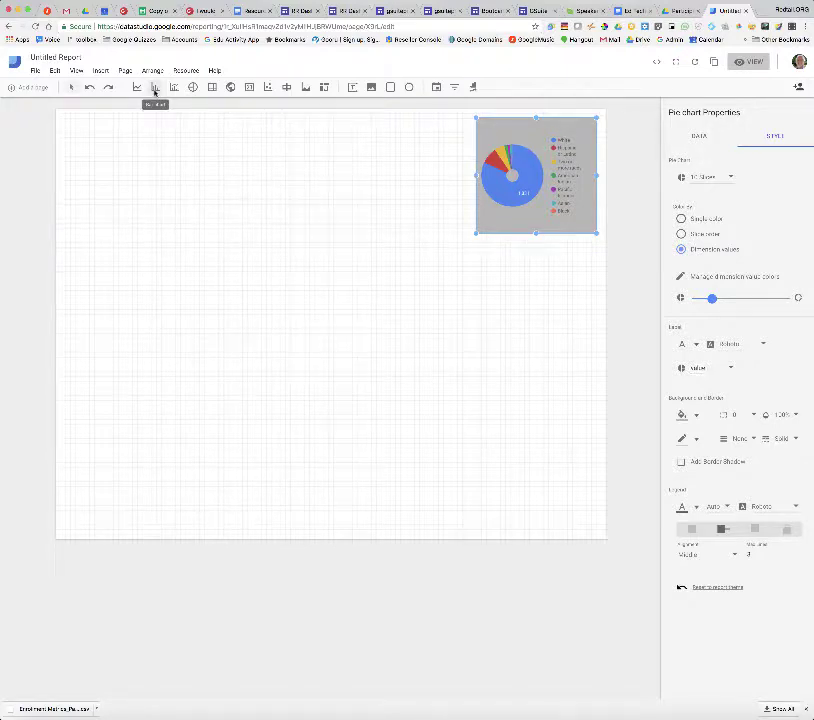
pyautogui.moveTo(70, 120); pyautogui.dragTo(338, 176)
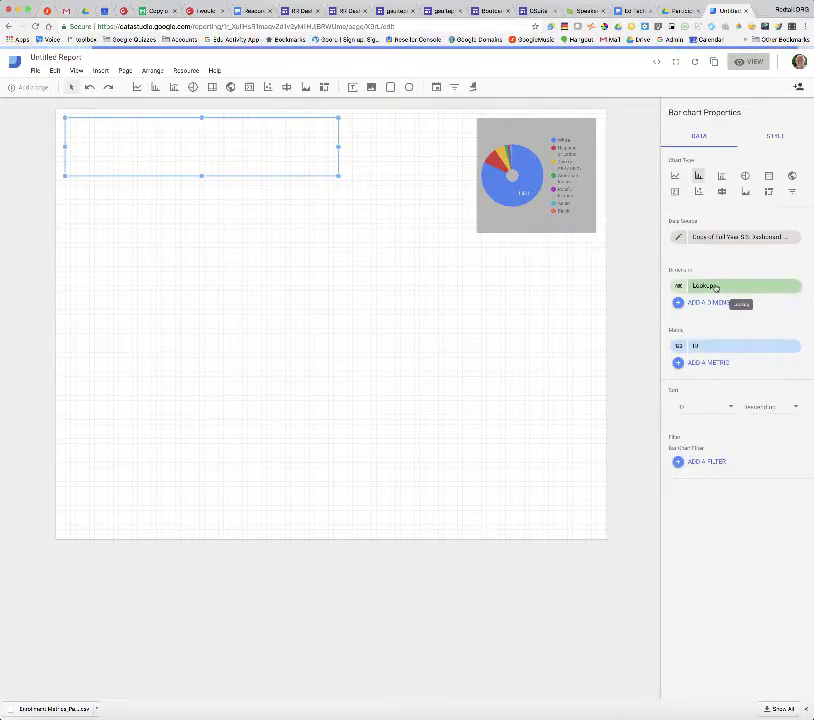
pyautogui.click(714, 287)
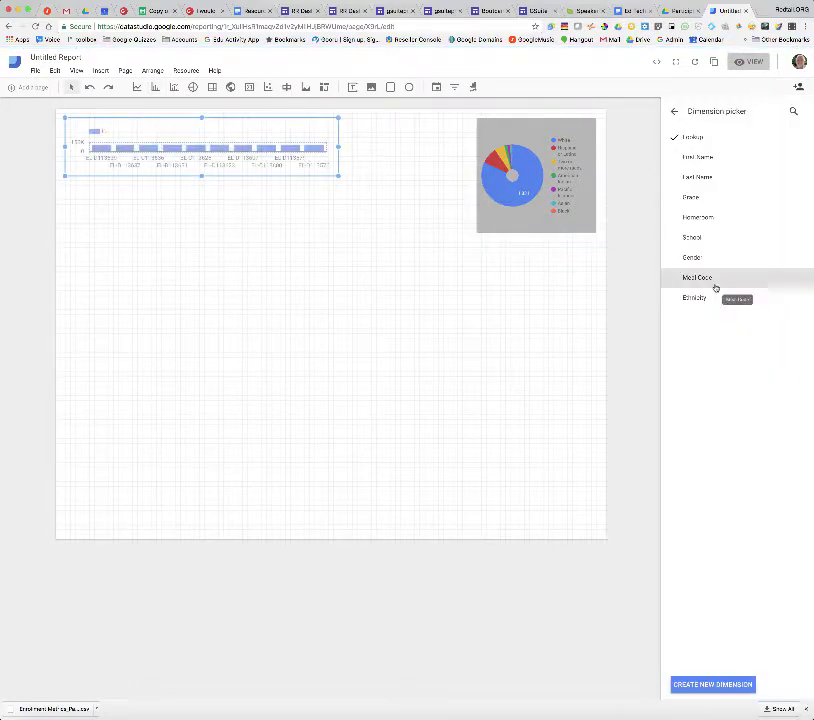
pyautogui.click(697, 238)
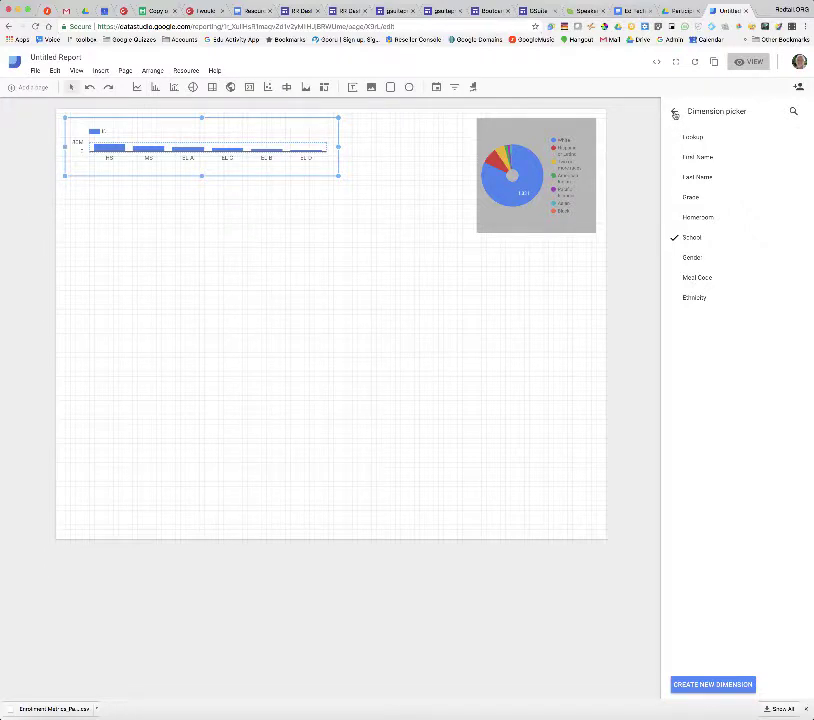
pyautogui.click(675, 112)
# - Set the bar chart's metric to Count School
pyautogui.click(720, 348)
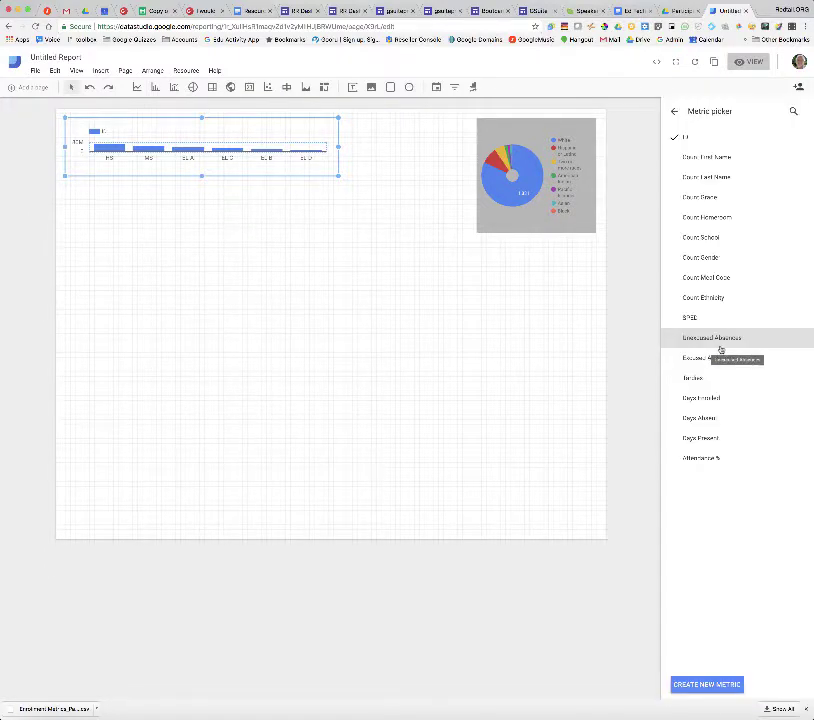
pyautogui.click(712, 237)
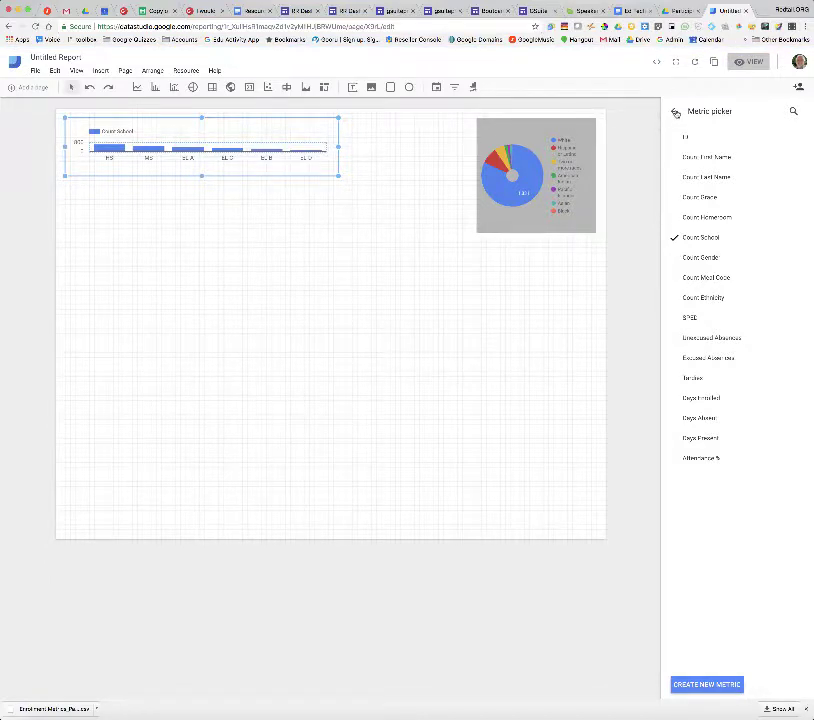
pyautogui.click(675, 112)
# - Switch the bar chart to horizontal bars and extend it downward to more than double its height
pyautogui.click(776, 138)
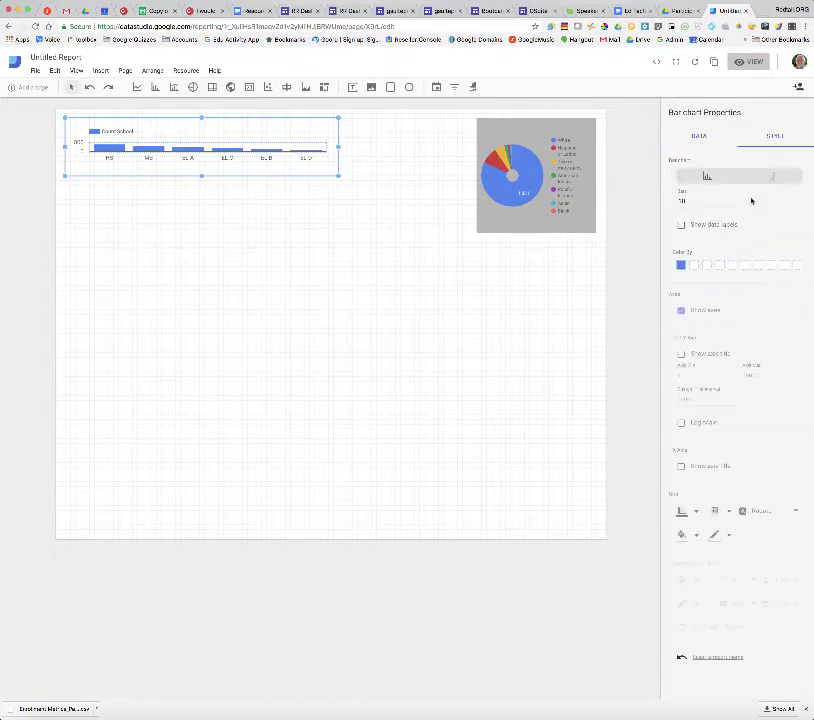
pyautogui.click(766, 184)
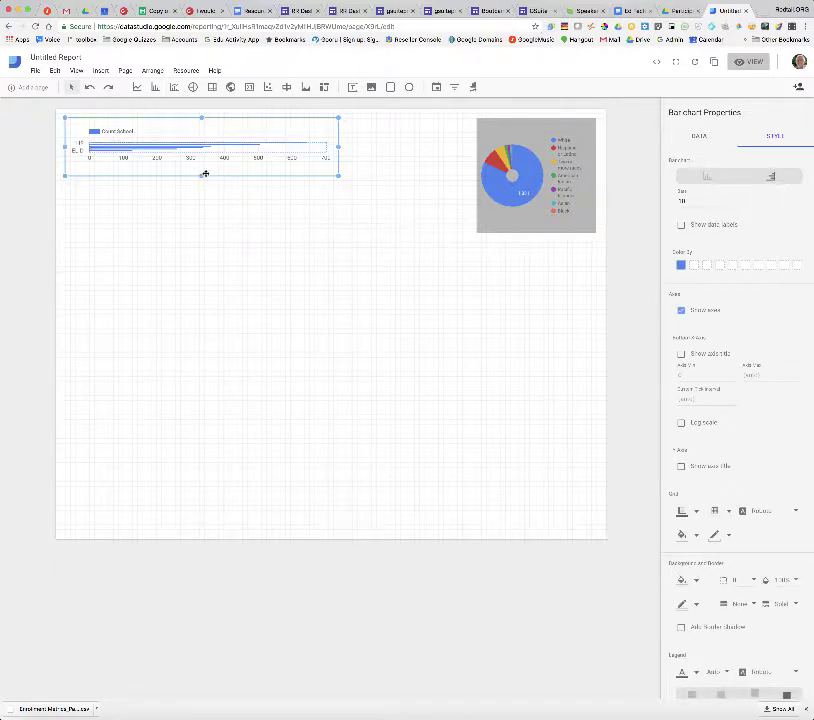
pyautogui.moveTo(199, 188); pyautogui.dragTo(194, 267)
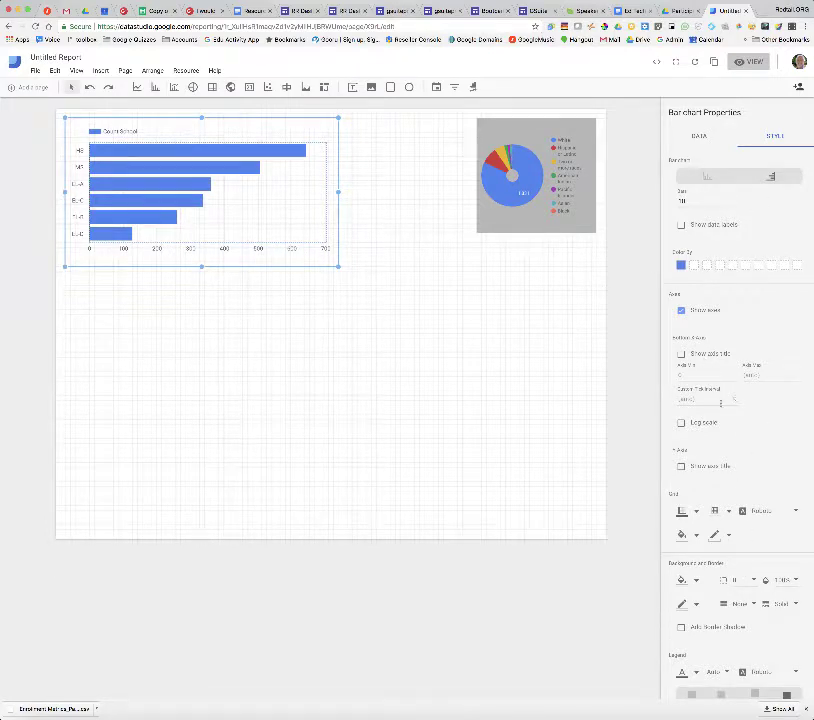
# - Add a border shadow to both the bar chart and the pie chart
pyautogui.click(681, 627)
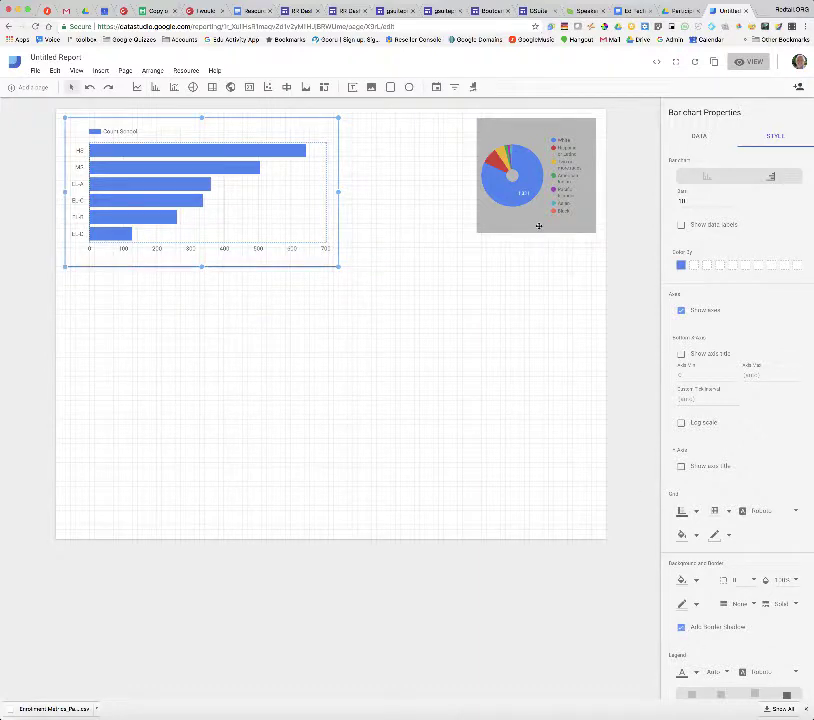
pyautogui.click(538, 227)
pyautogui.click(681, 461)
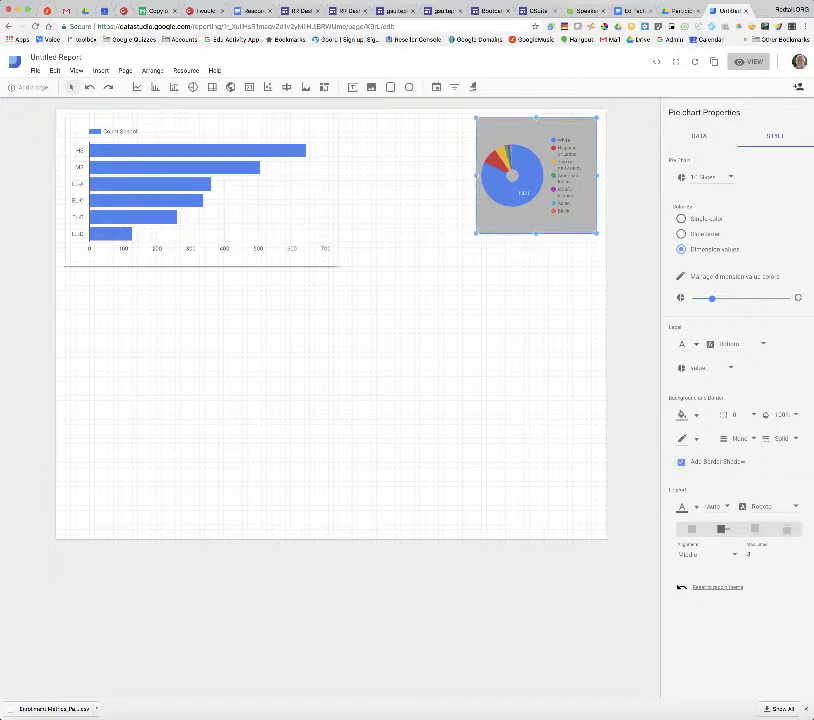
# - Move the bar chart closer to the page's upper-left corner and show its data labels
pyautogui.click(229, 133)
pyautogui.moveTo(229, 133); pyautogui.dragTo(204, 144)
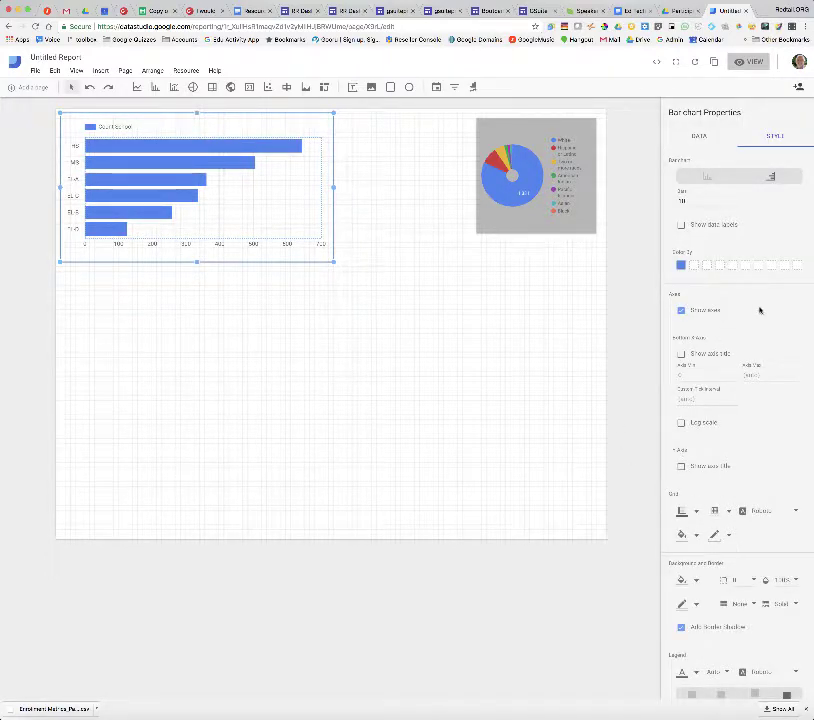
pyautogui.click(681, 226)
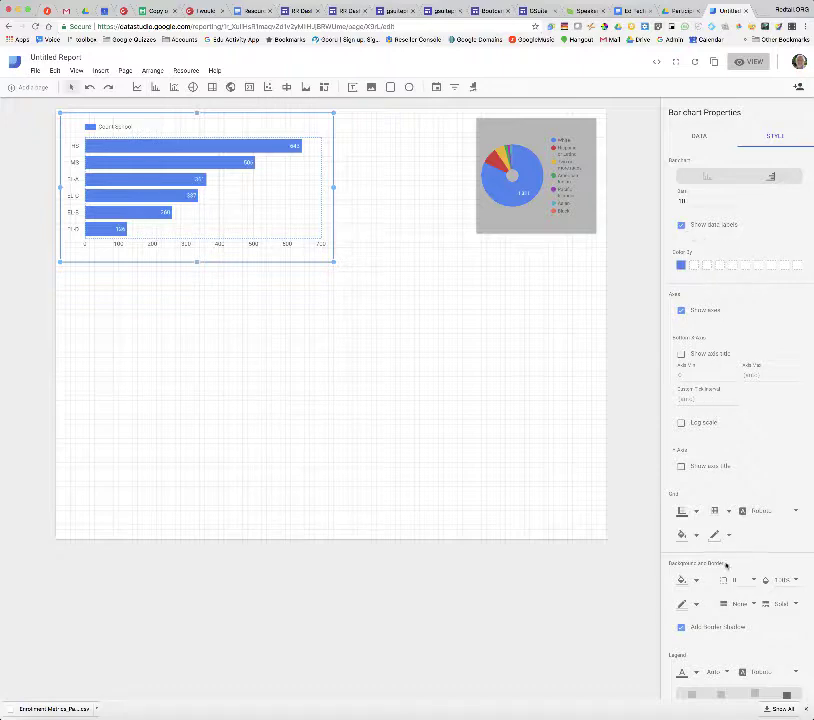
# - Try the bar chart's legend on the right and at the bottom, and settle on no legend
pyautogui.scroll(-2, 745, 687)
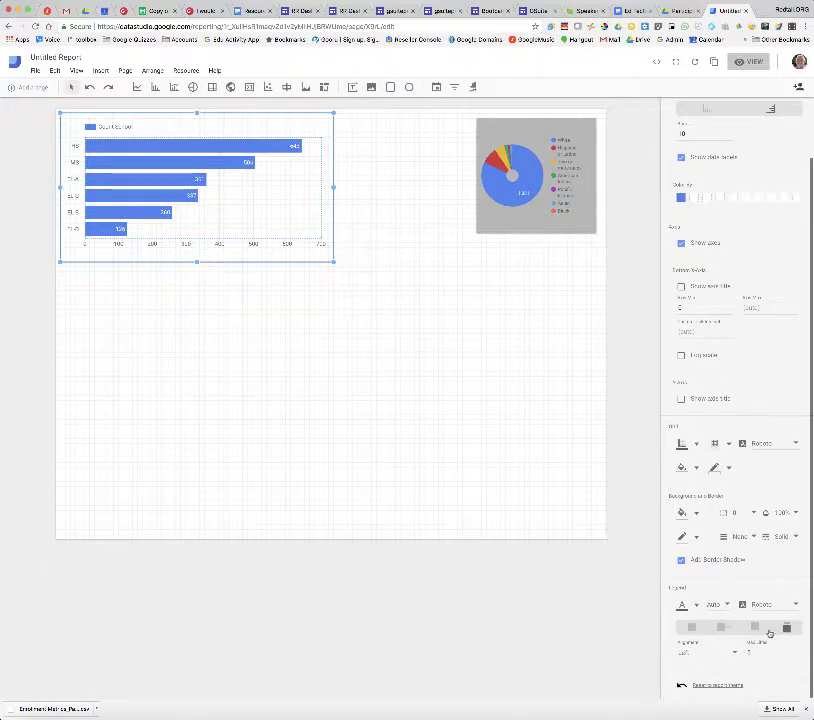
pyautogui.click(691, 627)
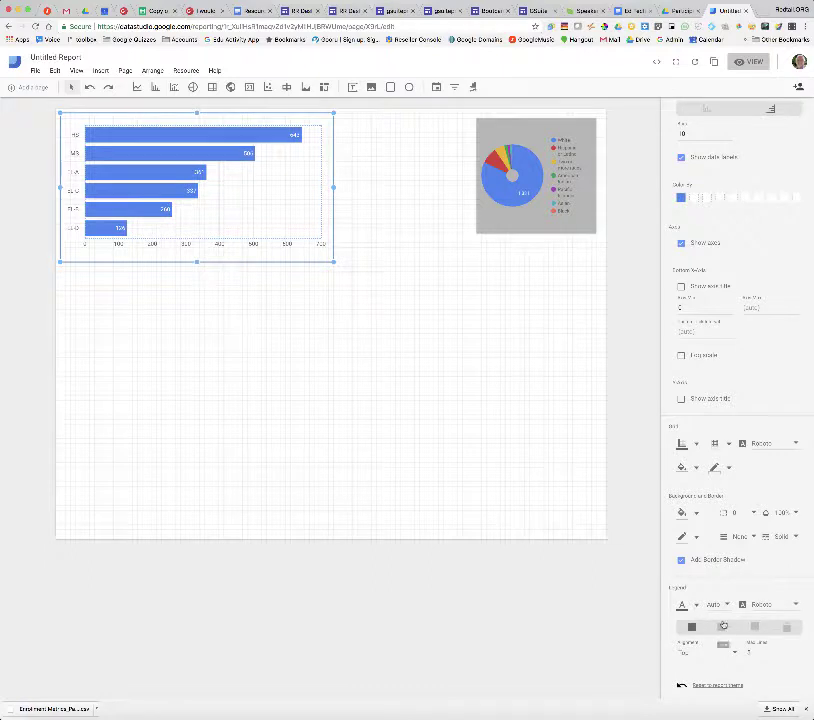
pyautogui.click(720, 626)
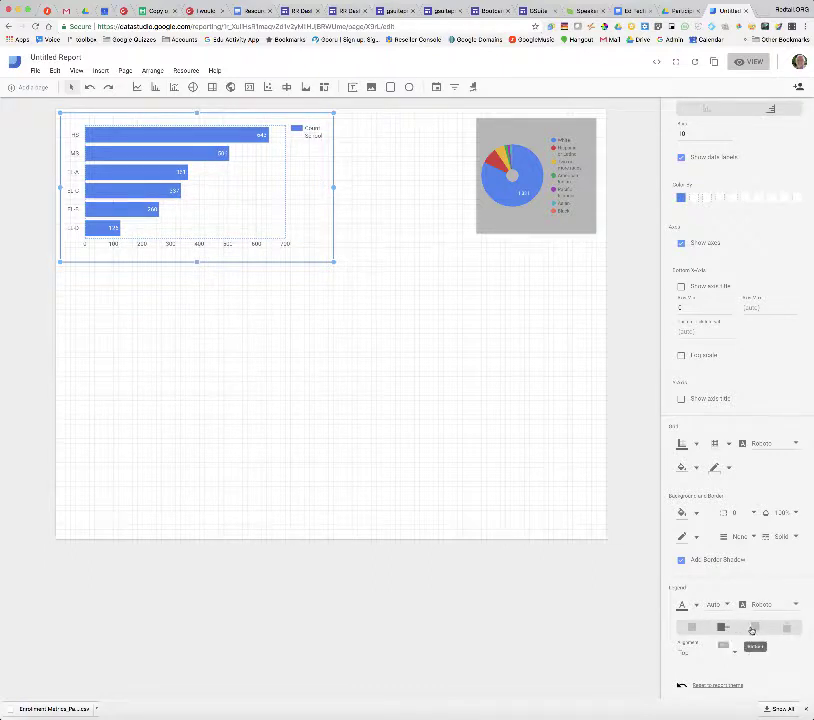
pyautogui.click(755, 626)
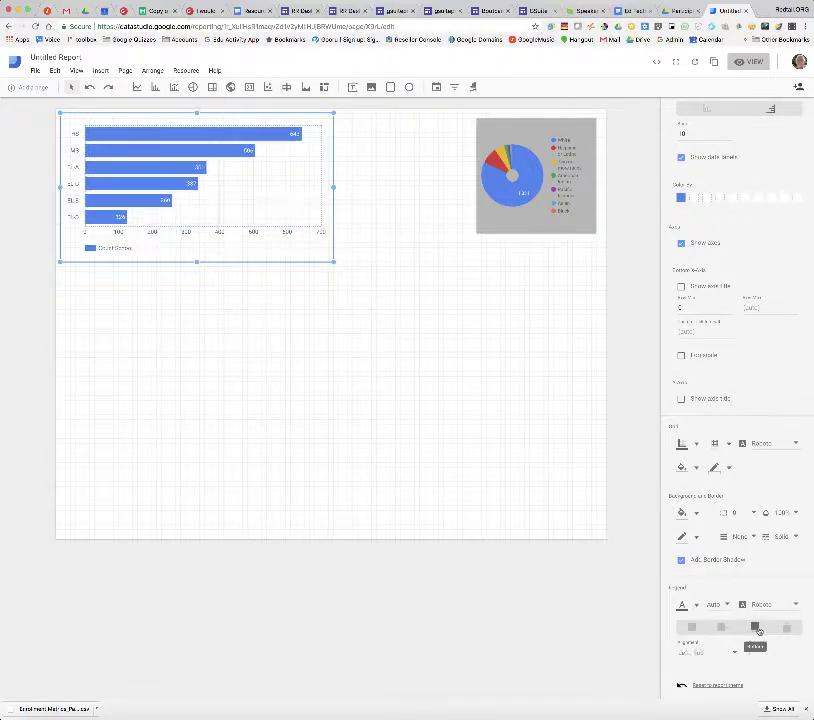
pyautogui.click(695, 628)
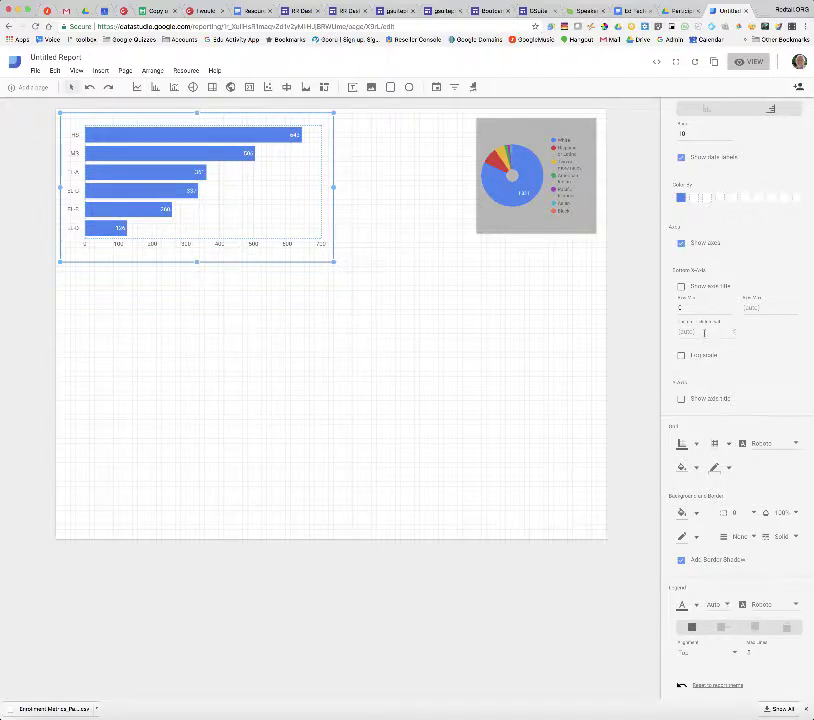
# - Show the axis titles on both the Y axis and the bottom X axis of the bar chart
pyautogui.click(682, 399)
pyautogui.click(682, 288)
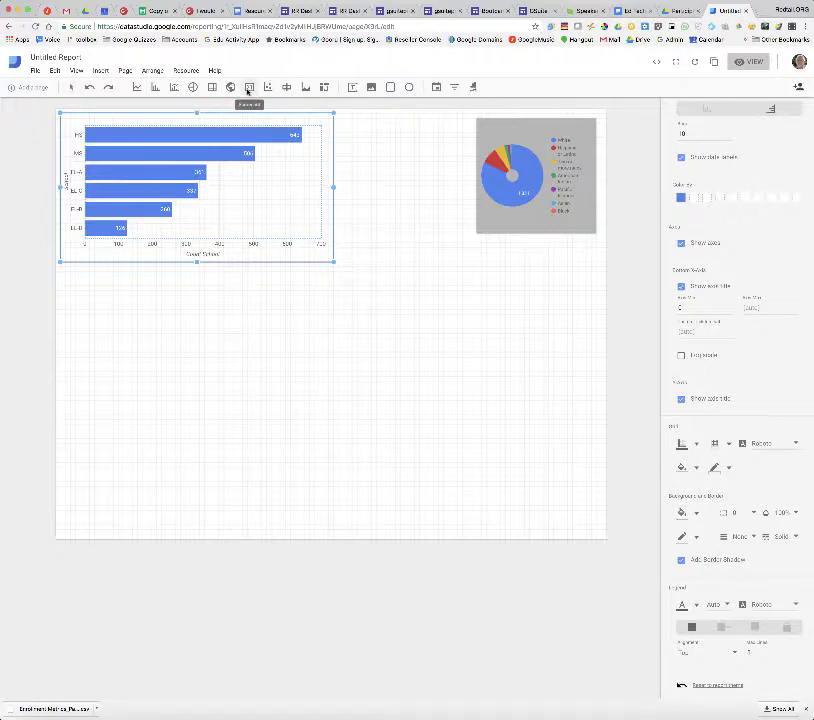
# - Insert a scorecard below the bar chart with Count Last Name as its metric
pyautogui.moveTo(155, 290)
pyautogui.mouseDown()
pyautogui.moveTo(238, 300)
pyautogui.moveTo(249, 323)
pyautogui.mouseUp()
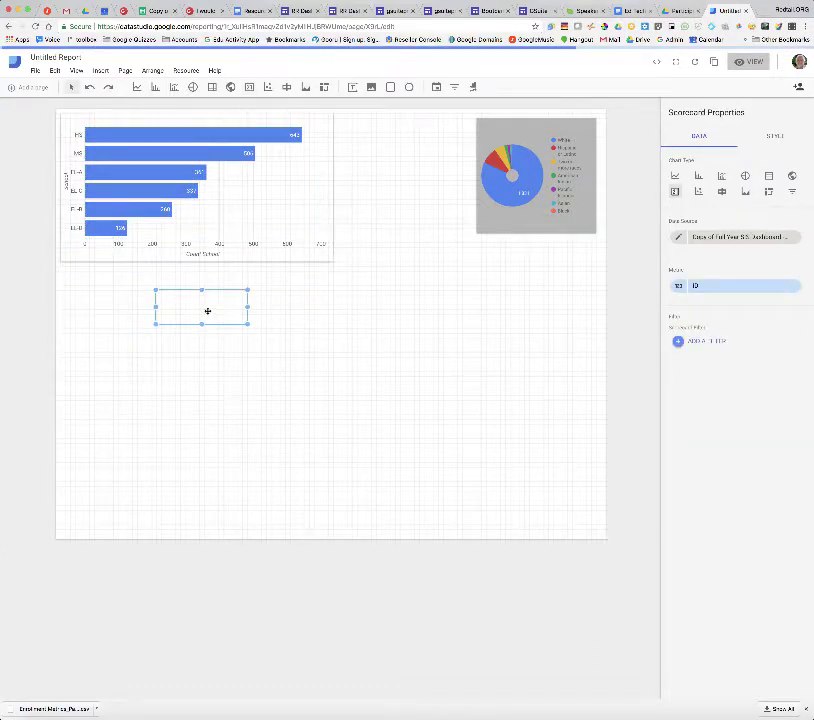
pyautogui.click(717, 289)
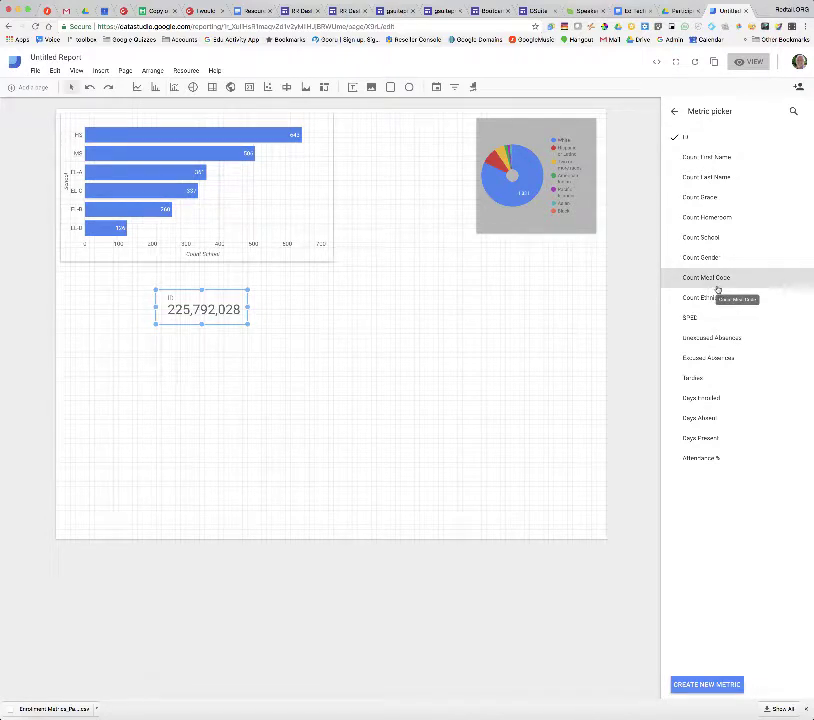
pyautogui.click(728, 179)
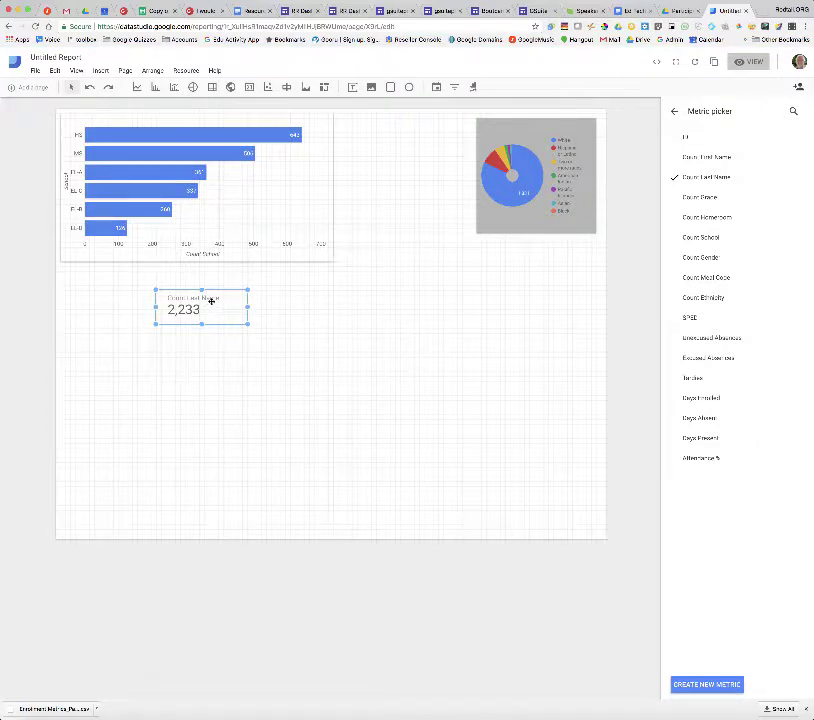
pyautogui.click(675, 112)
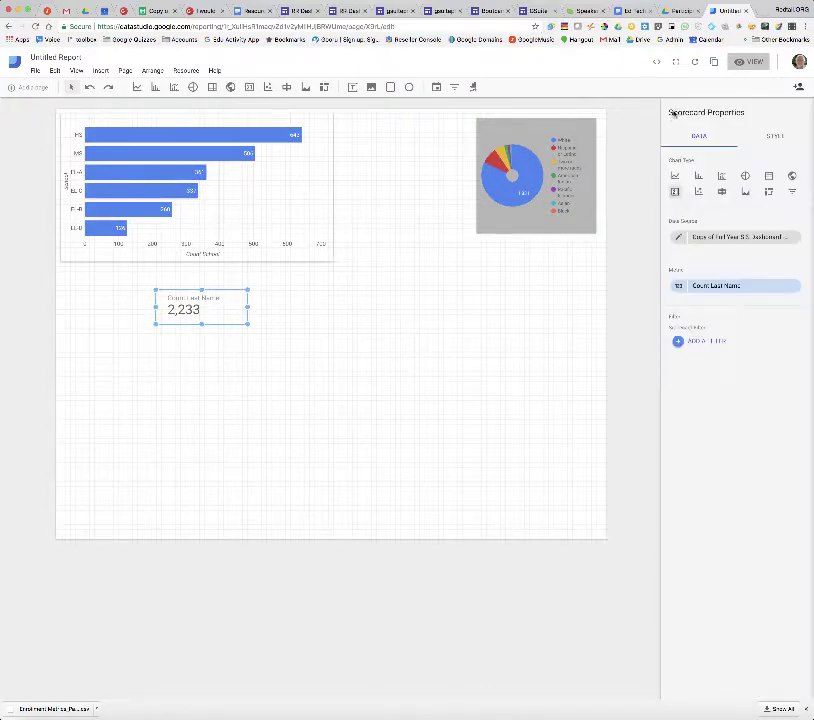
# - Rename the scorecard's metric as Enrolled Students
pyautogui.click(679, 287)
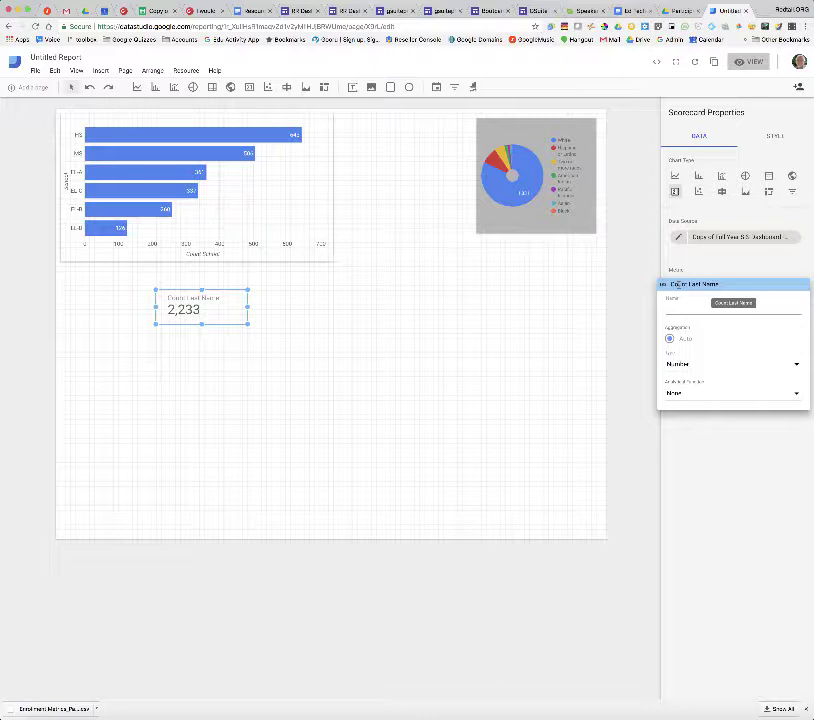
pyautogui.write('Enroll')
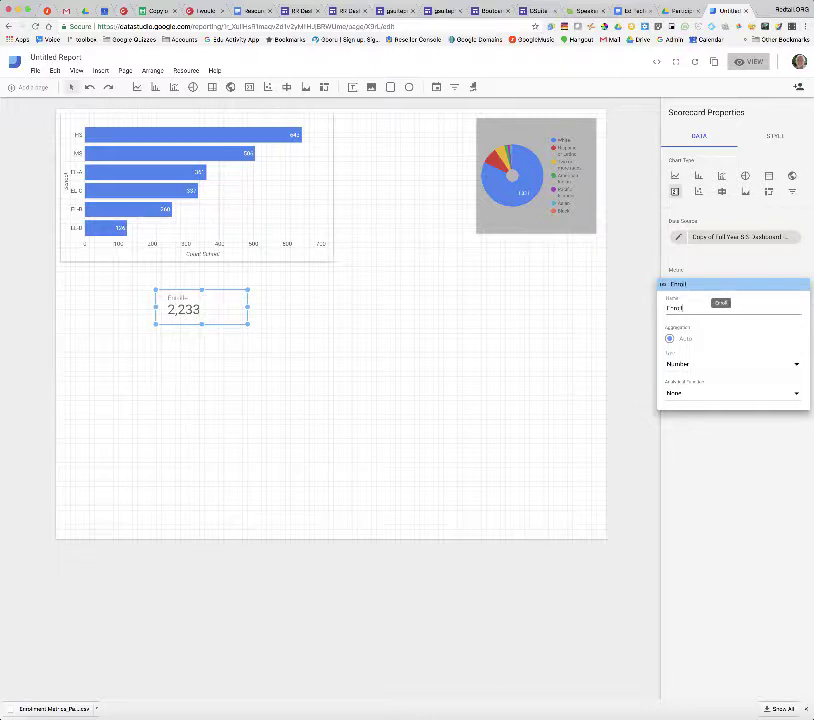
pyautogui.write('ed Students')
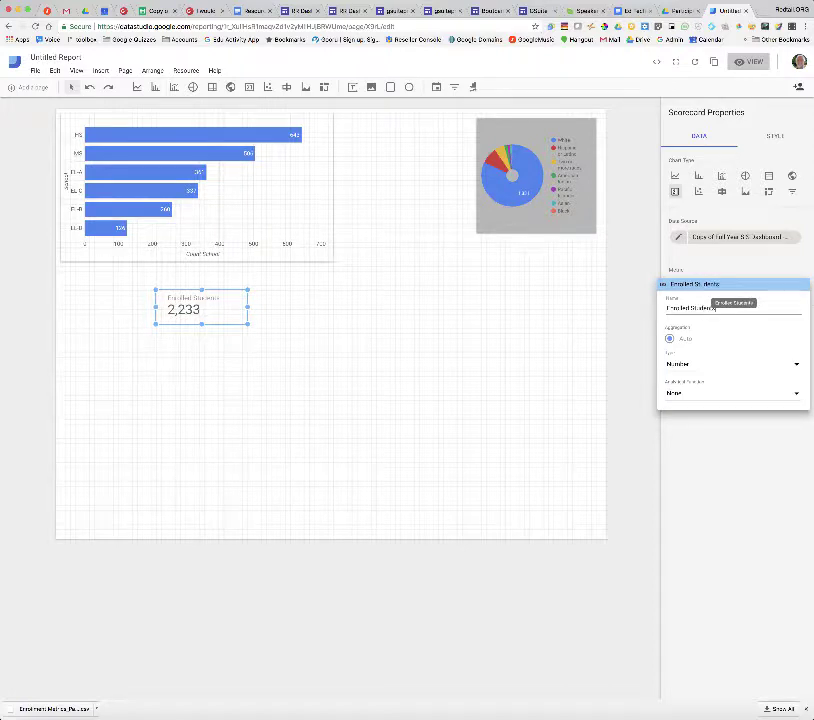
# - Centre the metric name and metric value in the Enrolled Students scorecard
pyautogui.press('Return')
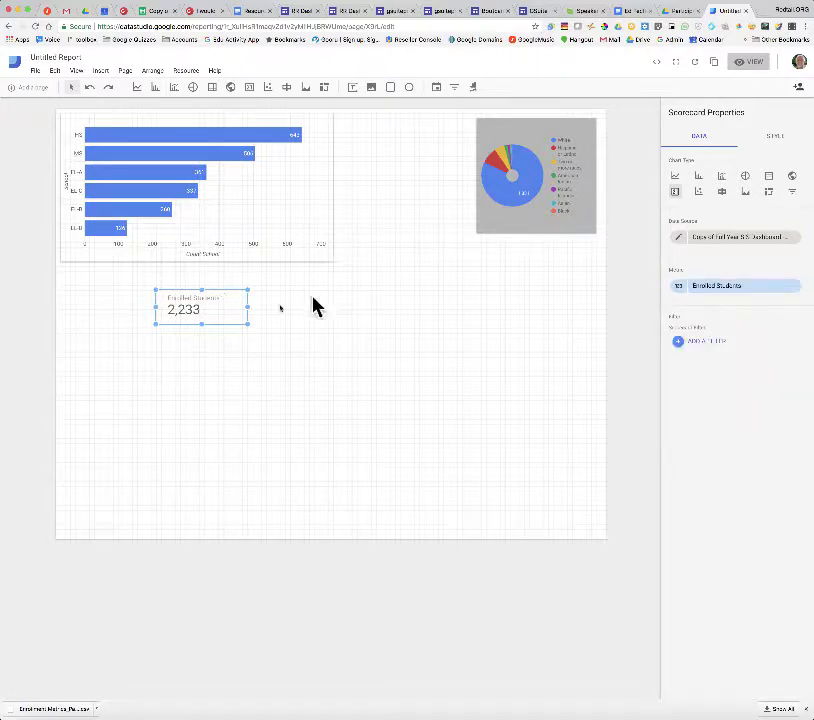
pyautogui.click(766, 145)
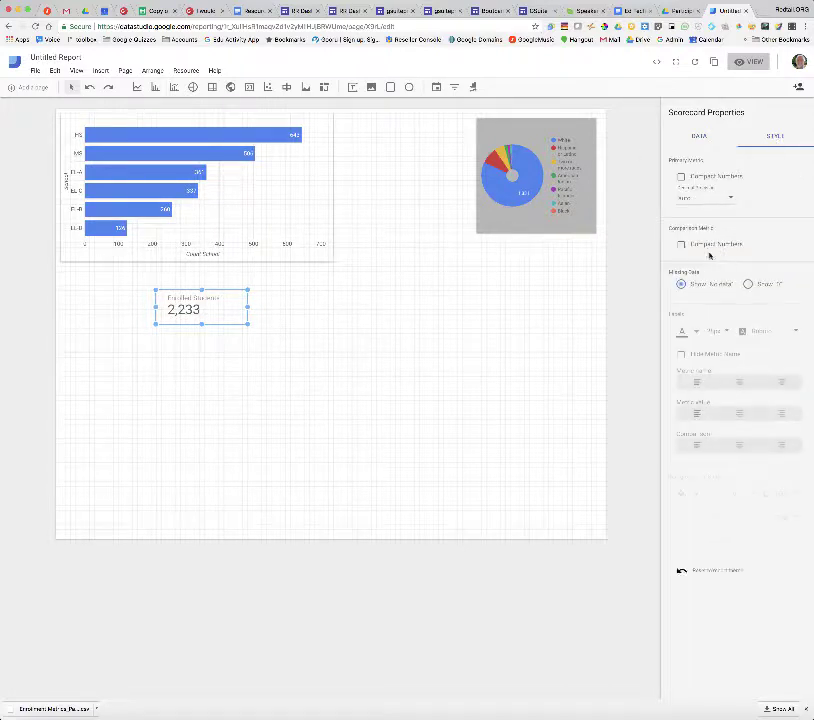
pyautogui.click(739, 381)
pyautogui.click(739, 414)
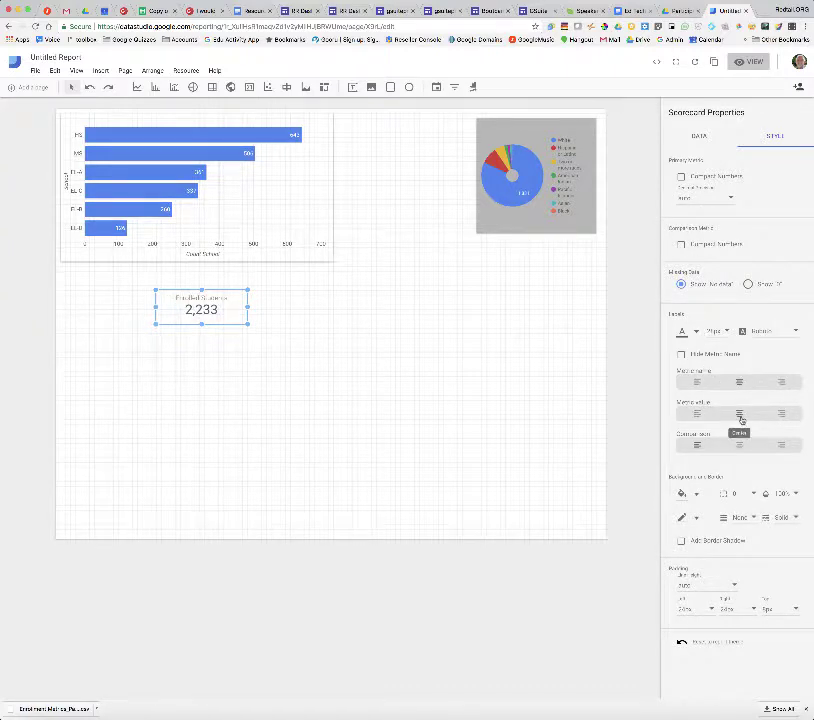
# - Give the Enrolled Students scorecard a dark red background with white label text at 36px
pyautogui.click(697, 497)
pyautogui.click(681, 529)
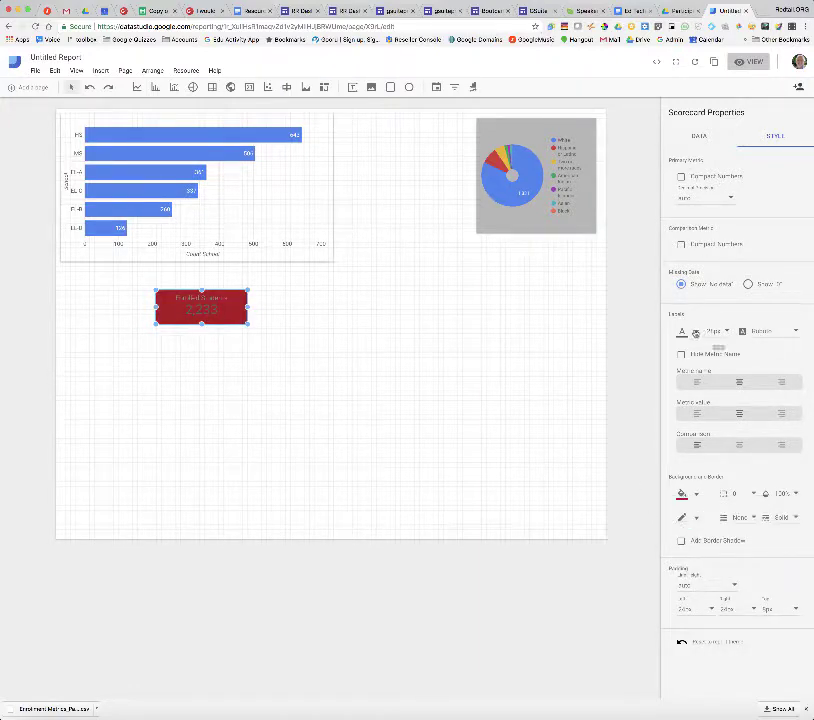
pyautogui.click(683, 331)
pyautogui.click(797, 418)
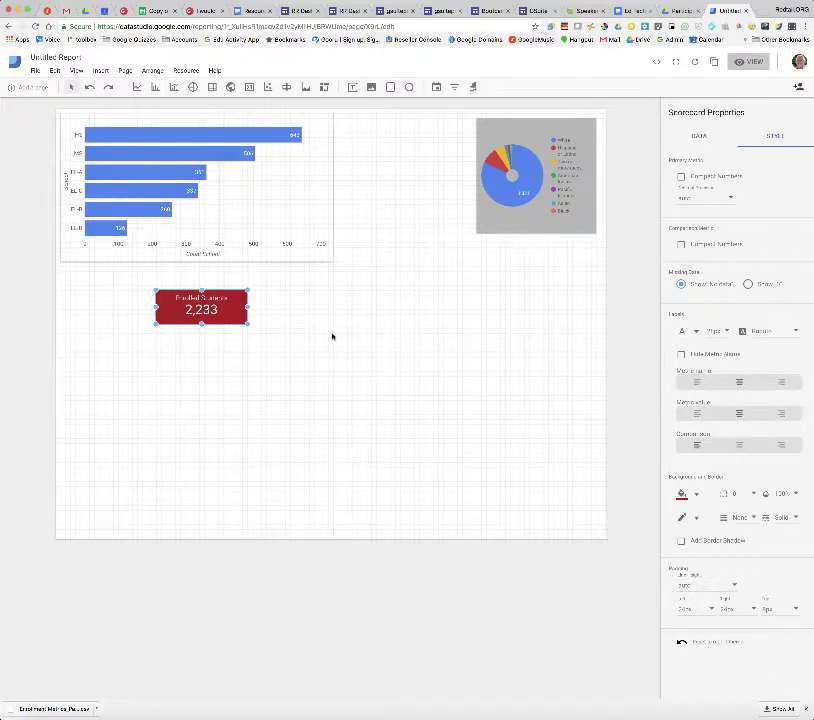
pyautogui.click(713, 332)
pyautogui.click(725, 383)
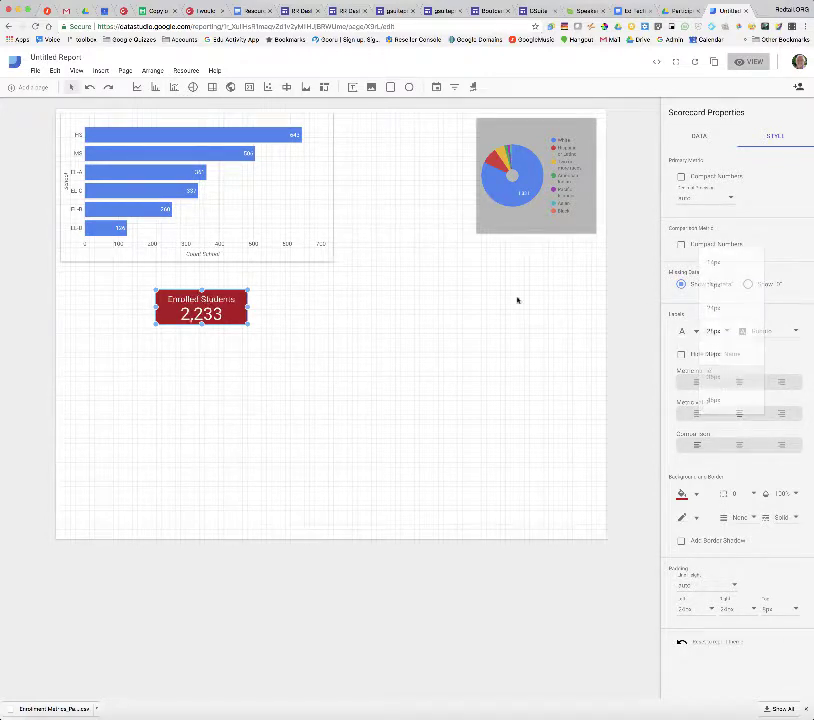
pyautogui.click(335, 335)
# - Move the scorecard to the page's left edge below the school bar chart and place a duplicate directly to its right
pyautogui.moveTo(231, 304); pyautogui.dragTo(130, 284)
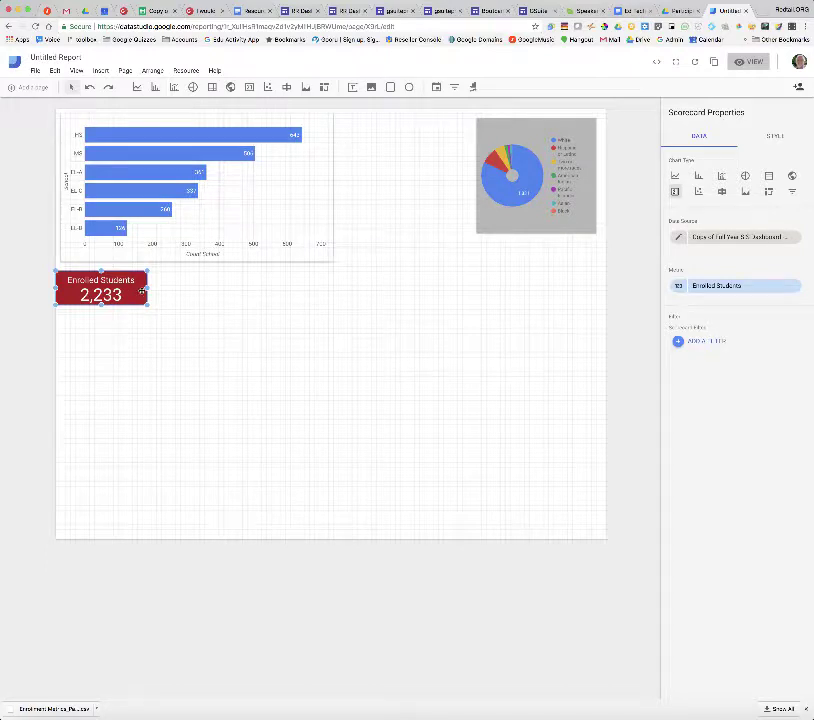
pyautogui.press('super+d')
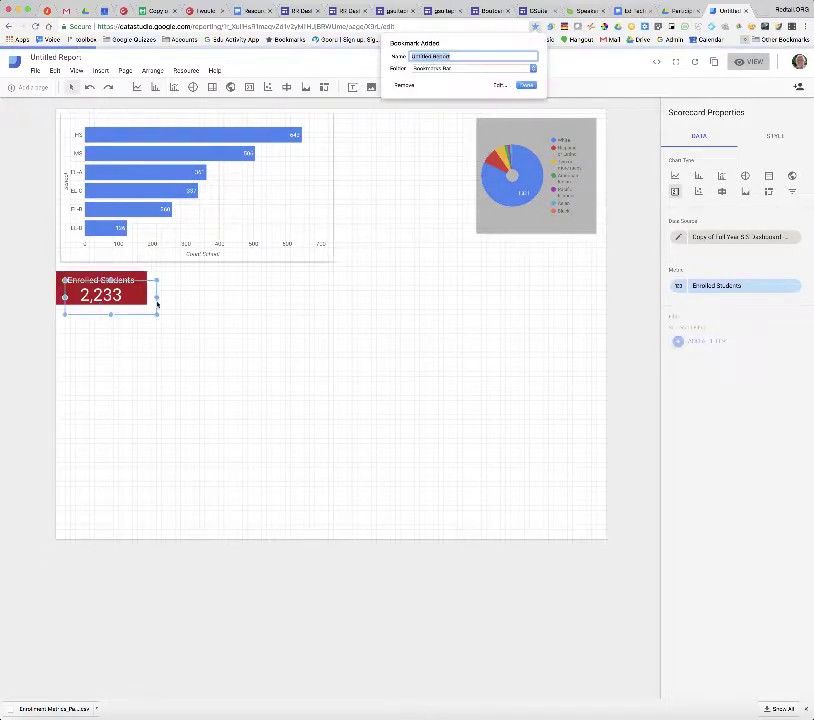
pyautogui.click(403, 85)
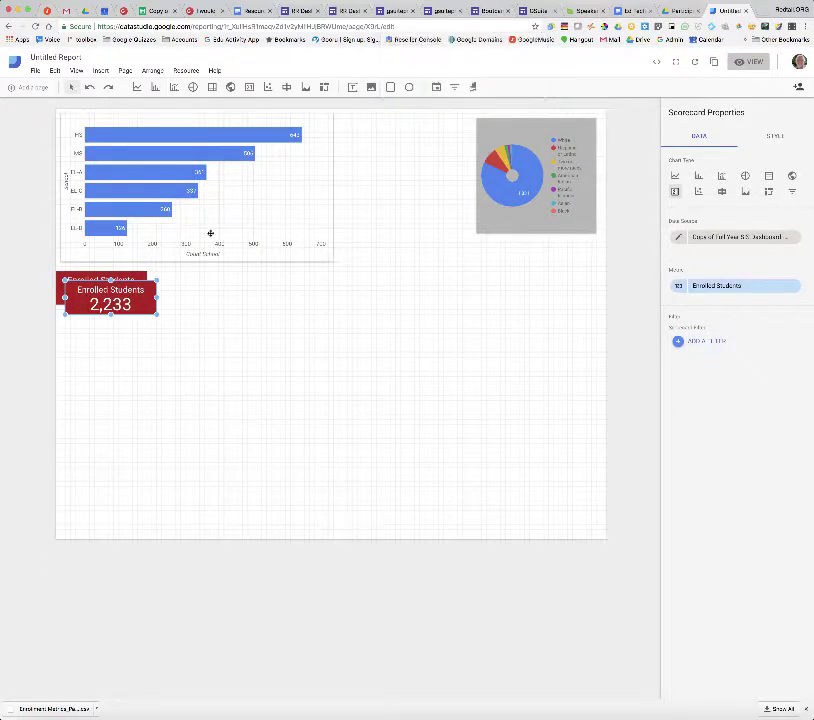
pyautogui.moveTo(144, 287); pyautogui.dragTo(224, 285)
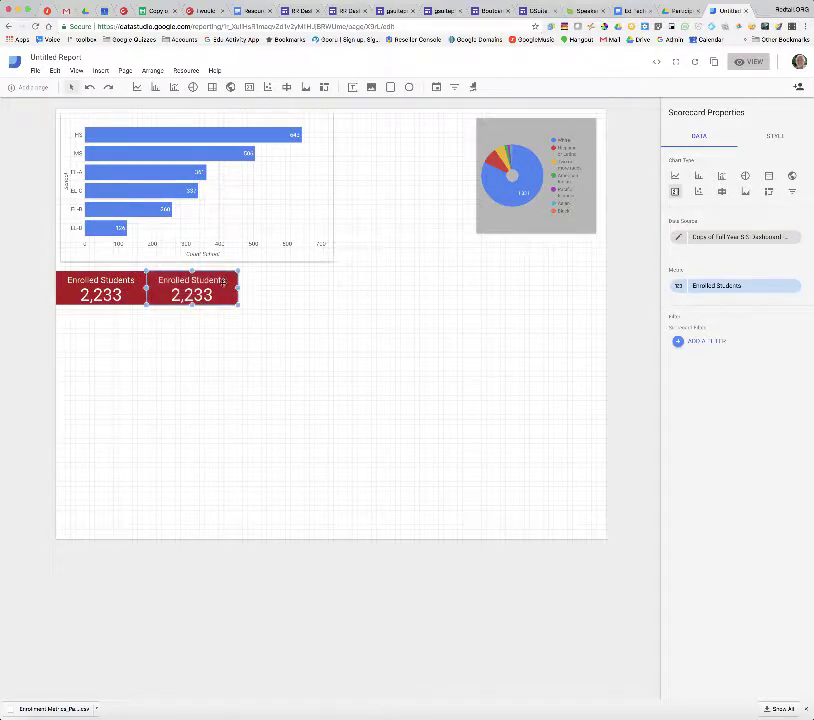
# - Change the duplicated scorecard's metric to Days Enrolled, aggregated by Max
pyautogui.click(722, 288)
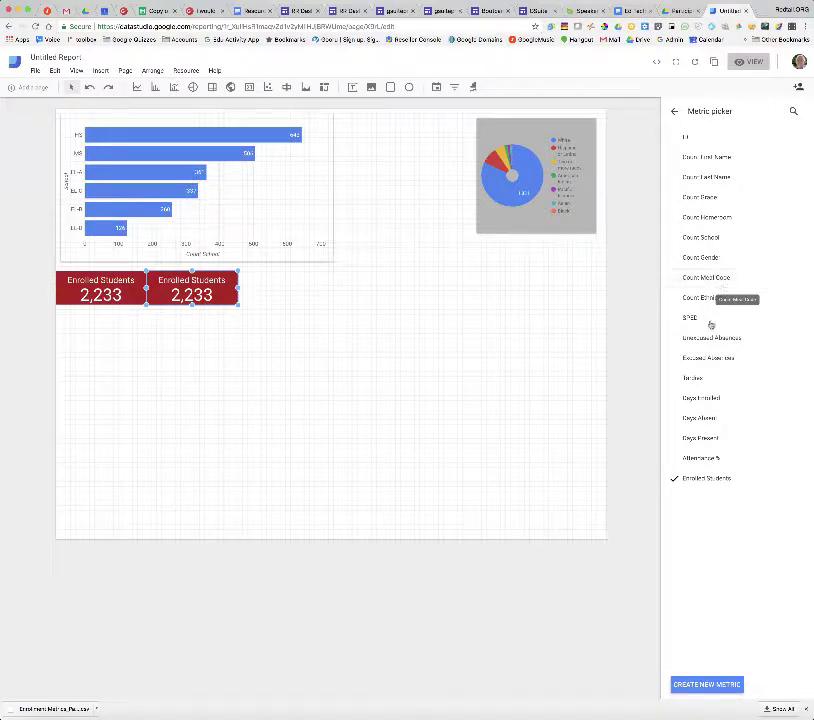
pyautogui.click(709, 398)
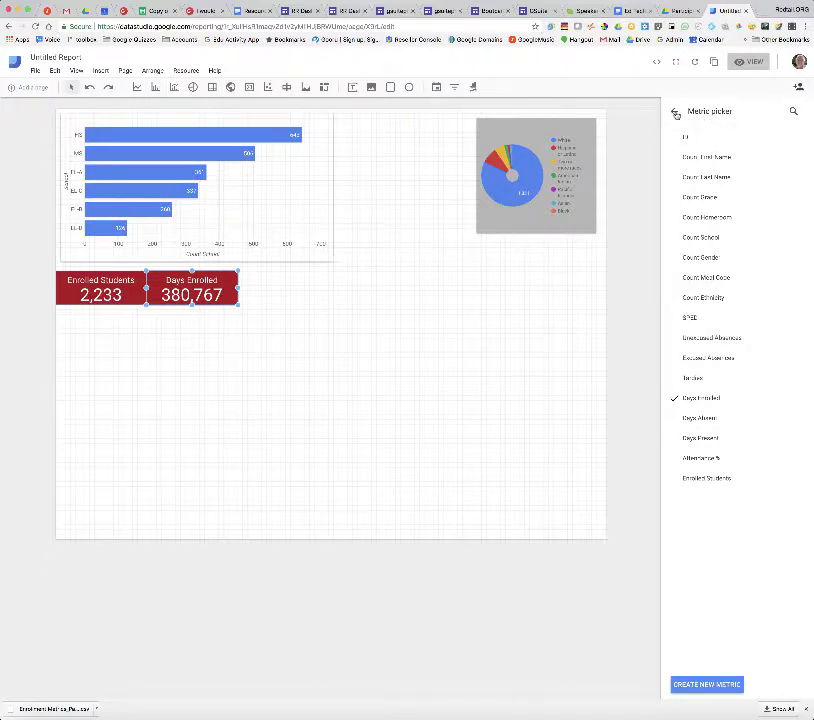
pyautogui.click(674, 111)
pyautogui.click(681, 287)
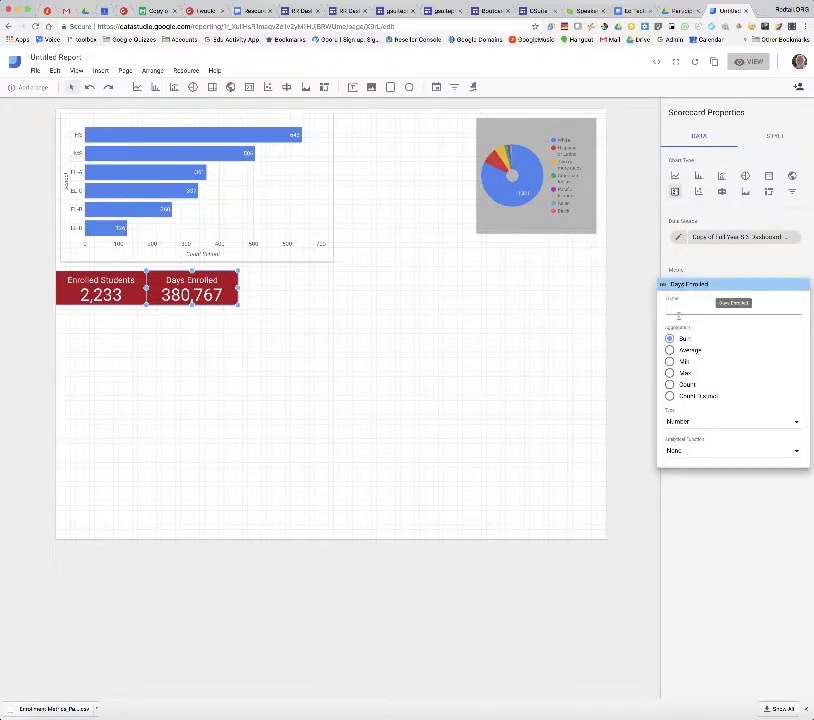
pyautogui.click(669, 372)
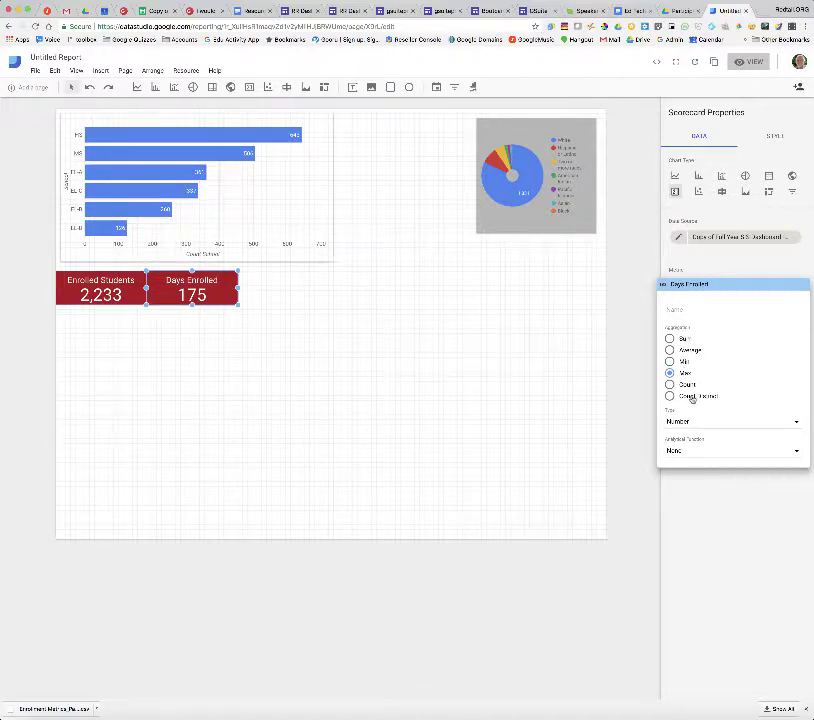
pyautogui.click(622, 329)
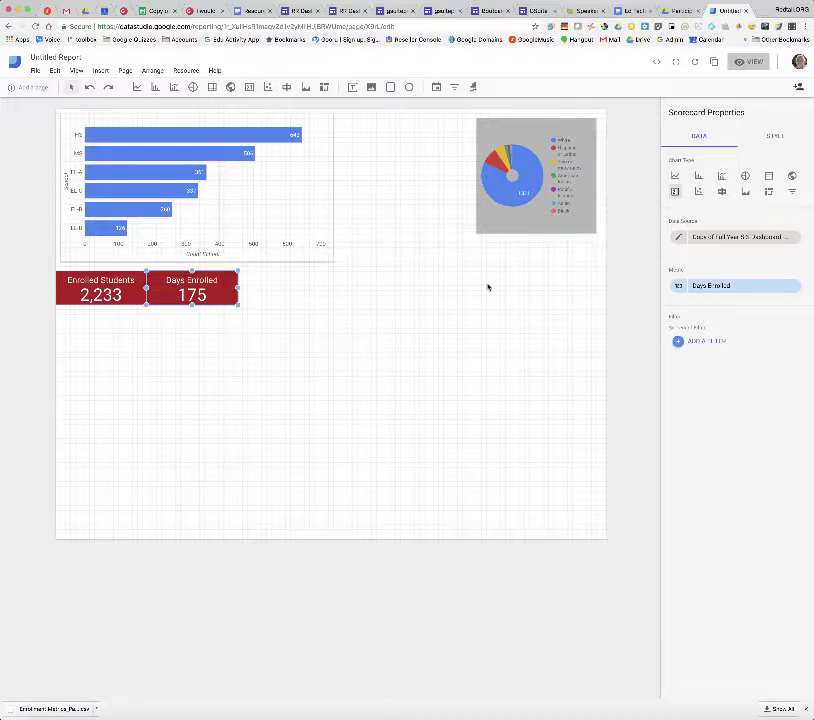
# - Insert a vertical bar chart to the right of the scorecards with Grade as its dimension
pyautogui.click(155, 88)
pyautogui.moveTo(269, 290); pyautogui.dragTo(590, 446)
pyautogui.click(728, 285)
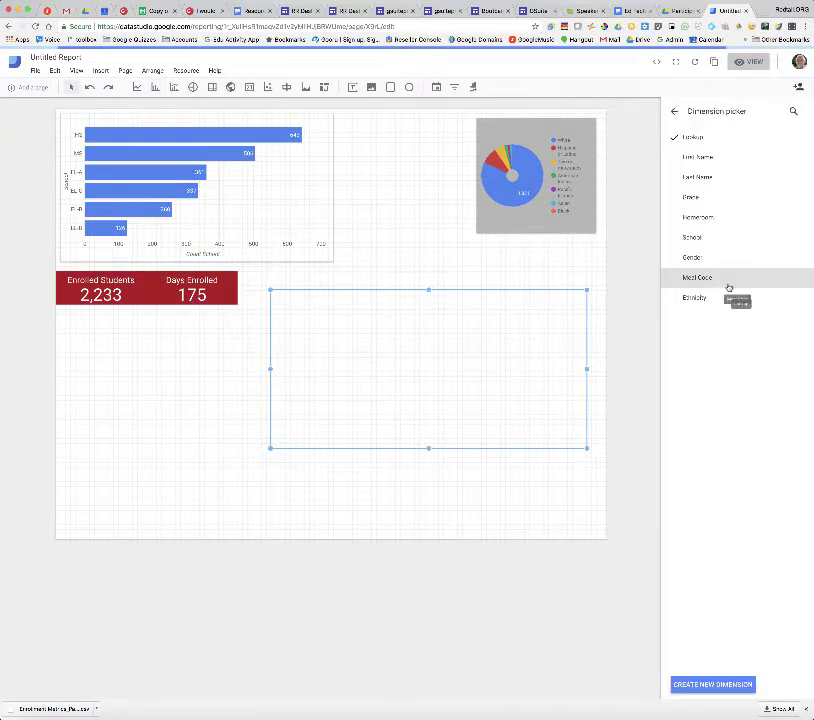
pyautogui.click(707, 199)
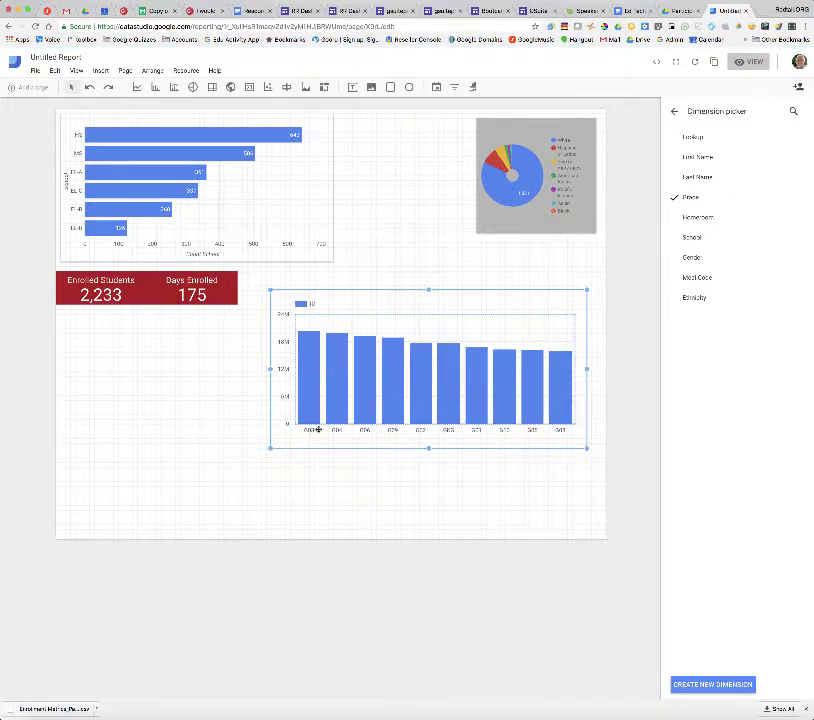
pyautogui.click(676, 111)
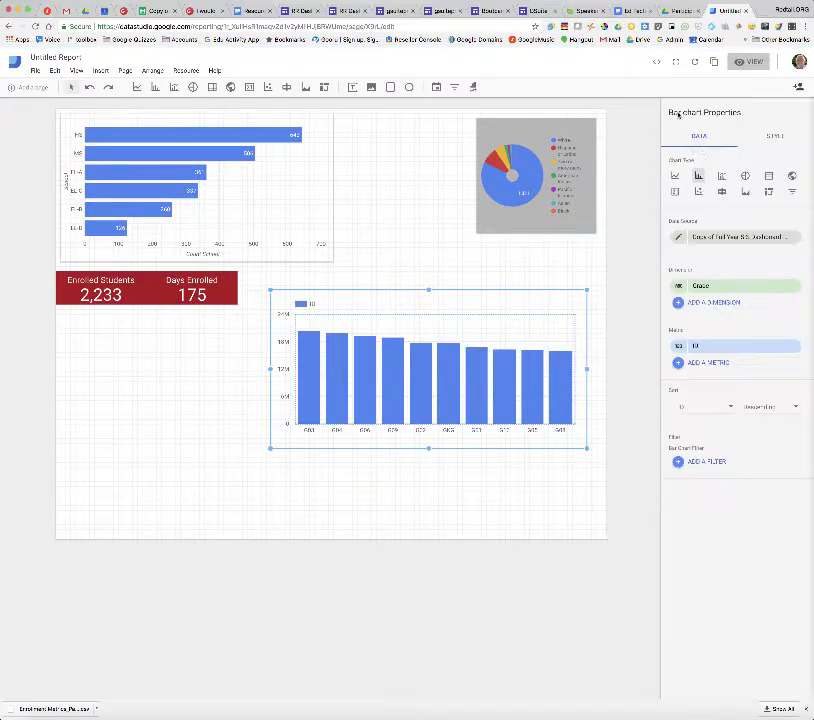
# - Set the number of bars in the grade bar chart to 13
pyautogui.click(779, 136)
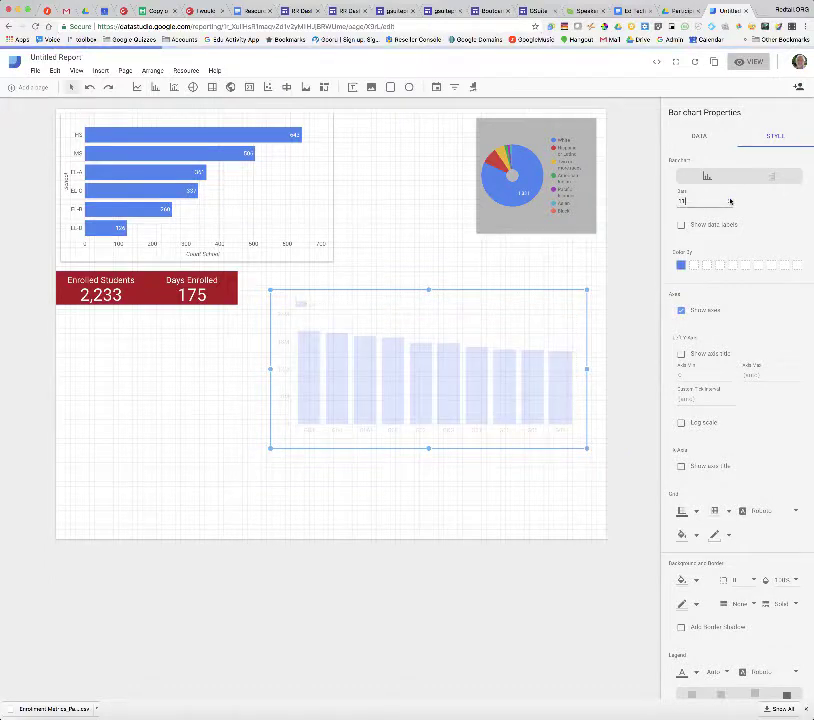
pyautogui.click(729, 201)
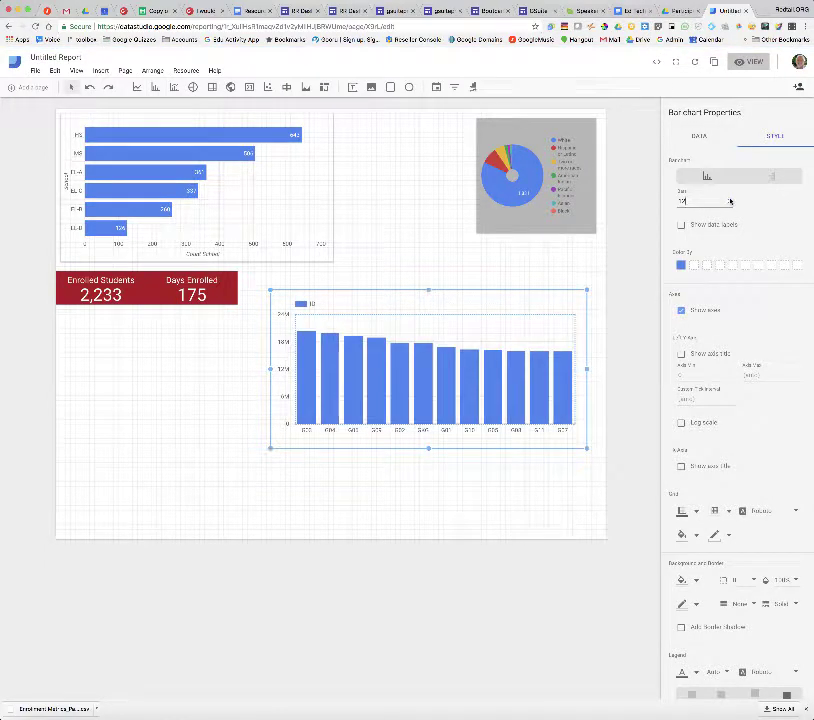
pyautogui.click(729, 201)
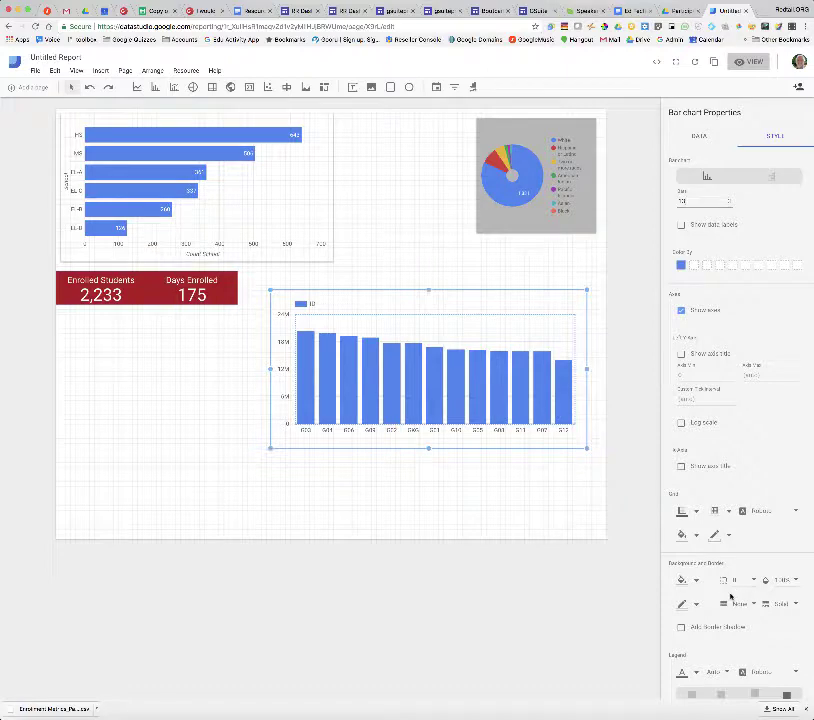
pyautogui.scroll(-2, 757, 629)
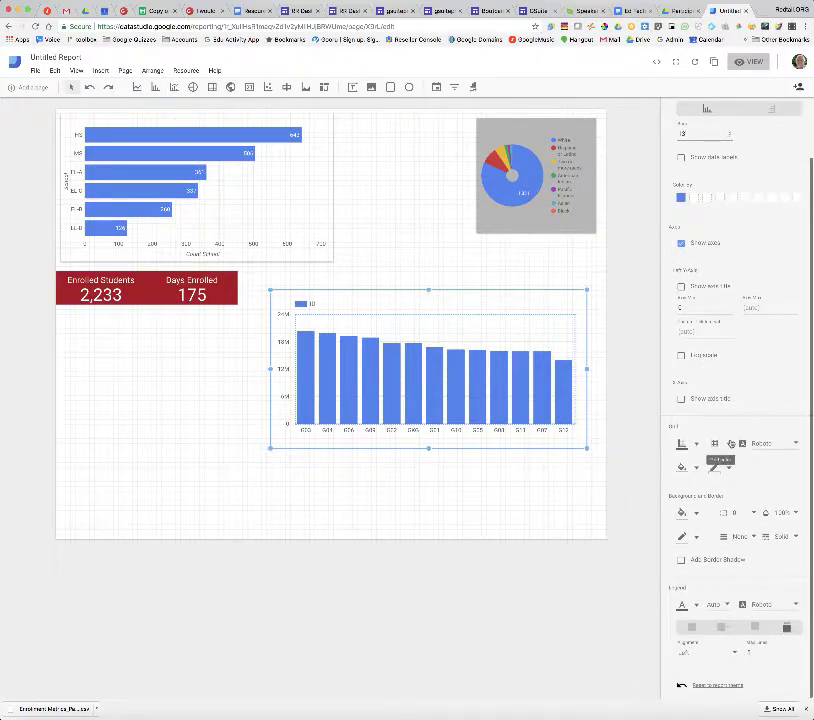
pyautogui.scroll(2, 669, 127)
# - Change the grade bar chart's metric to Count Grade
pyautogui.click(698, 137)
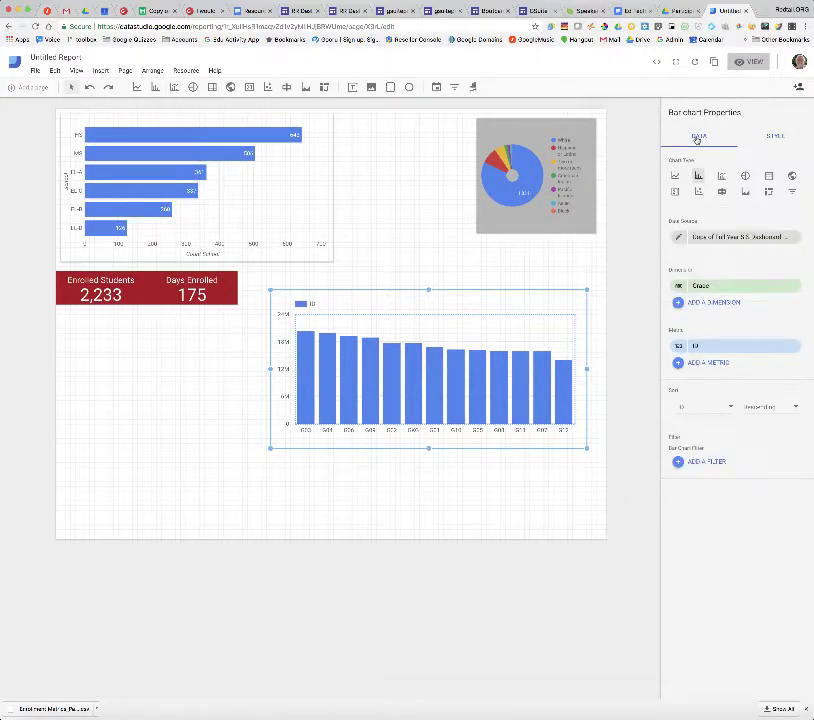
pyautogui.click(731, 409)
pyautogui.click(729, 409)
pyautogui.click(736, 347)
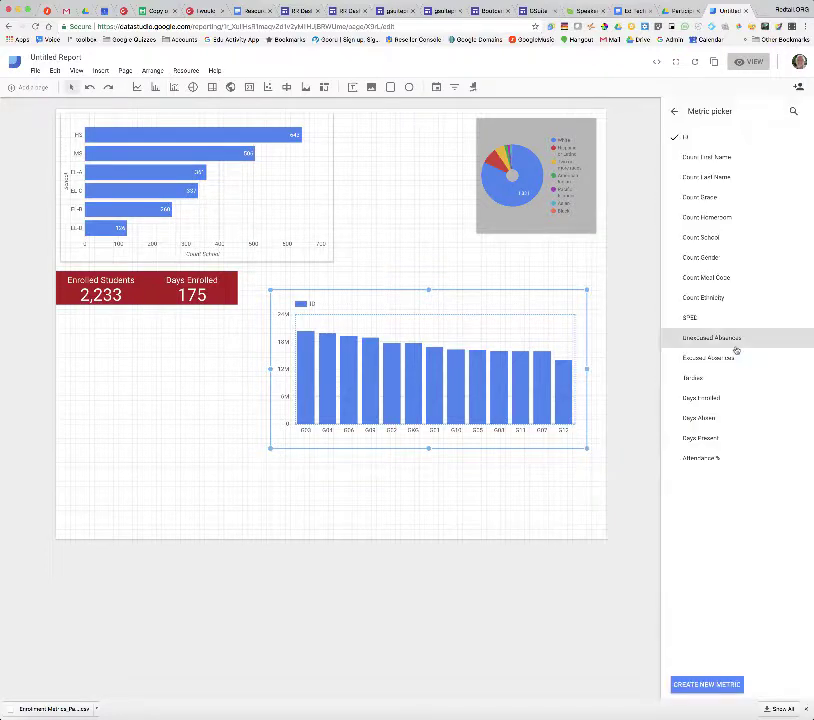
pyautogui.click(711, 199)
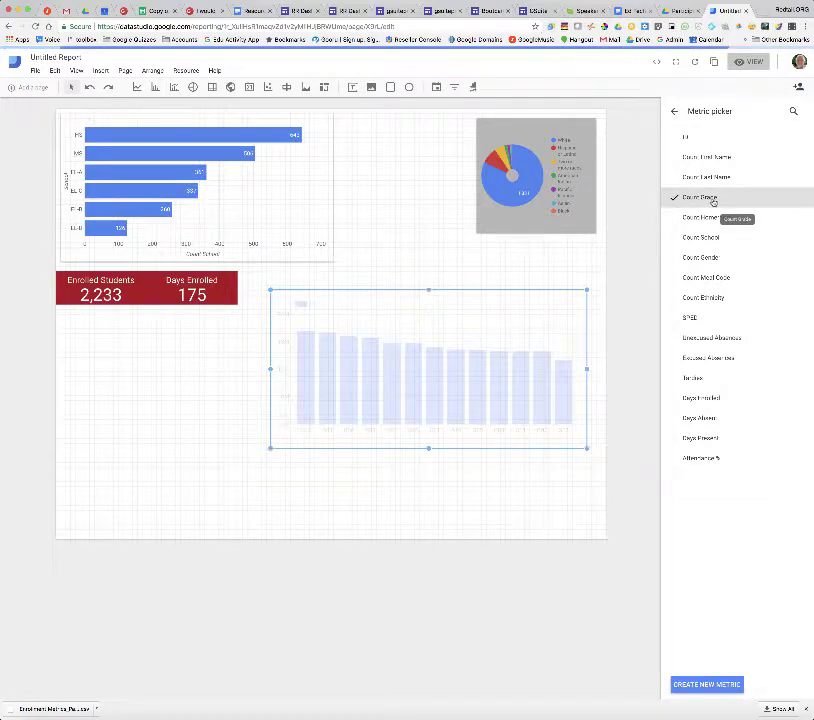
pyautogui.click(675, 113)
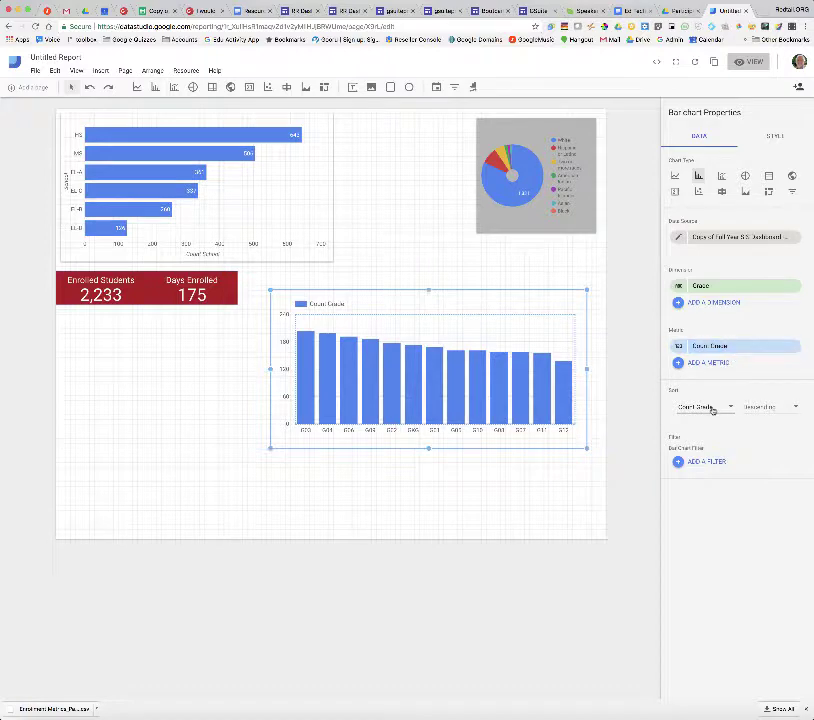
# - Sort the grade bar chart by Count Grade in ascending order
pyautogui.click(797, 408)
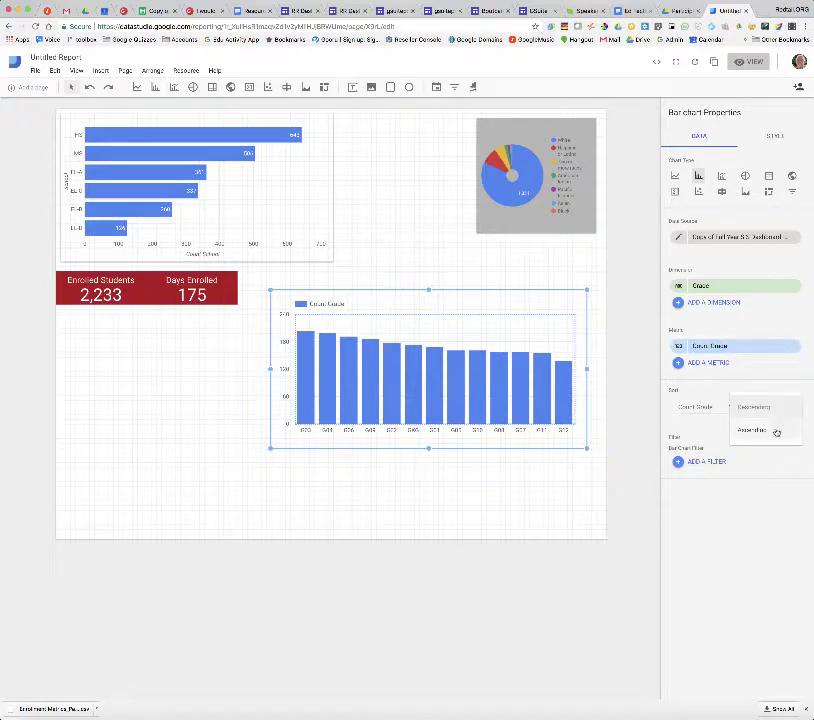
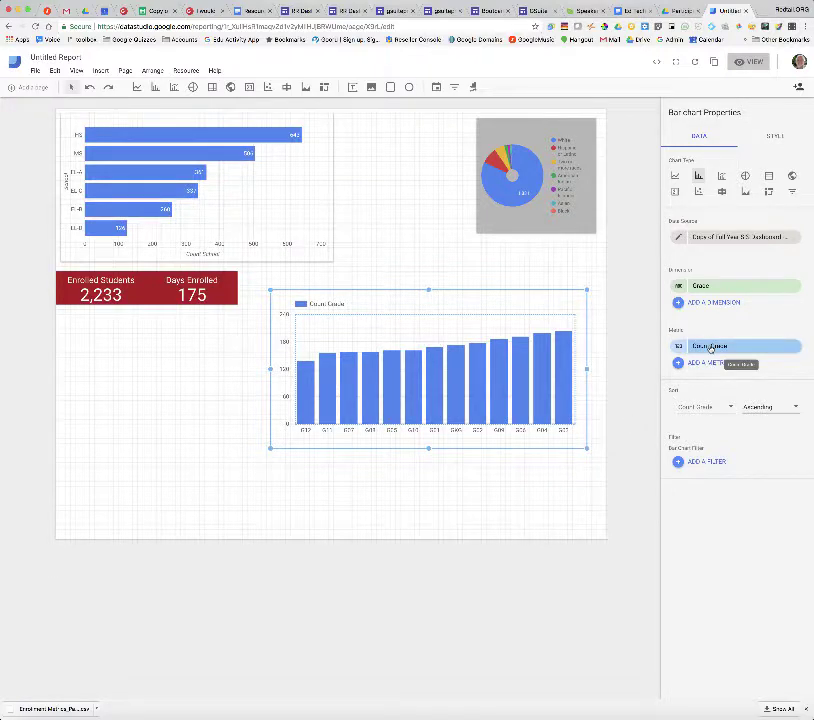
pyautogui.click(709, 347)
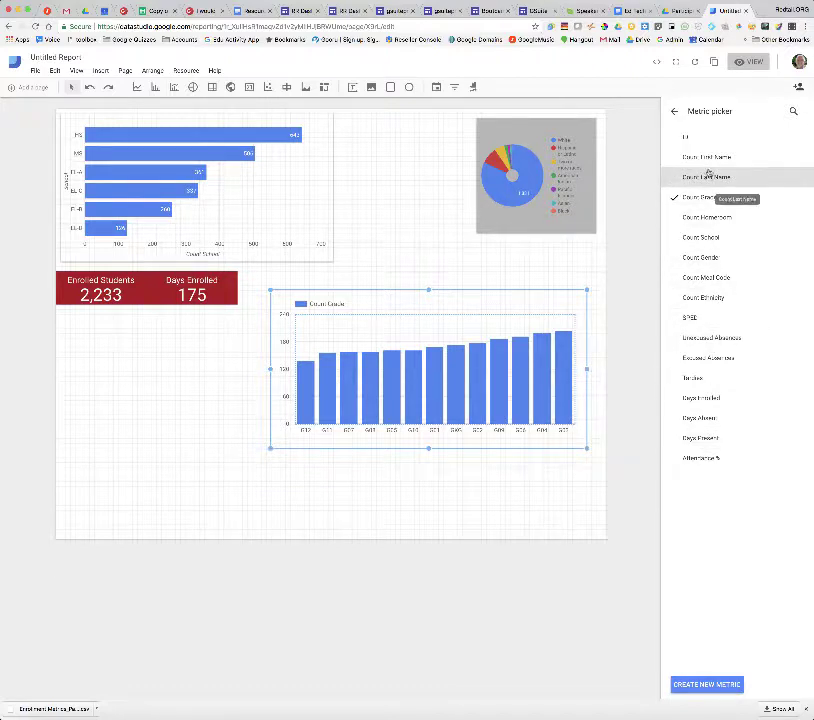
pyautogui.click(675, 116)
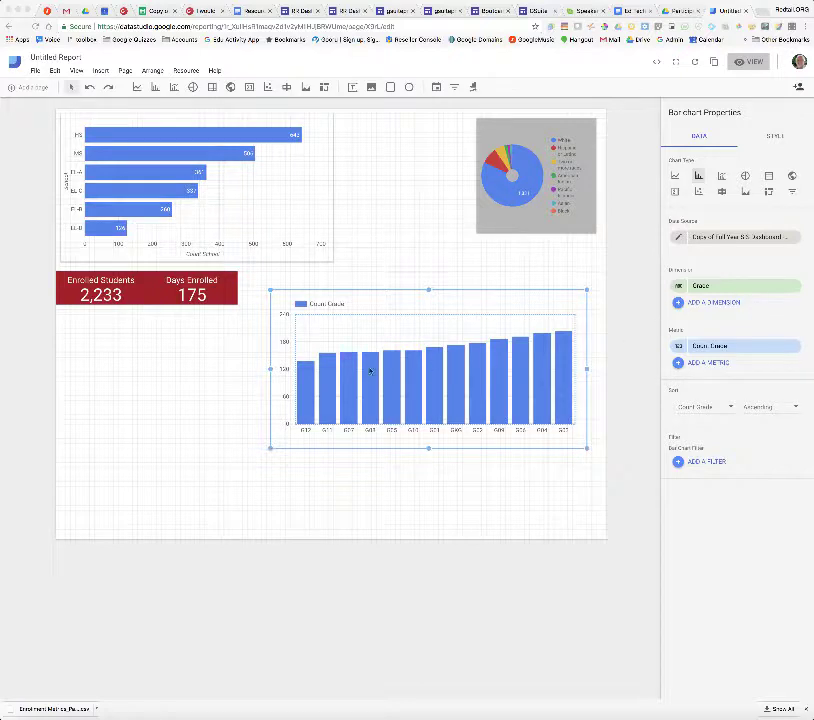
# - Add School as a second dimension to the grade bar chart and display it with stacked bars
pyautogui.click(710, 304)
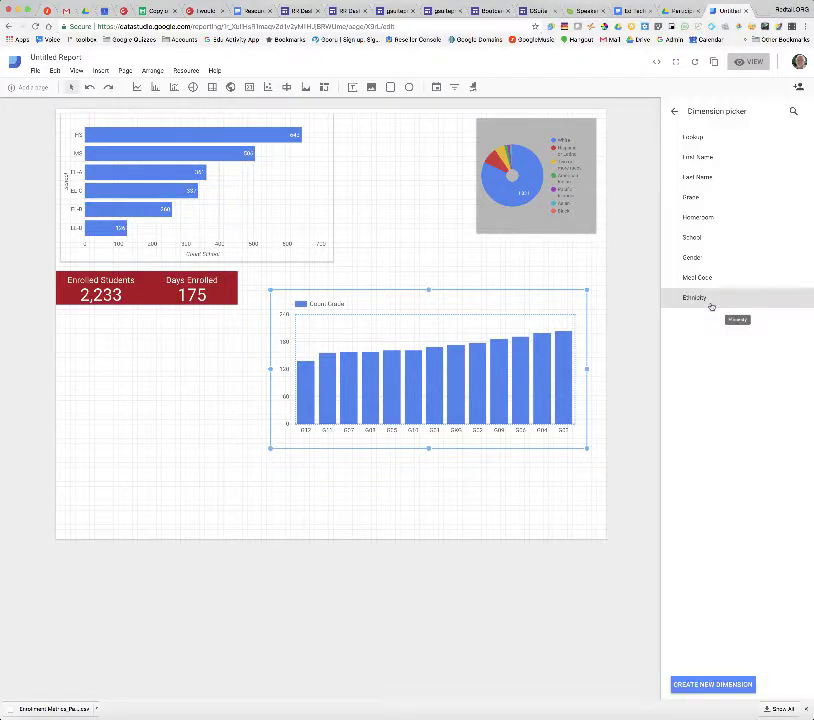
pyautogui.click(708, 238)
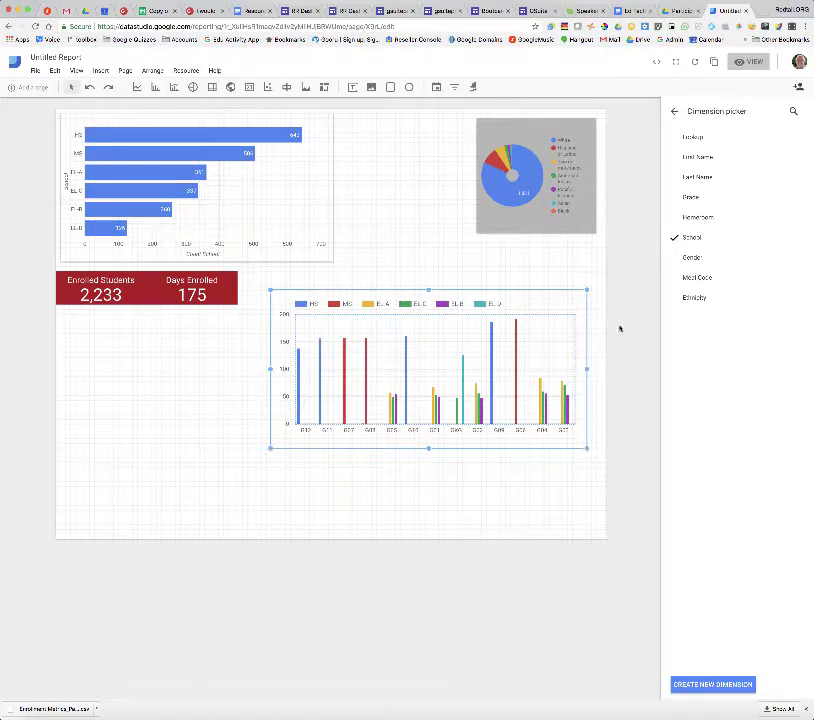
pyautogui.click(674, 112)
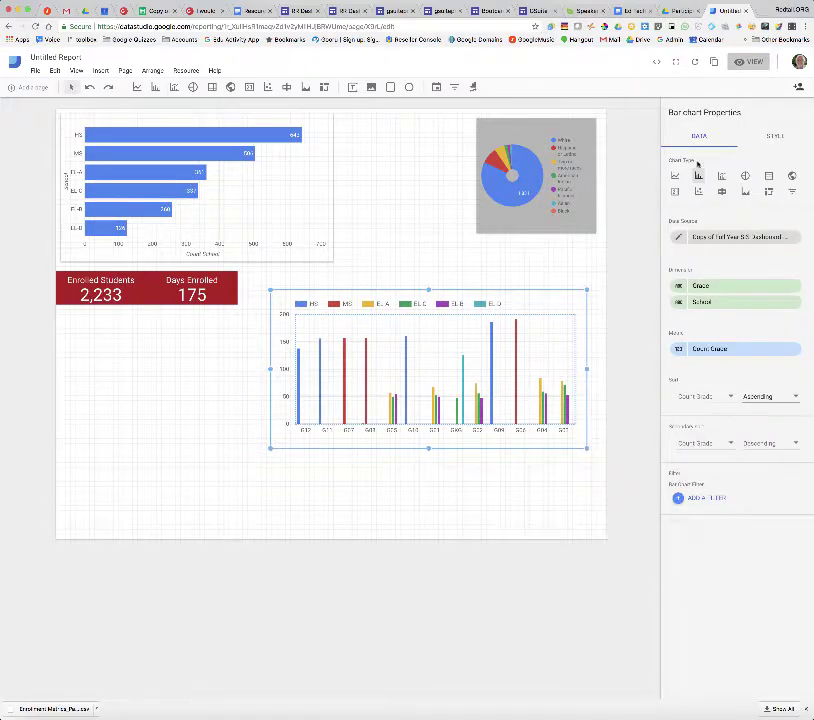
pyautogui.click(775, 135)
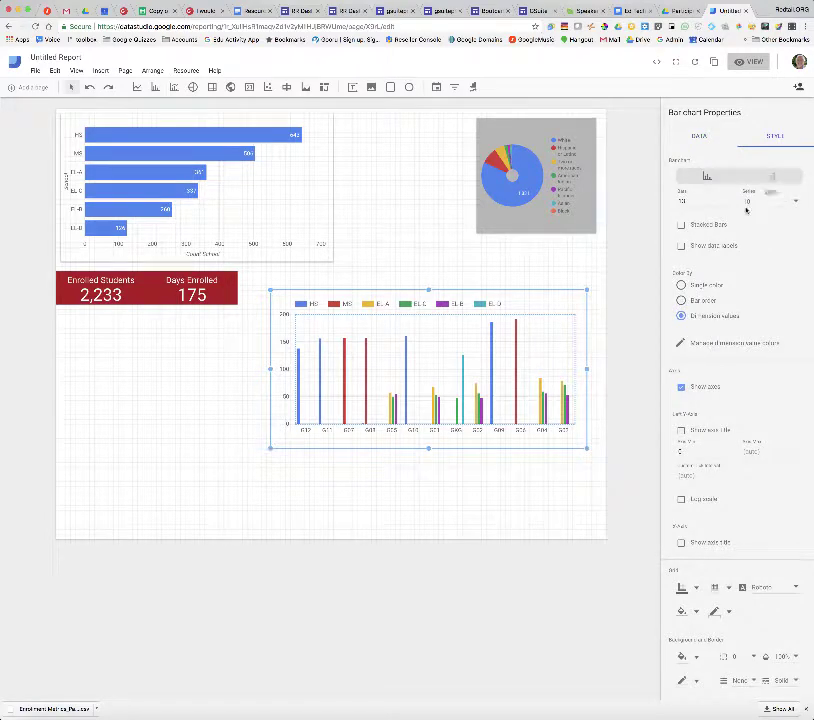
pyautogui.click(682, 226)
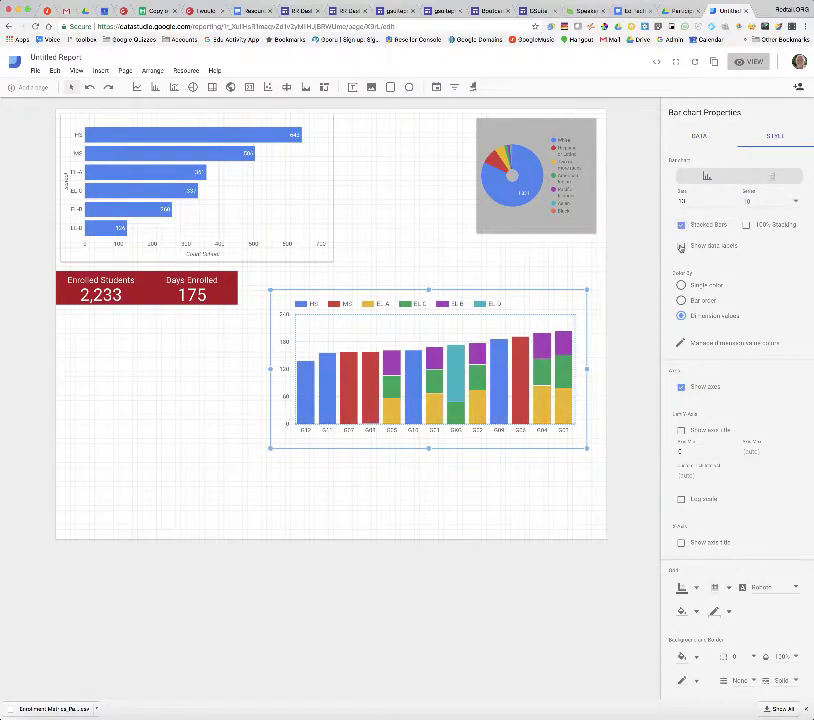
# - Show data labels on the grade bar chart and change its metric to Count Last Name
pyautogui.click(682, 246)
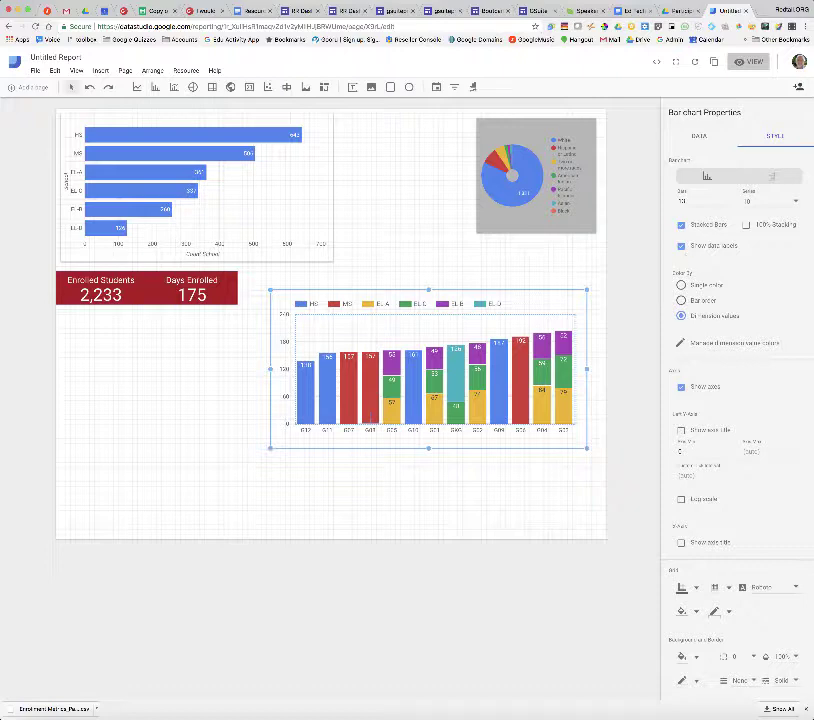
pyautogui.click(697, 137)
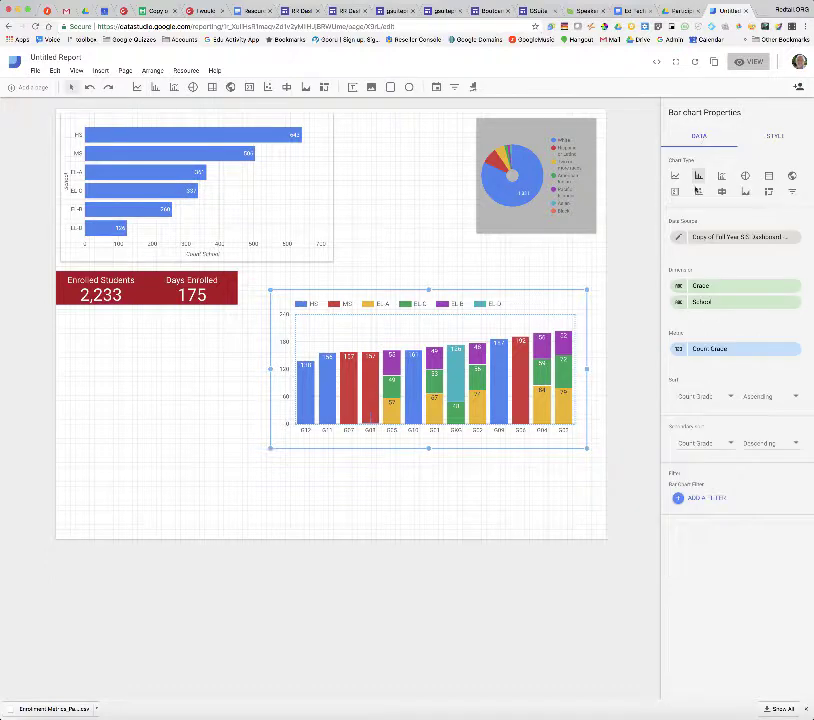
pyautogui.moveTo(718, 349); pyautogui.dragTo(722, 353)
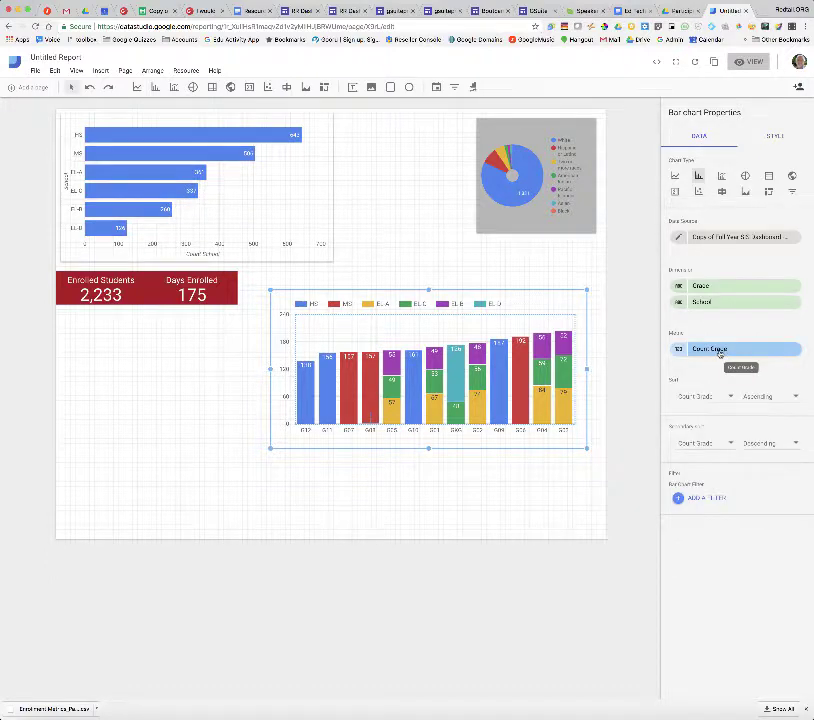
pyautogui.click(718, 352)
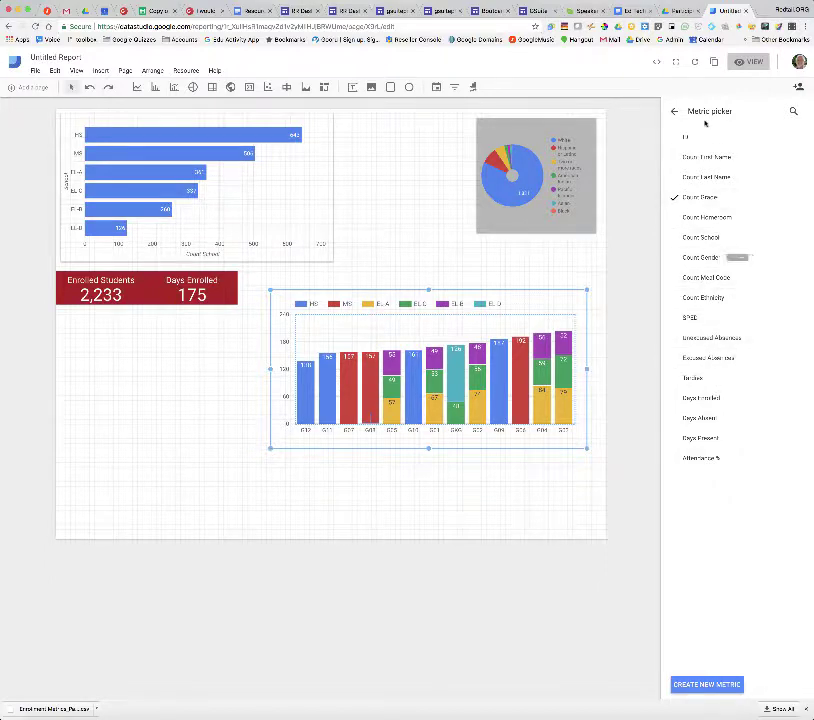
pyautogui.click(675, 112)
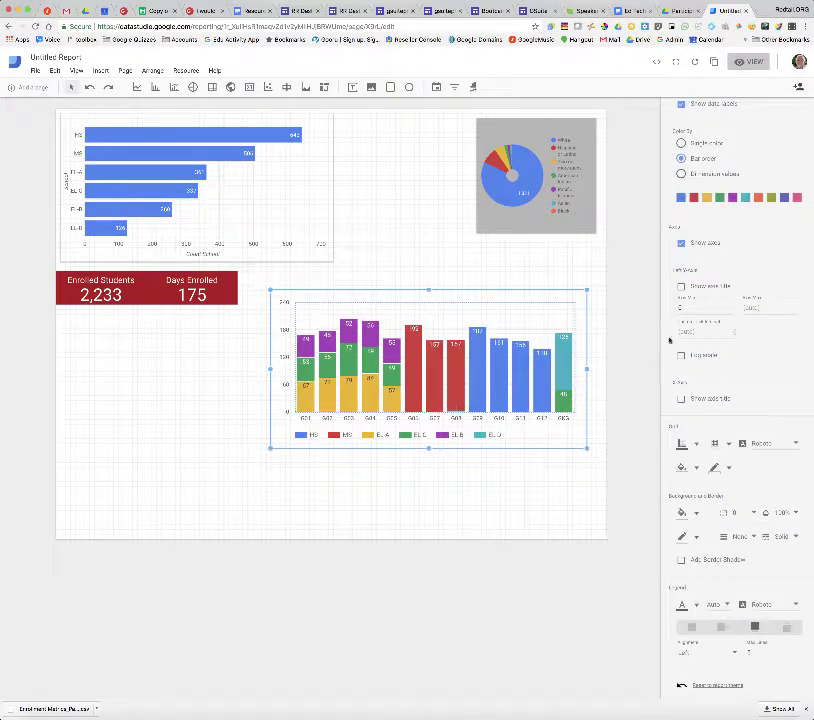
# - Move the grade bar chart up beside the enrolment scorecards, below the ethnicity pie chart
pyautogui.moveTo(516, 292); pyautogui.dragTo(511, 268)
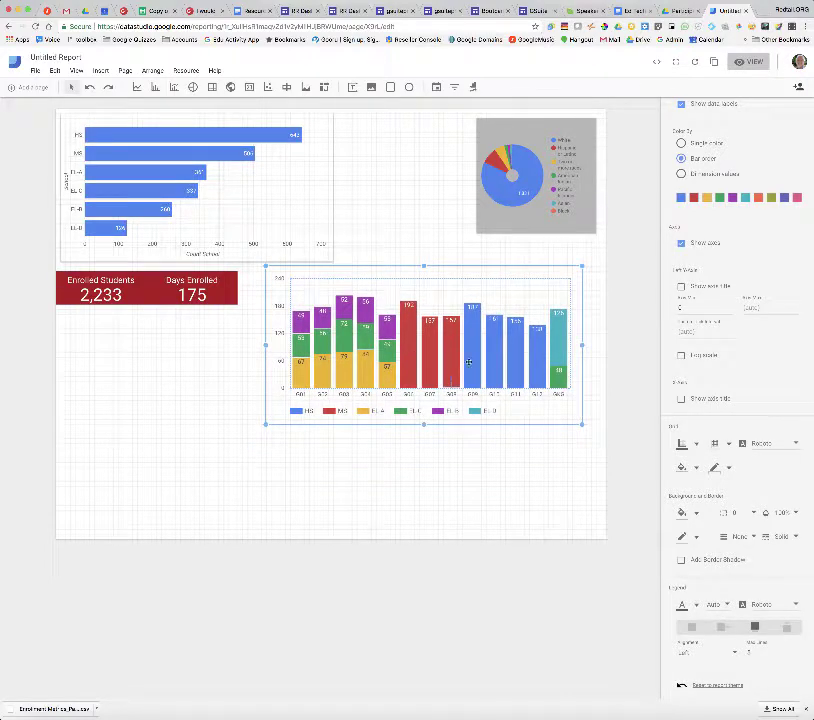
# - Disable the Lookup and ID fields in the grade bar chart's data source
pyautogui.scroll(5, 709, 121)
pyautogui.click(700, 136)
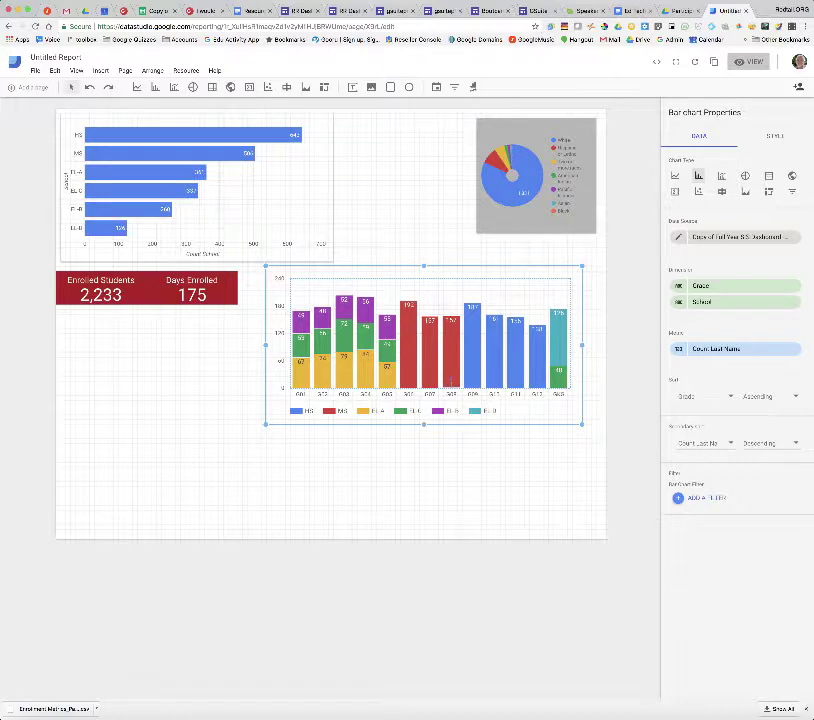
pyautogui.click(678, 236)
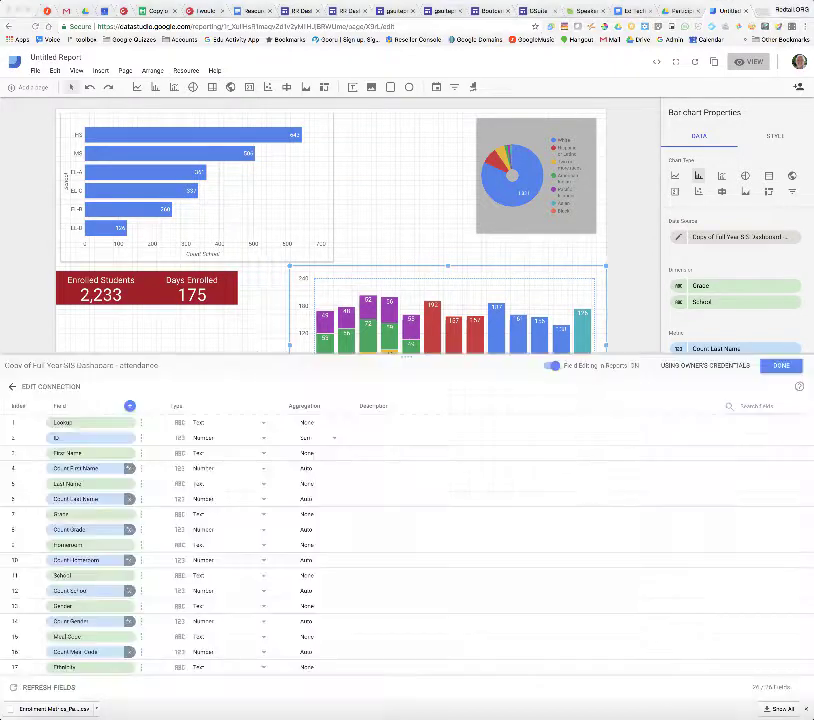
pyautogui.click(141, 424)
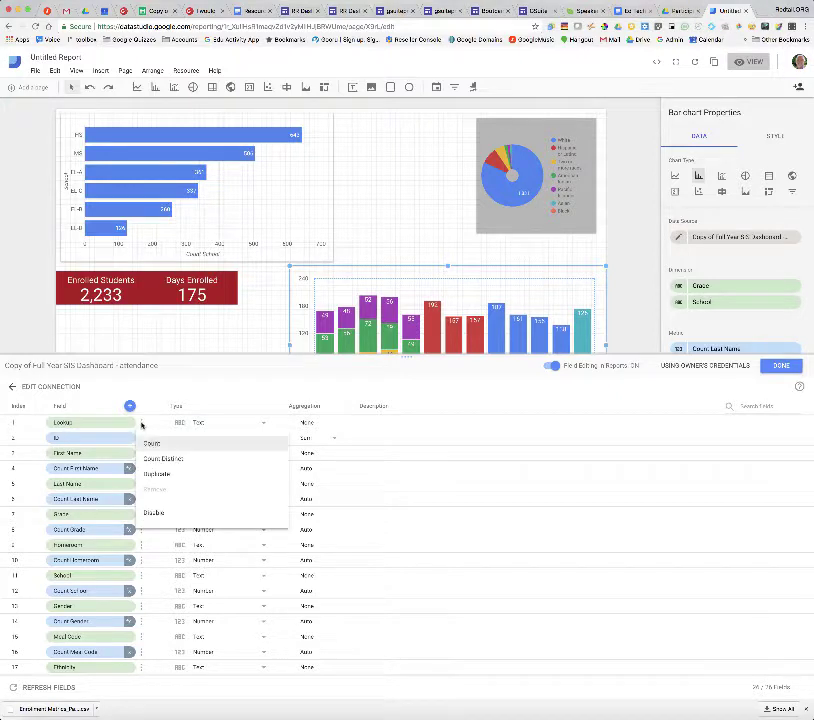
pyautogui.click(166, 513)
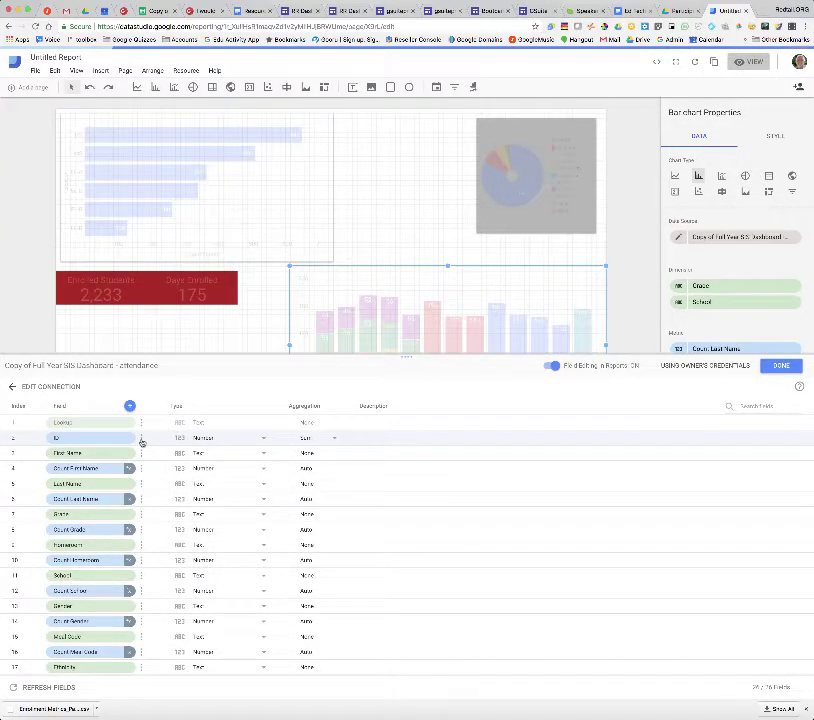
pyautogui.click(141, 439)
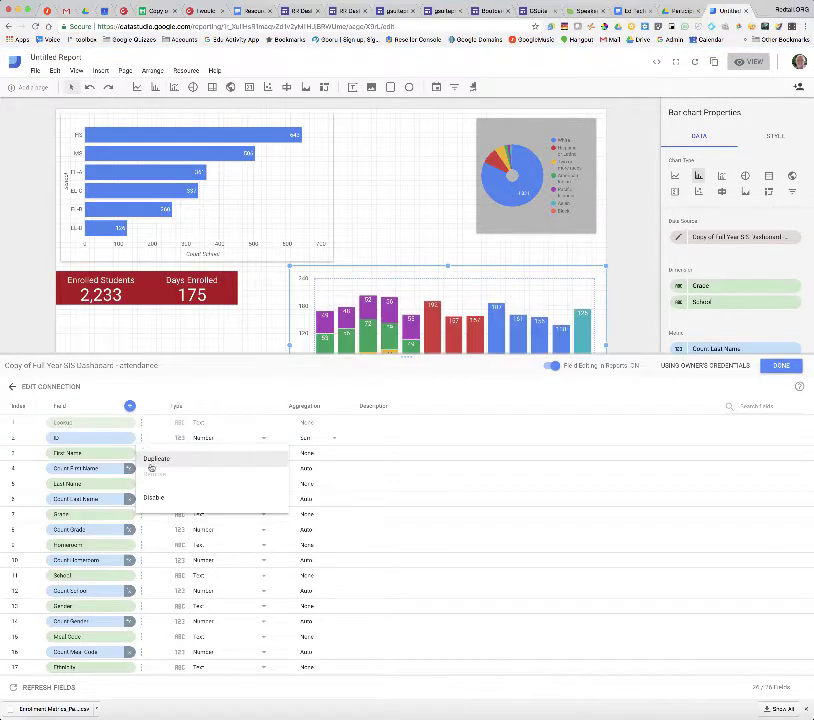
pyautogui.click(152, 497)
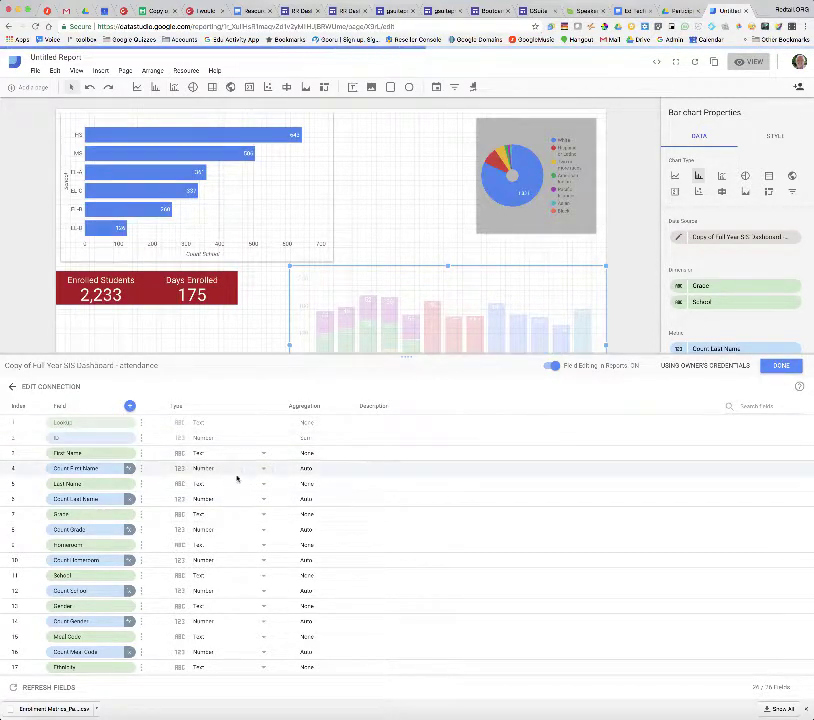
pyautogui.scroll(-3, 481, 541)
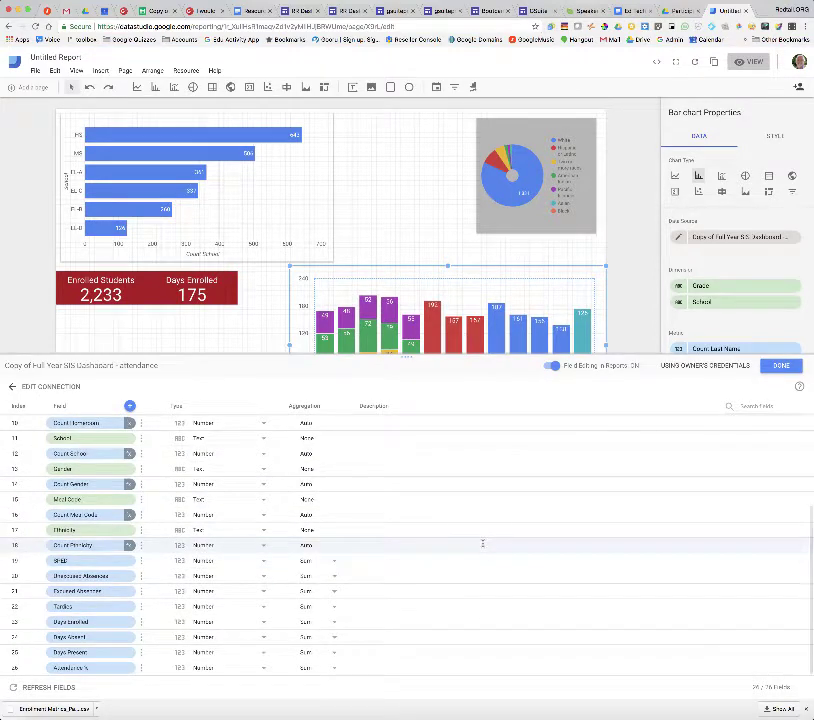
pyautogui.click(779, 366)
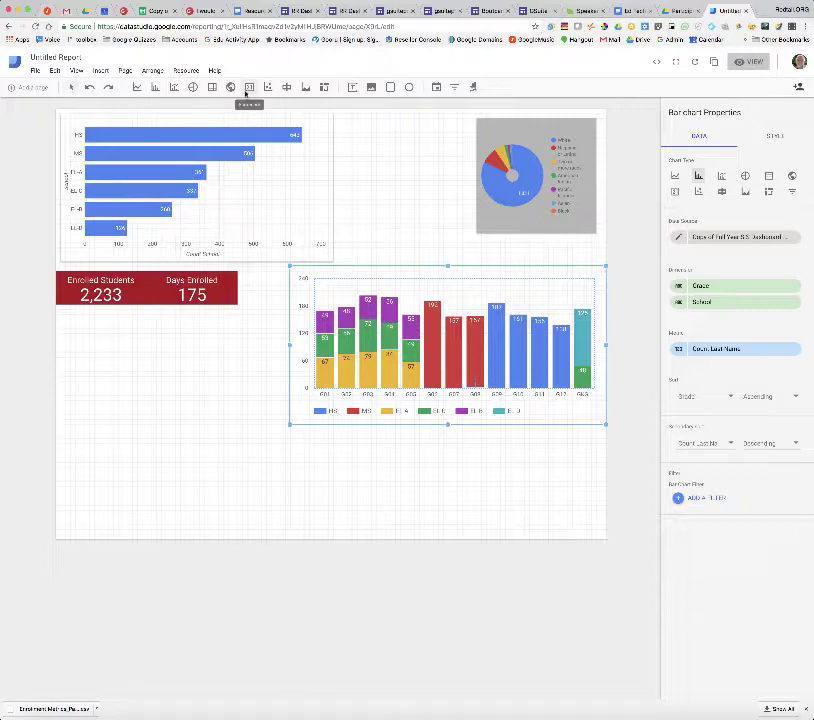
pyautogui.click(249, 87)
pyautogui.moveTo(207, 330); pyautogui.dragTo(231, 343)
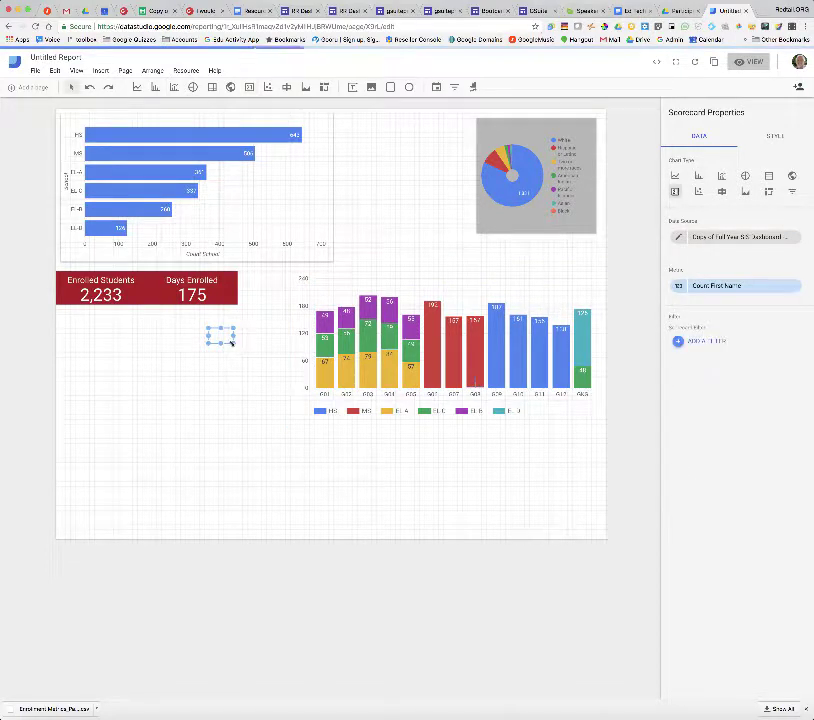
pyautogui.press('Delete')
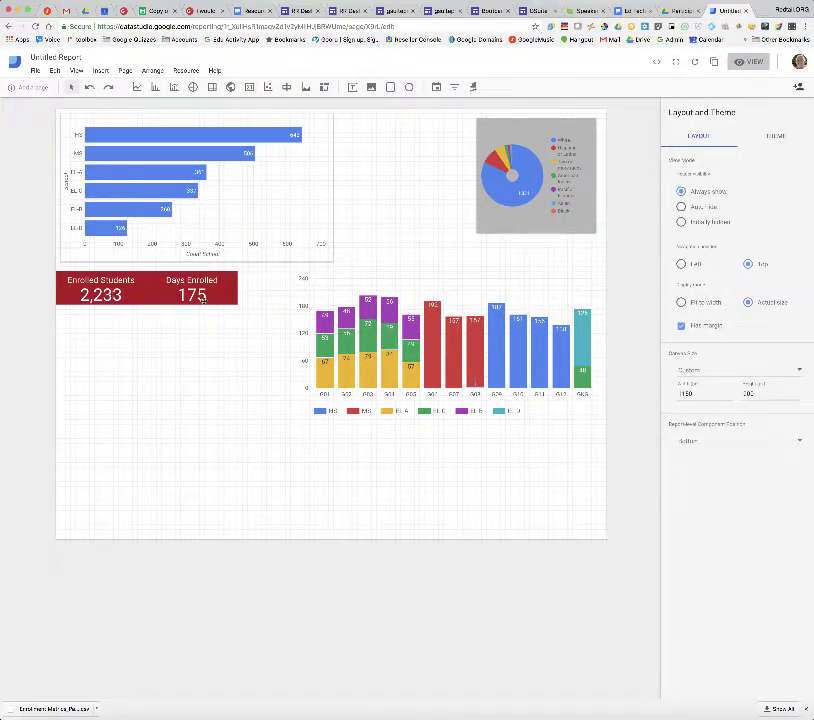
# - Duplicate the Days Enrolled scorecard and place the copy beneath the Enrolled Students scorecard
pyautogui.click(202, 300)
pyautogui.hotkey('ctrl', 'd')
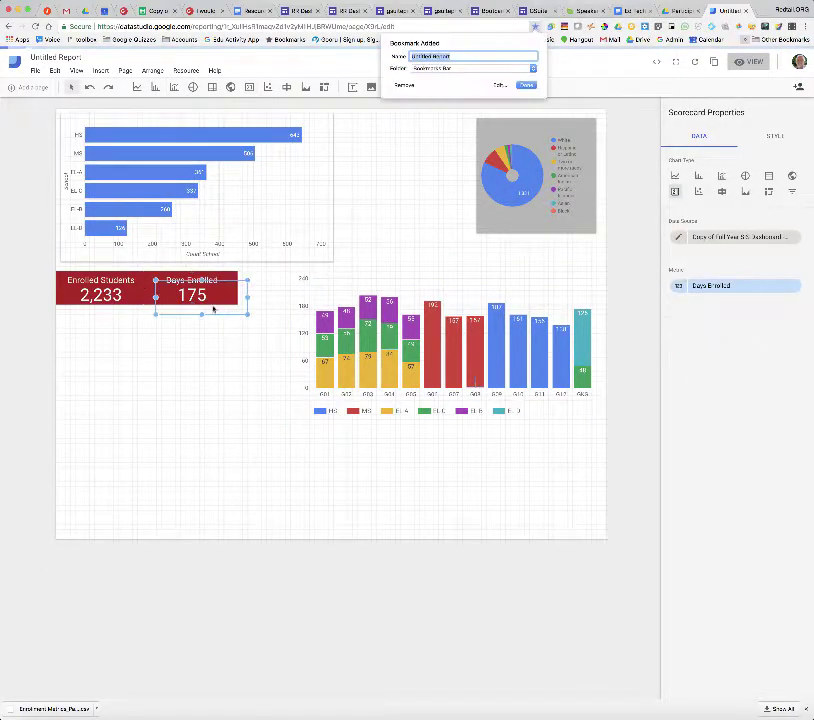
pyautogui.moveTo(213, 309); pyautogui.dragTo(126, 314)
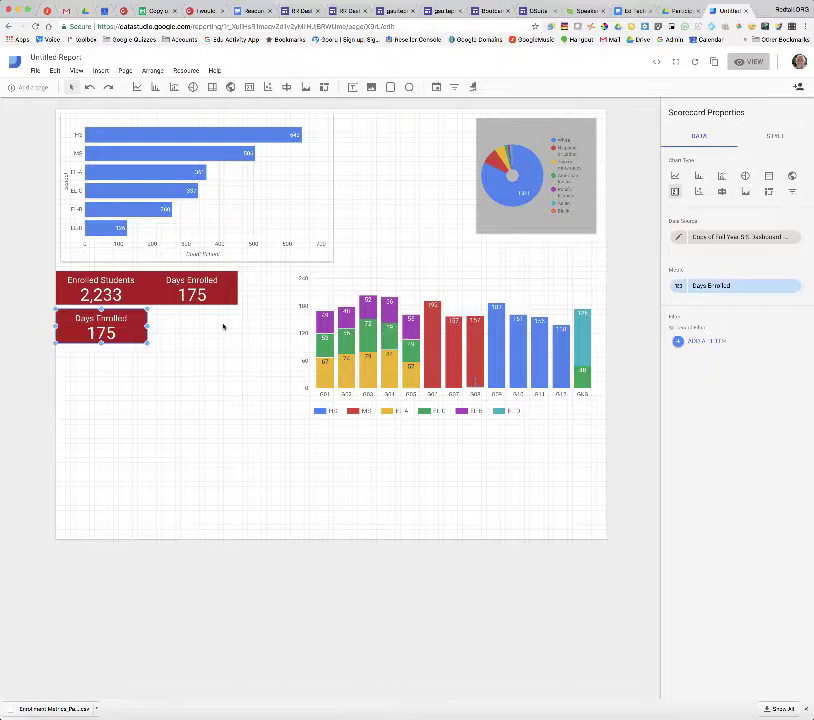
# - Duplicate the SPED field in the new scorecard's data source
pyautogui.click(732, 287)
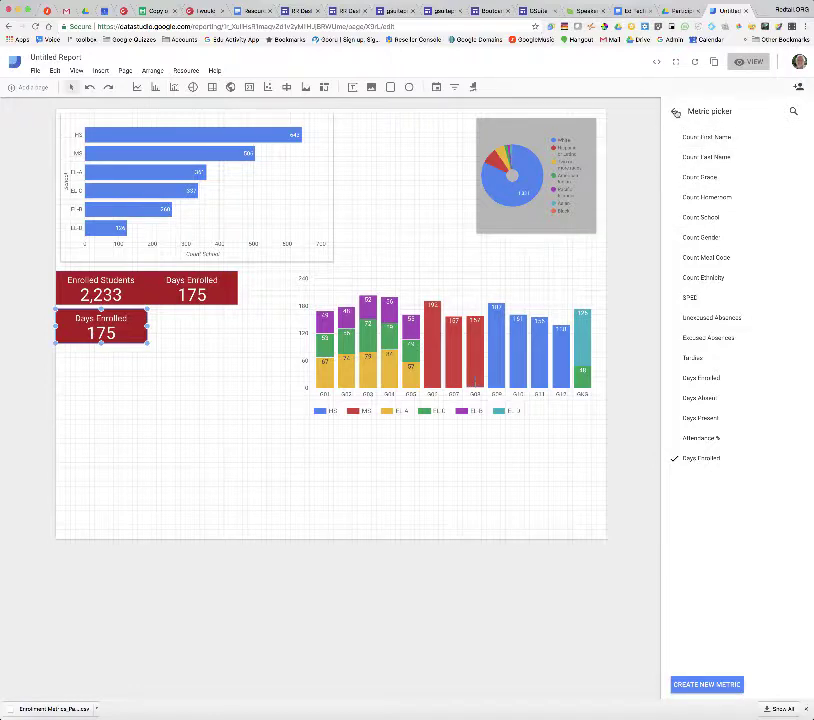
pyautogui.click(674, 111)
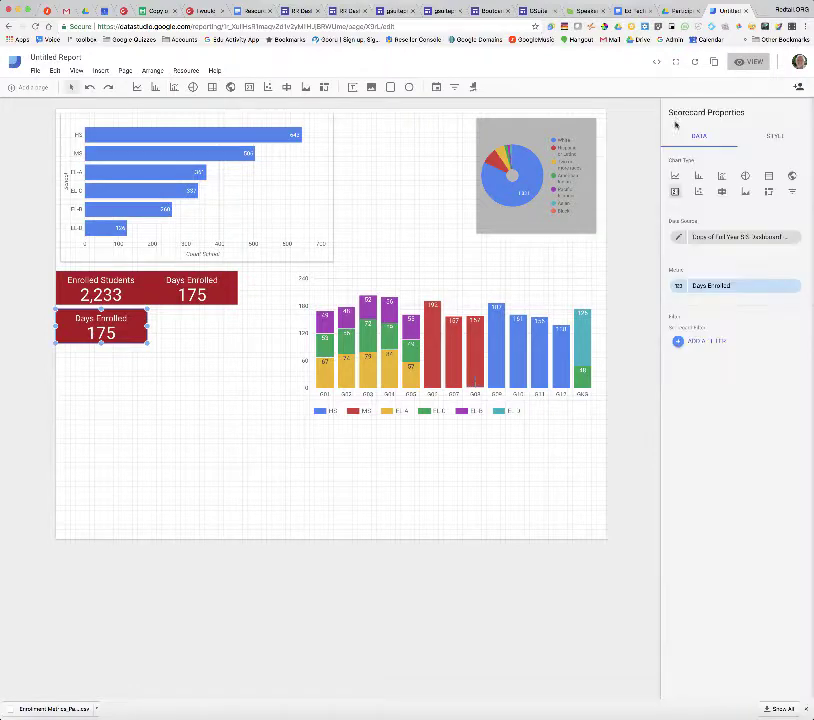
pyautogui.click(678, 237)
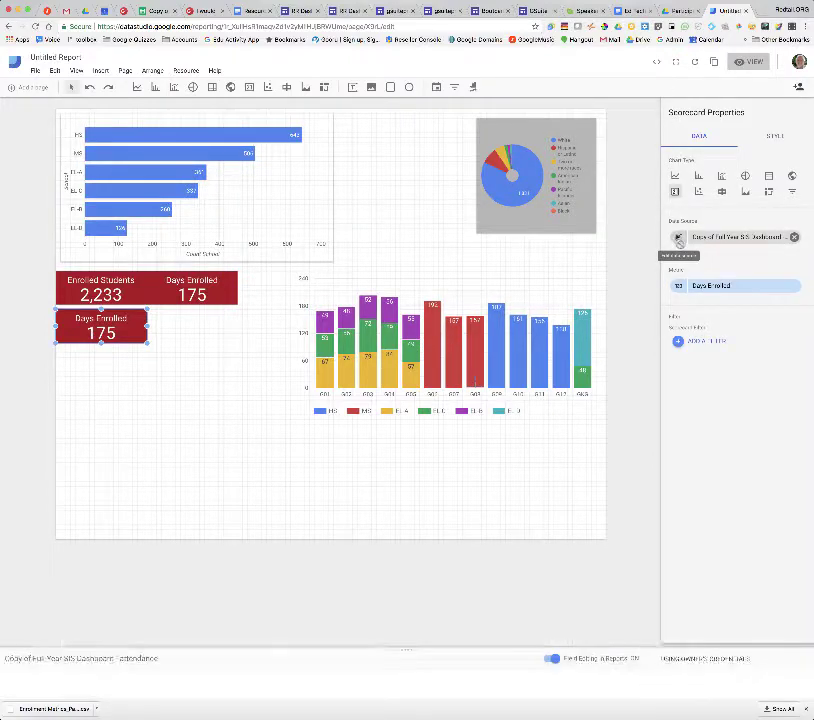
pyautogui.scroll(-5, 142, 578)
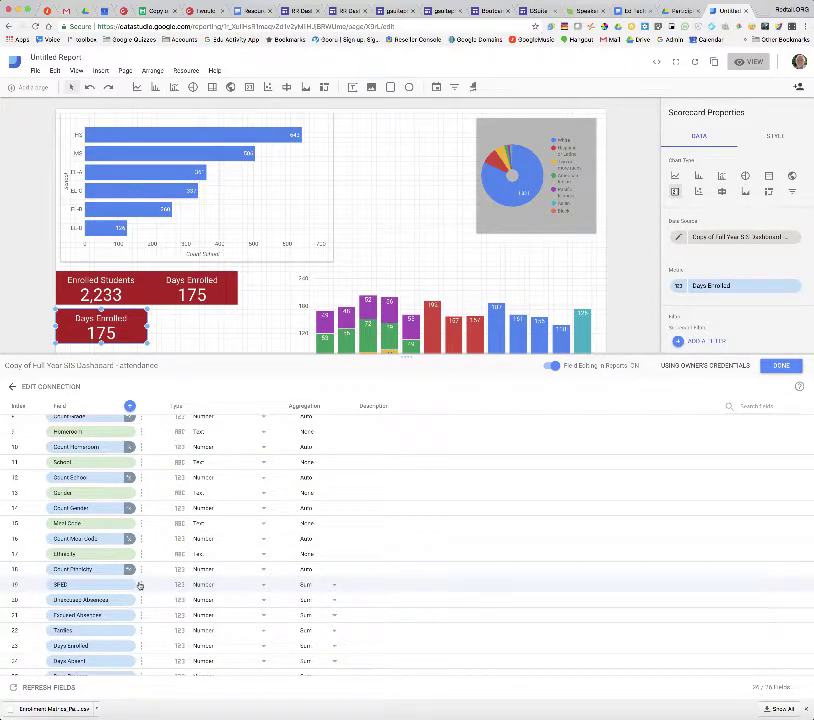
pyautogui.click(142, 584)
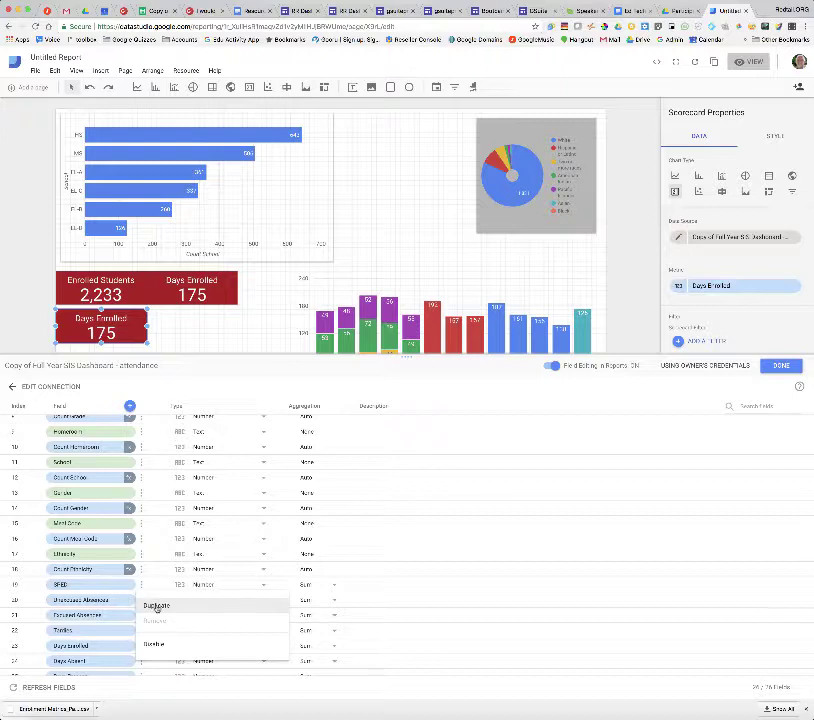
pyautogui.click(155, 606)
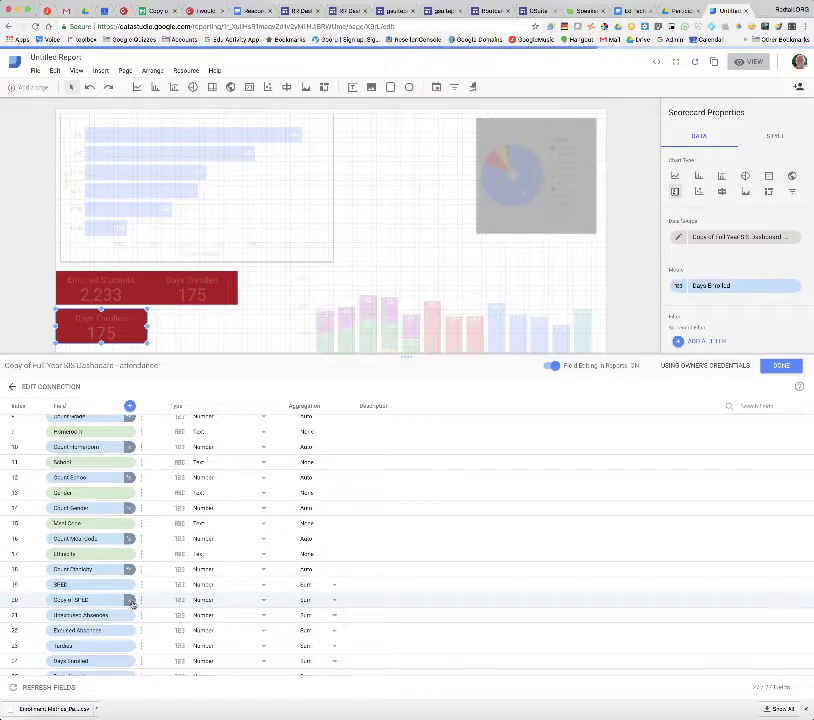
# - Set the copied SPED field's aggregation to Count and rename the field SPED Count
pyautogui.click(130, 601)
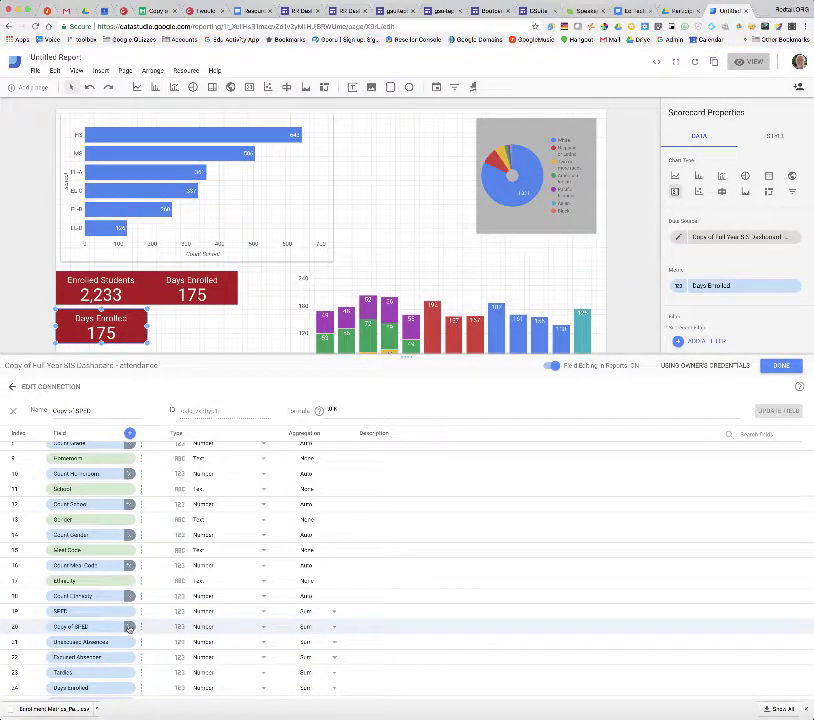
pyautogui.click(334, 627)
pyautogui.click(322, 619)
pyautogui.click(97, 627)
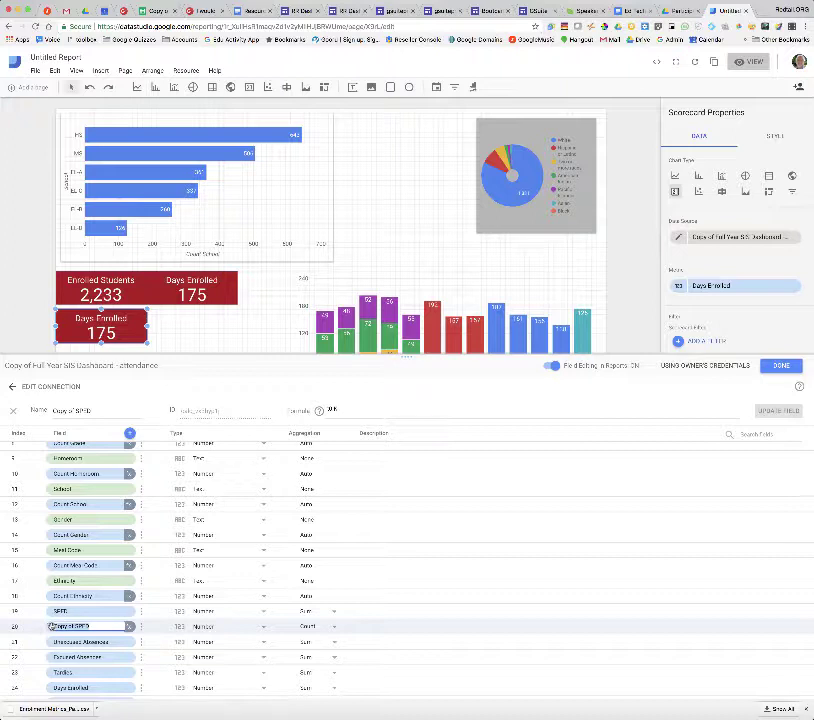
pyautogui.write('SPED Count')
pyautogui.click(781, 366)
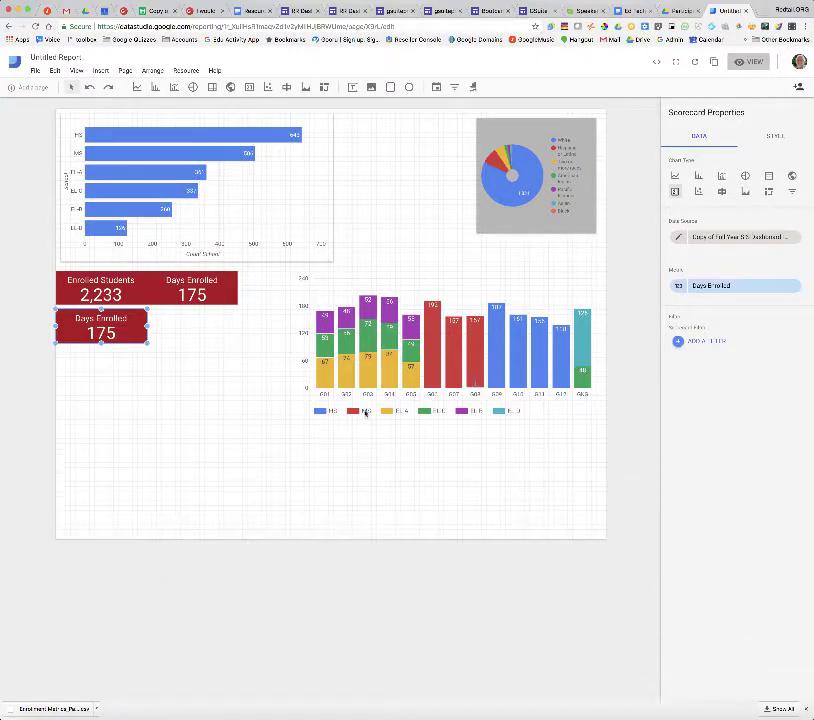
# - Set the new scorecard's metric to SPED Count and move it flush against the Enrolled Students scorecard above
pyautogui.click(740, 286)
pyautogui.click(700, 317)
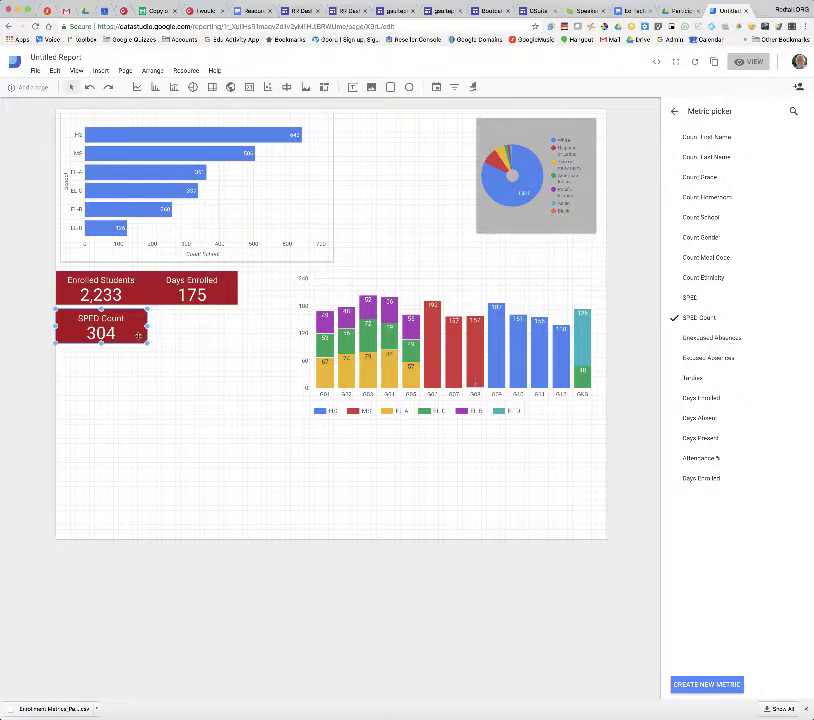
pyautogui.moveTo(130, 322); pyautogui.dragTo(131, 317)
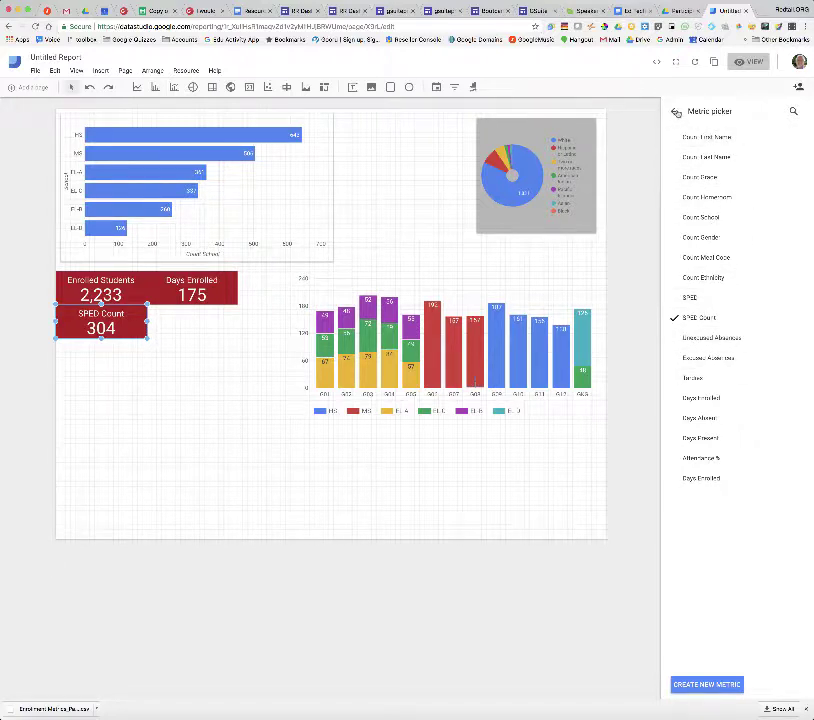
# - Duplicate the SPED Count field in the scorecard's data source
pyautogui.click(676, 112)
pyautogui.click(678, 237)
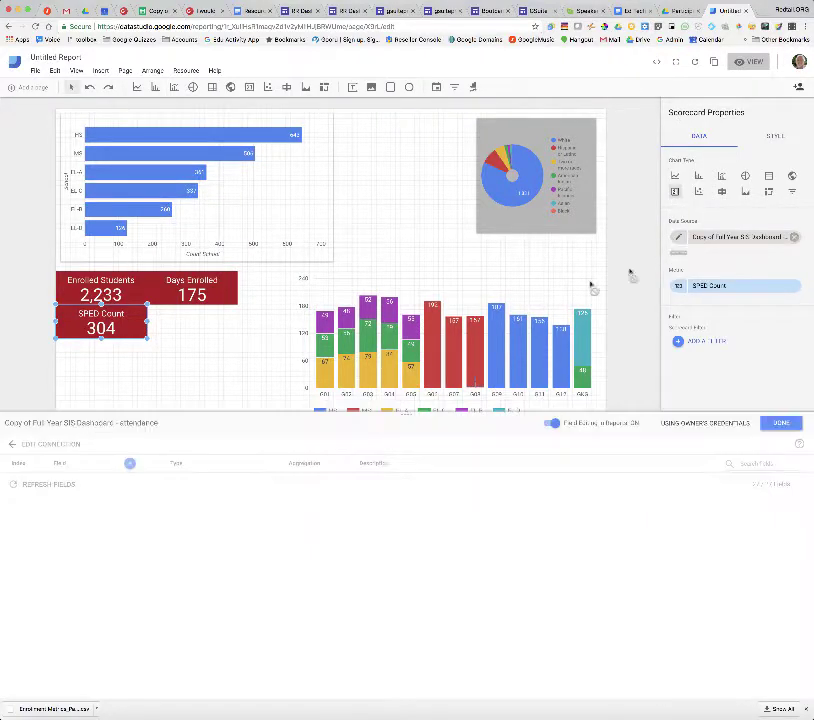
pyautogui.scroll(-3, 121, 569)
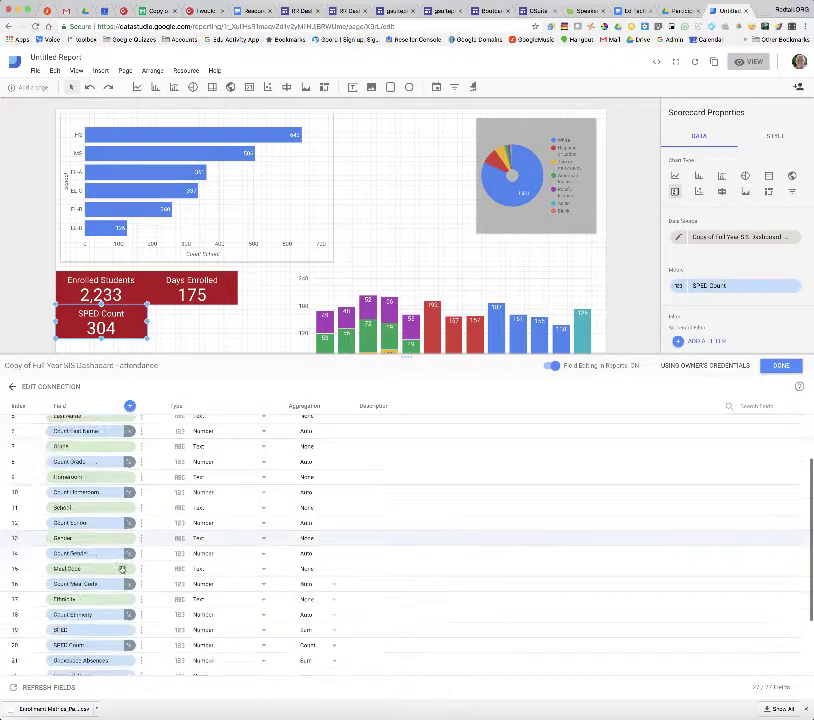
pyautogui.scroll(-3, 121, 569)
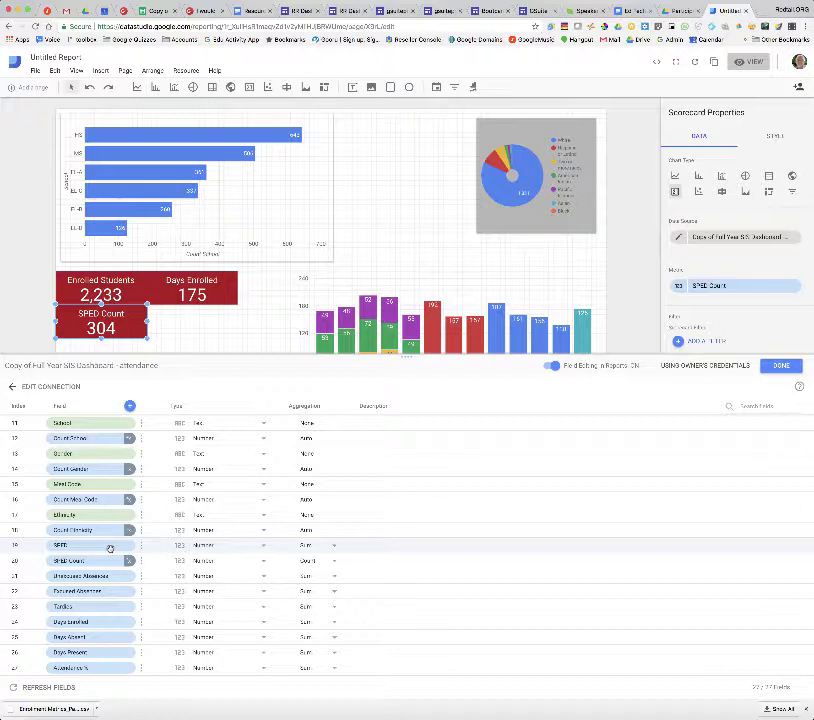
pyautogui.moveTo(110, 548)
pyautogui.mouseDown()
pyautogui.moveTo(119, 545)
pyautogui.moveTo(112, 562)
pyautogui.mouseUp()
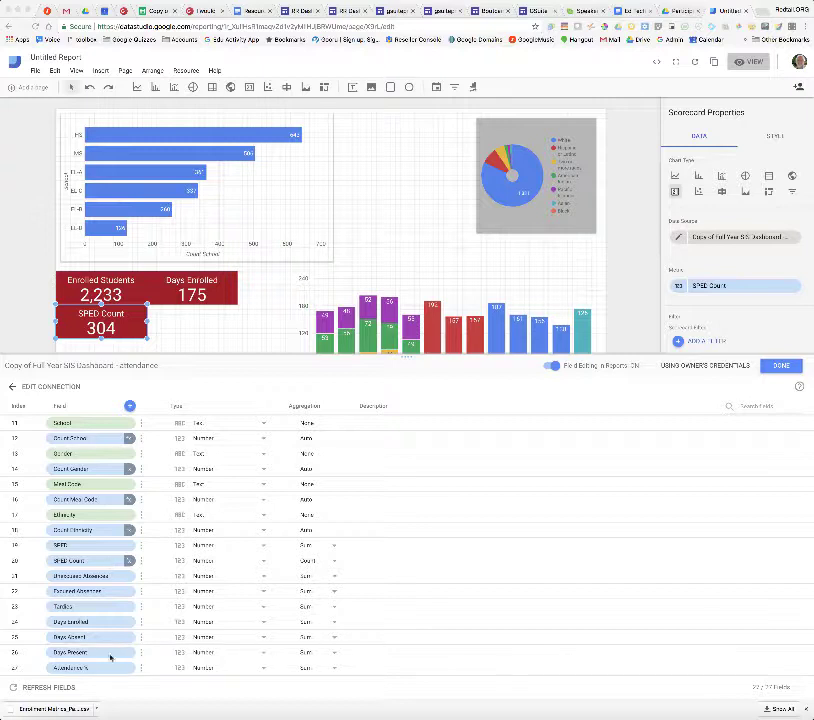
pyautogui.click(141, 561)
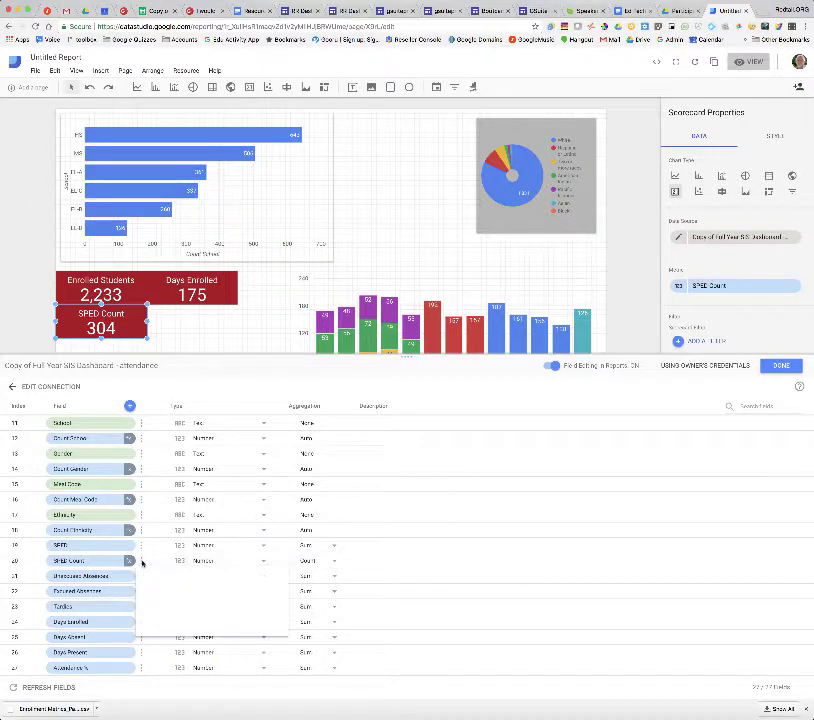
pyautogui.click(155, 582)
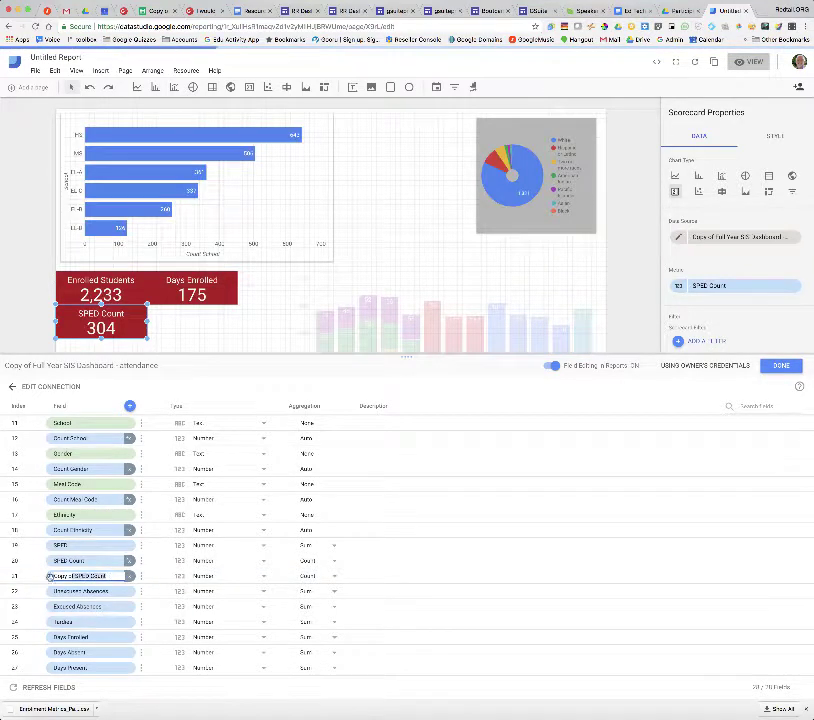
# - Rename the duplicated SPED Count field as SPED % and open its formula for editing
pyautogui.moveTo(128, 576); pyautogui.dragTo(48, 577)
pyautogui.write('SPED %')
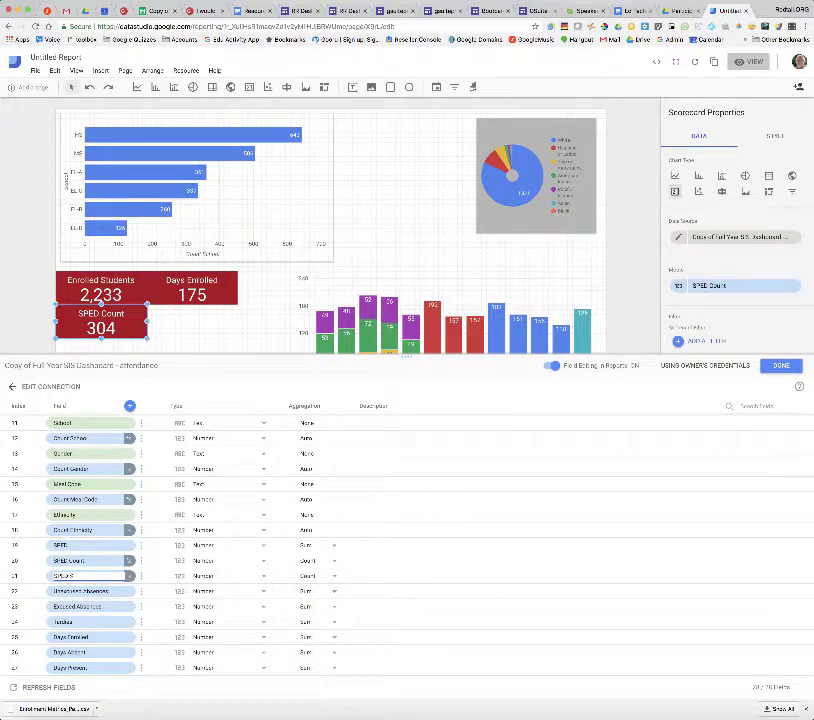
pyautogui.click(129, 576)
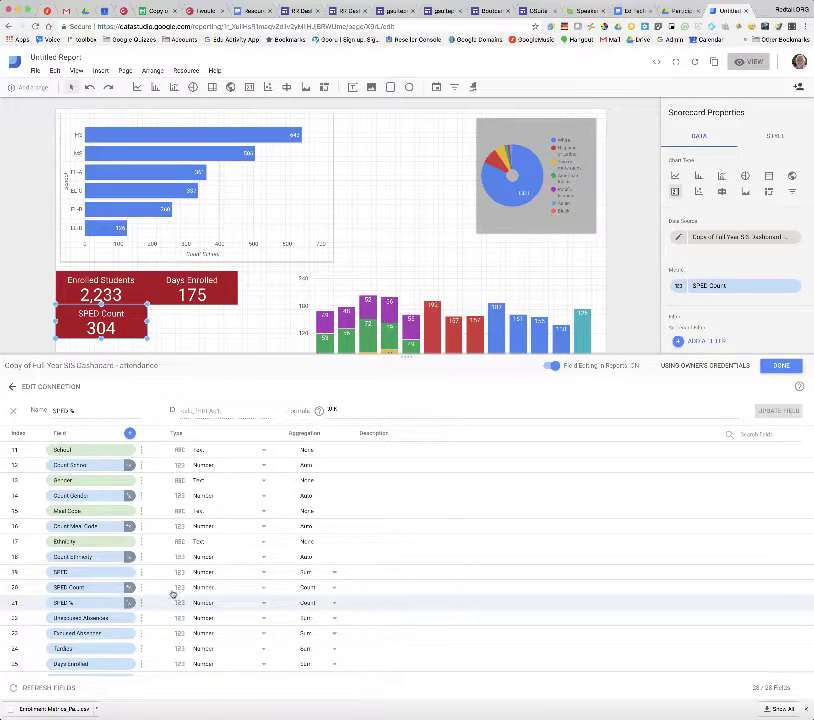
pyautogui.doubleClick(330, 409)
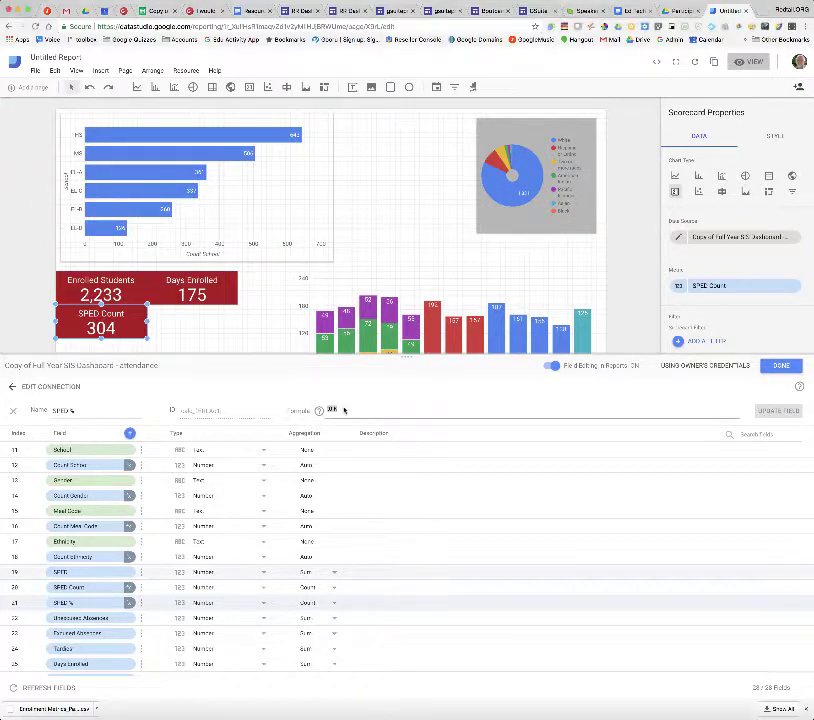
pyautogui.write('UNT')
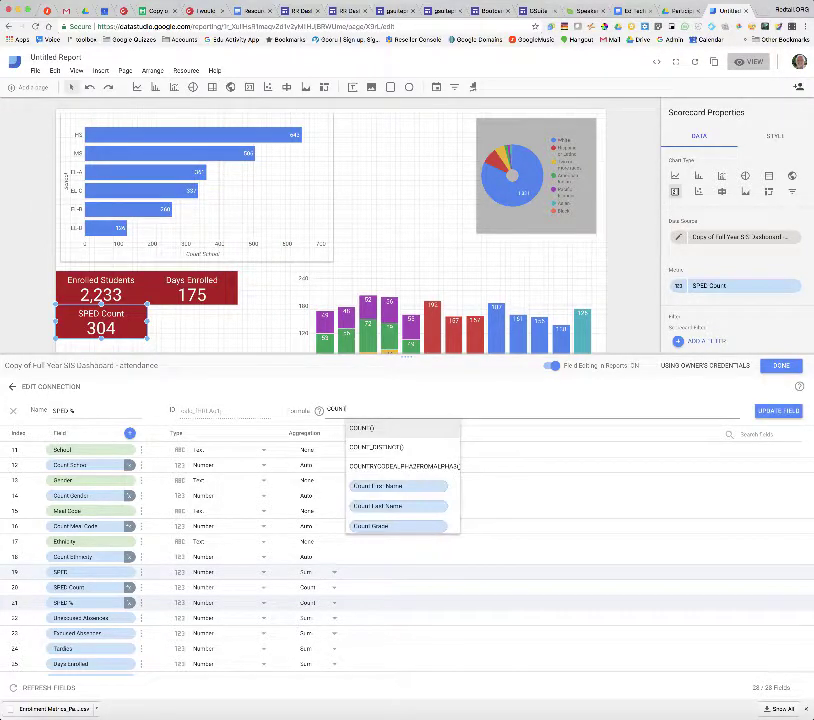
pyautogui.scroll(-5, 390, 490)
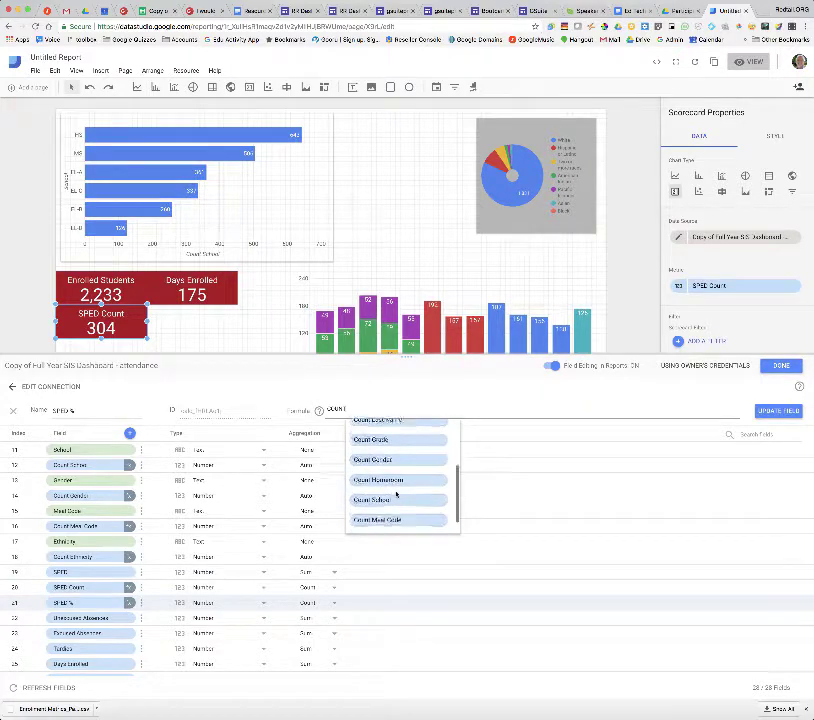
pyautogui.scroll(2, 398, 496)
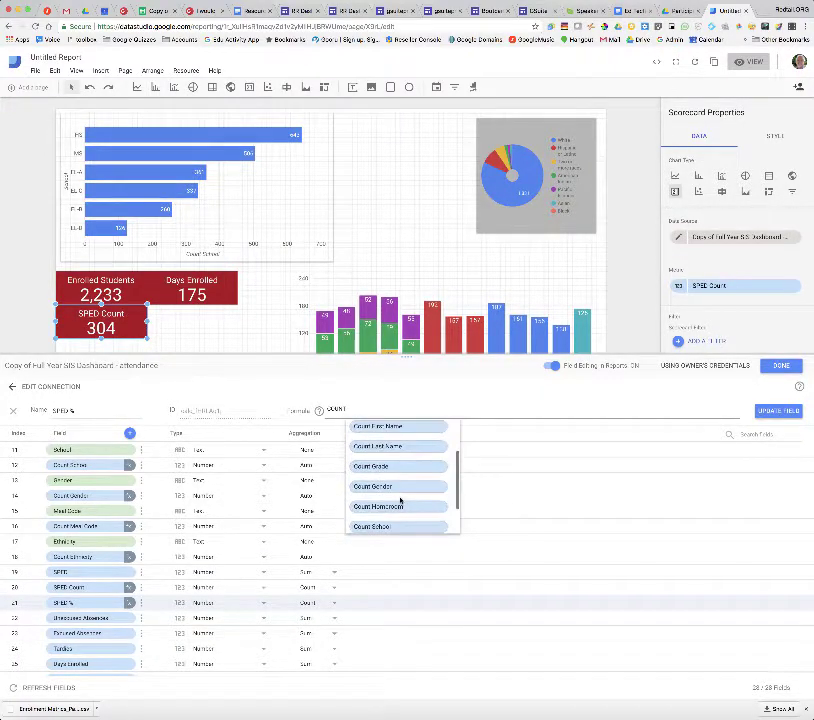
pyautogui.scroll(3, 400, 495)
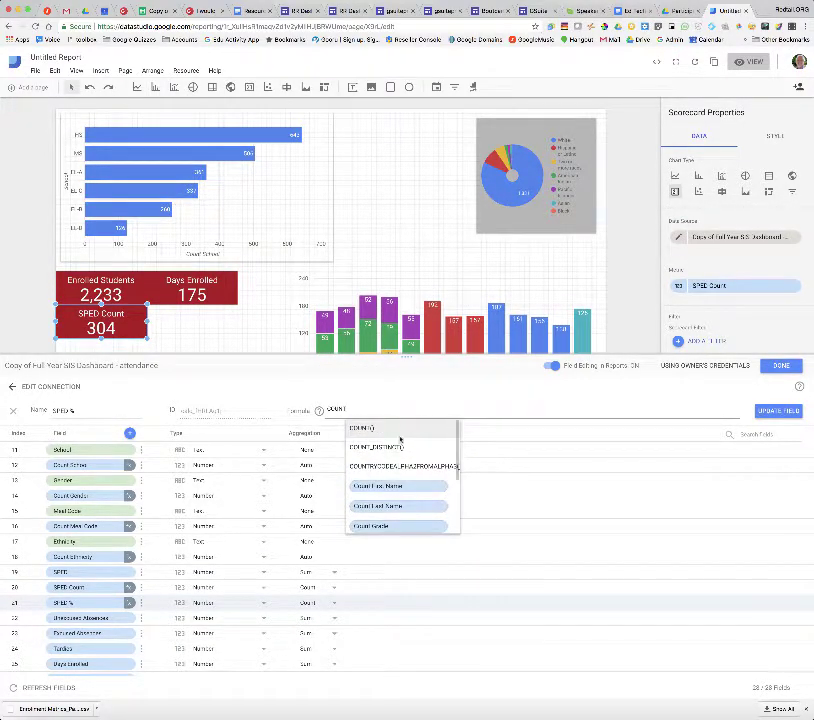
pyautogui.press('BackSpace')
pyautogui.press('BackSpace')
pyautogui.press('BackSpace')
pyautogui.press('BackSpace')
pyautogui.press('BackSpace')
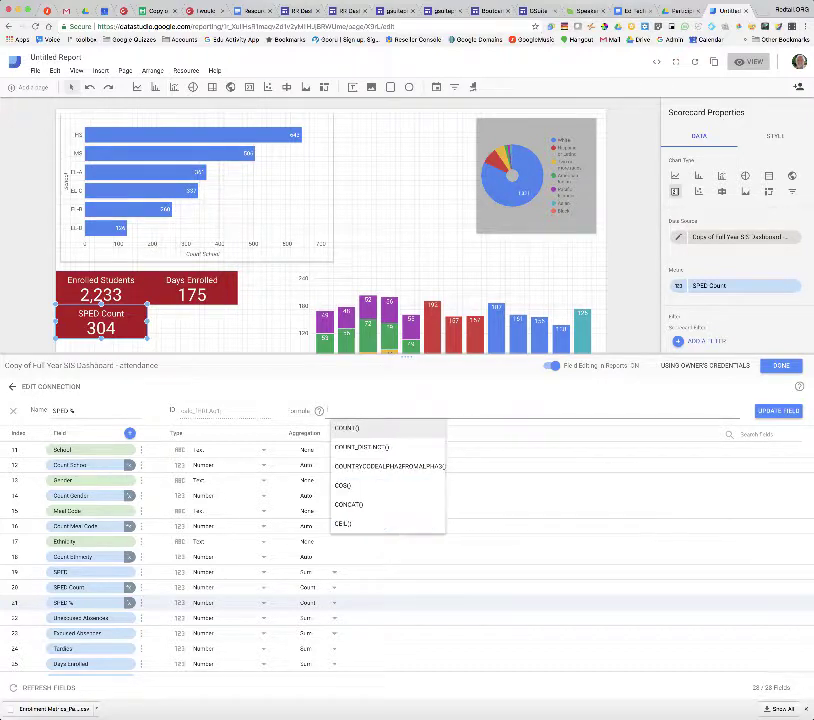
pyautogui.write('SPED')
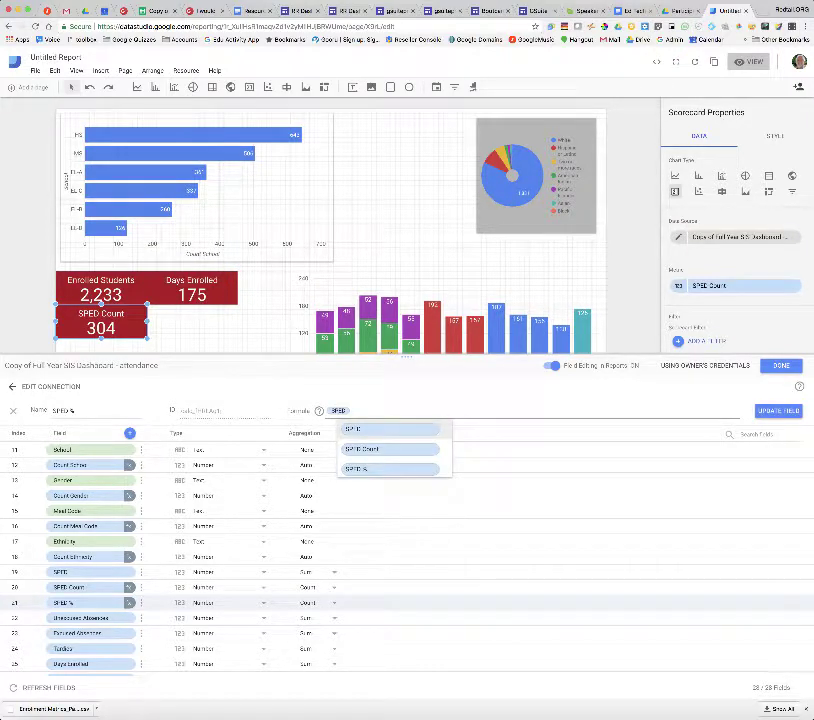
pyautogui.press('Return')
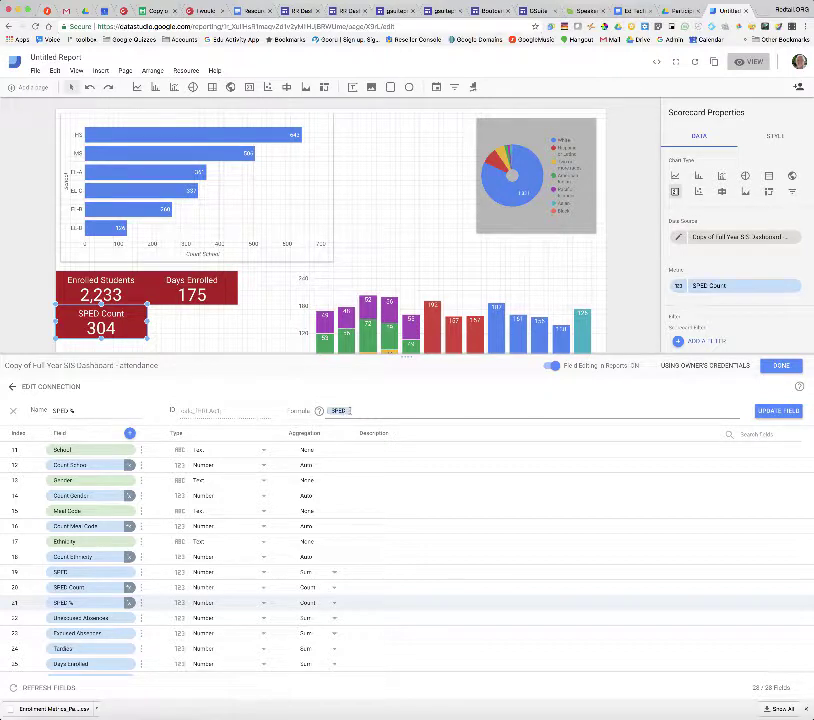
pyautogui.press('BackSpace')
pyautogui.write('SPED')
pyautogui.click(351, 431)
pyautogui.press('BackSpace')
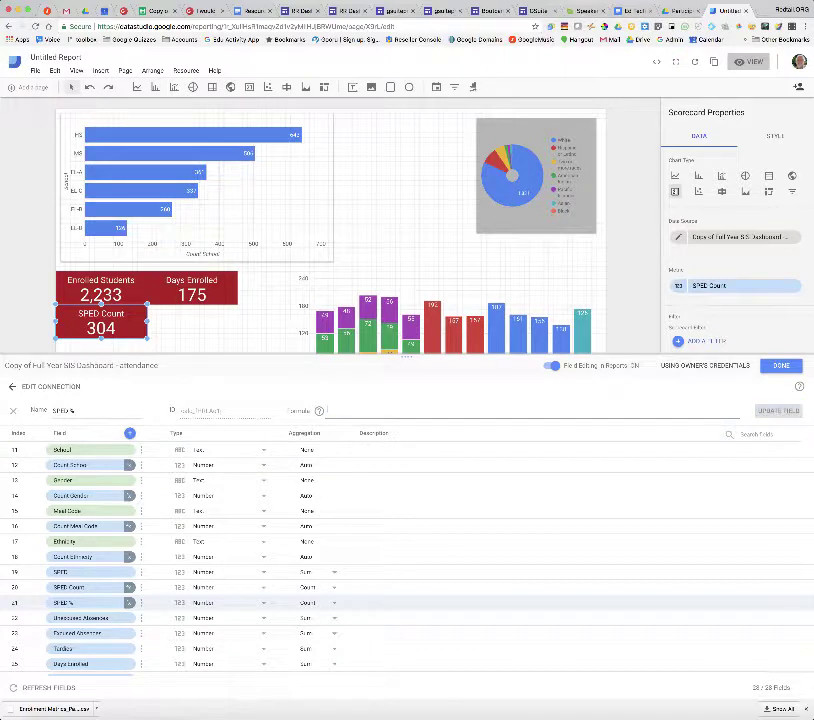
pyautogui.write('SPED')
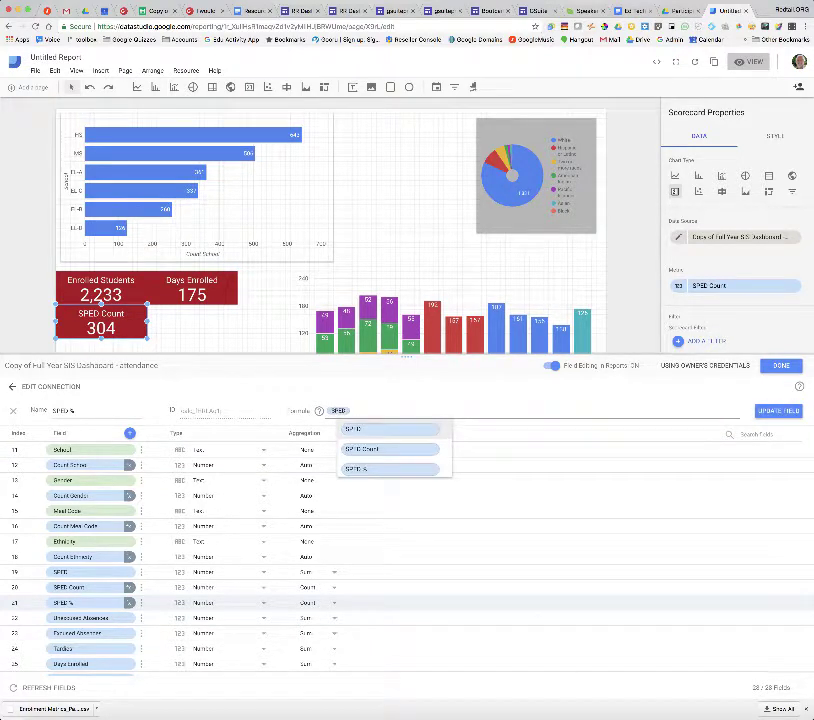
pyautogui.click(358, 431)
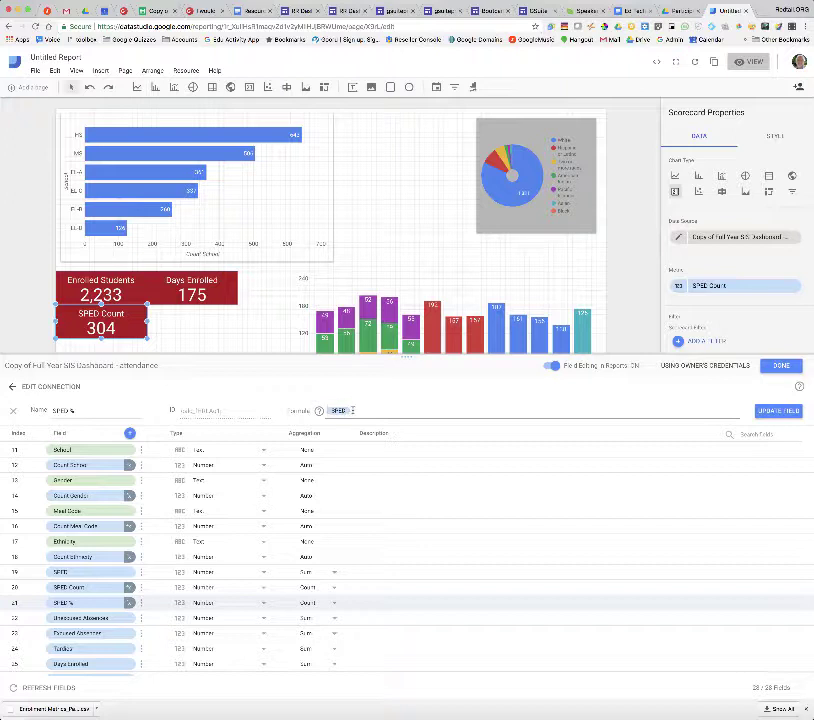
pyautogui.press('BackSpace')
# - Define the SPED % field's formula as SPED Count / Count Last Name and update the field
pyautogui.write('sp')
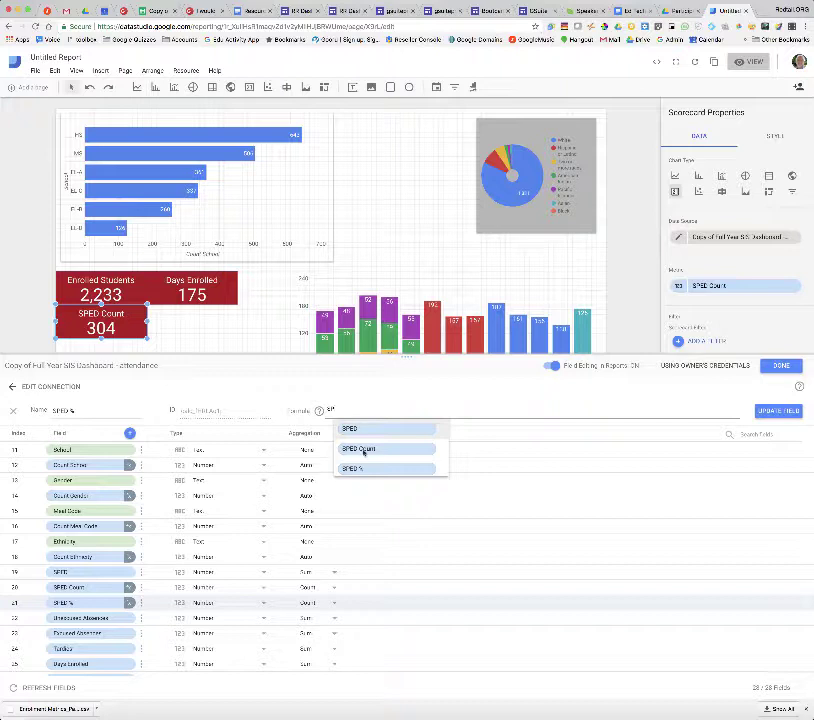
pyautogui.click(363, 449)
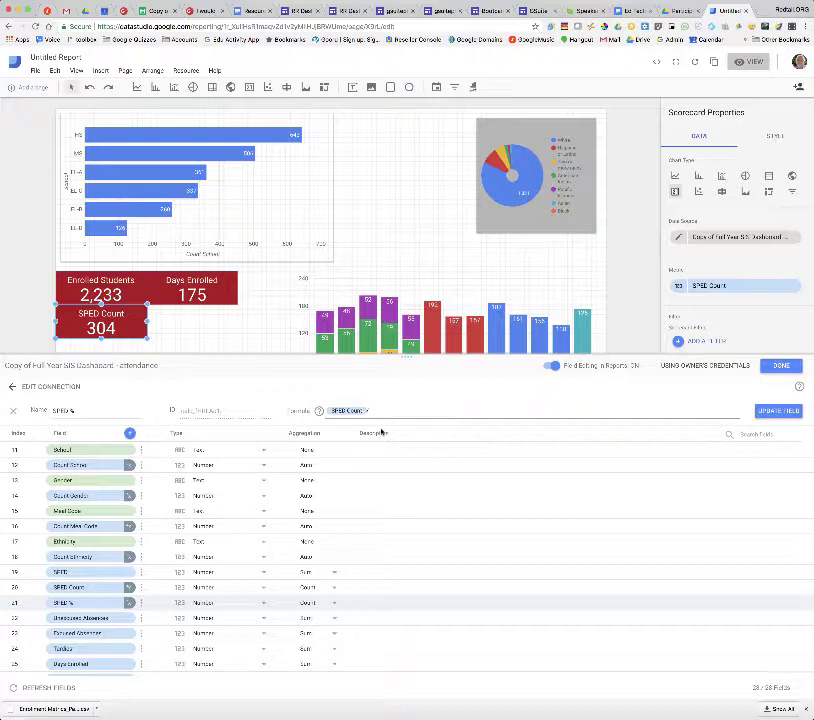
pyautogui.write('/Co')
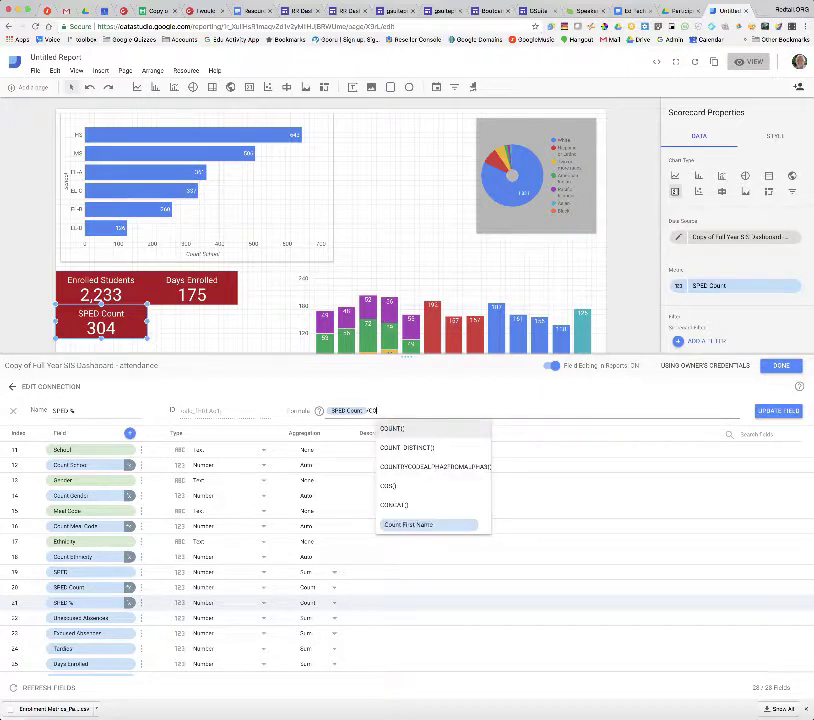
pyautogui.scroll(-2, 440, 509)
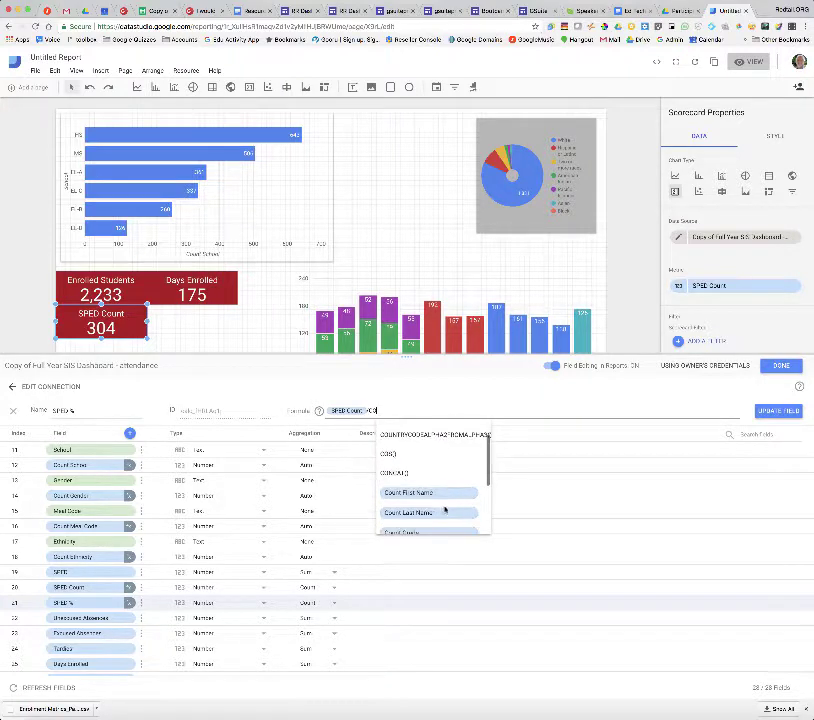
pyautogui.click(440, 512)
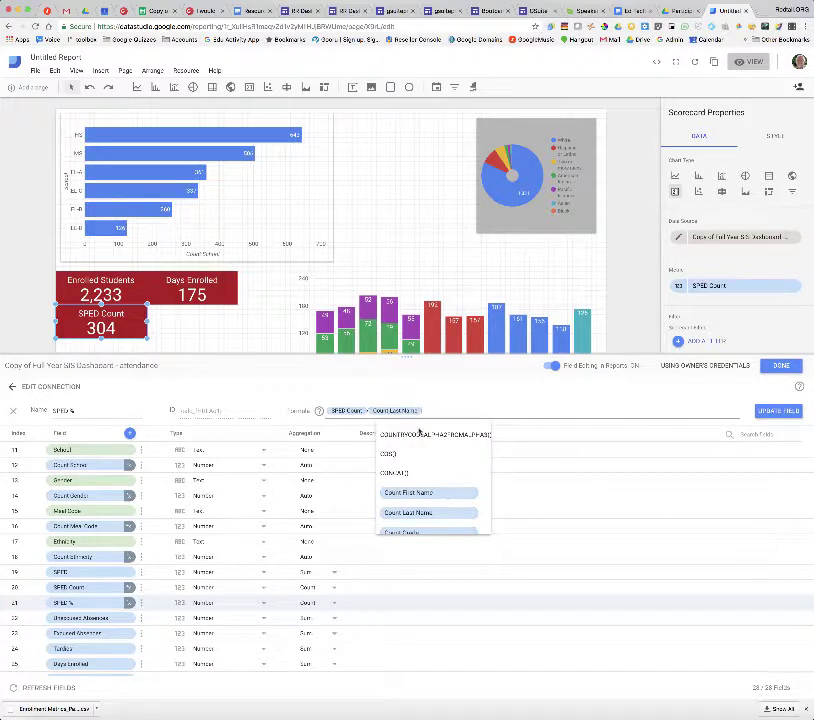
pyautogui.click(778, 411)
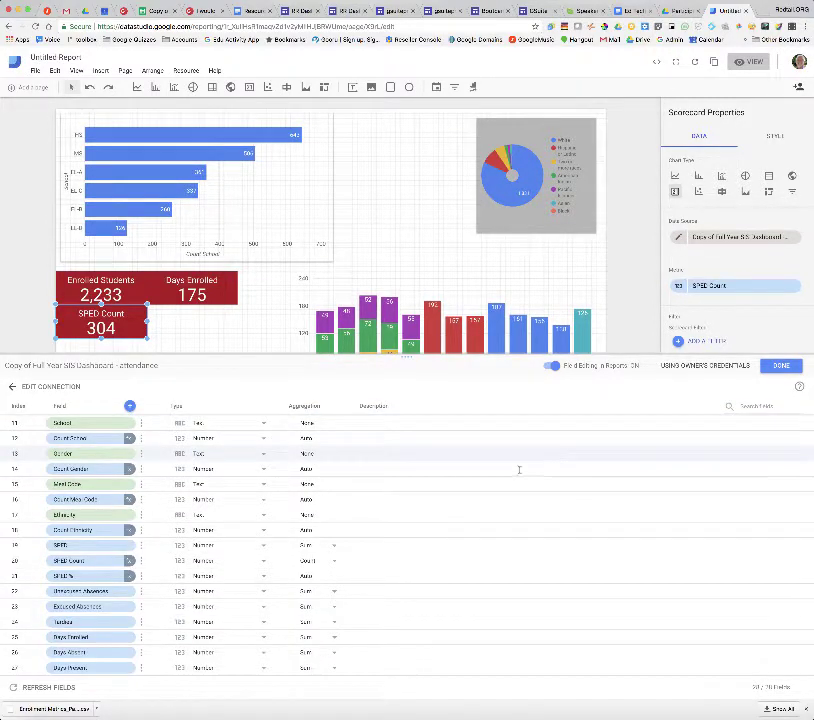
# - Set the SPED % field's type to Percent and finish editing the data source
pyautogui.click(262, 576)
pyautogui.moveTo(236, 599)
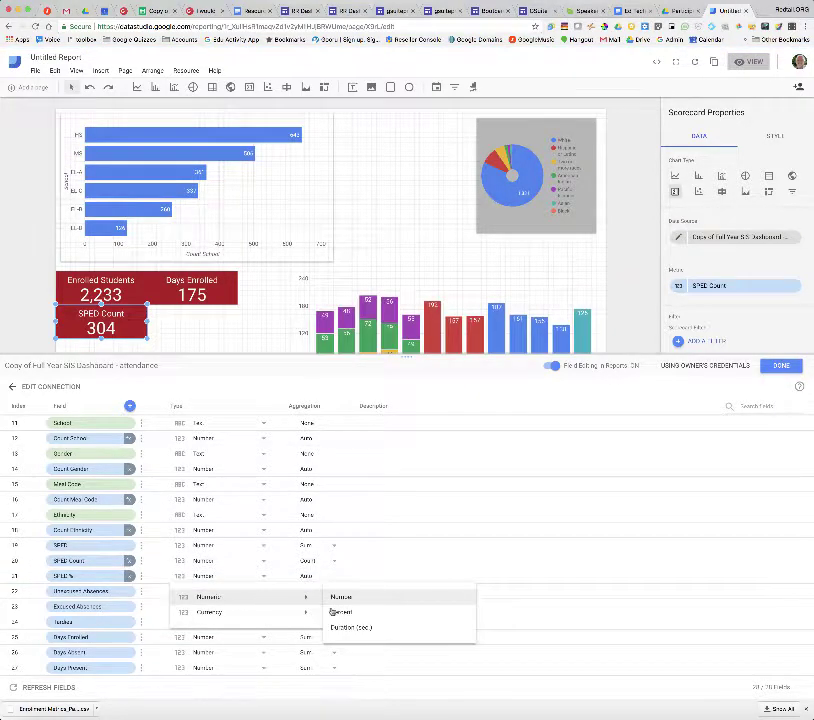
pyautogui.click(343, 614)
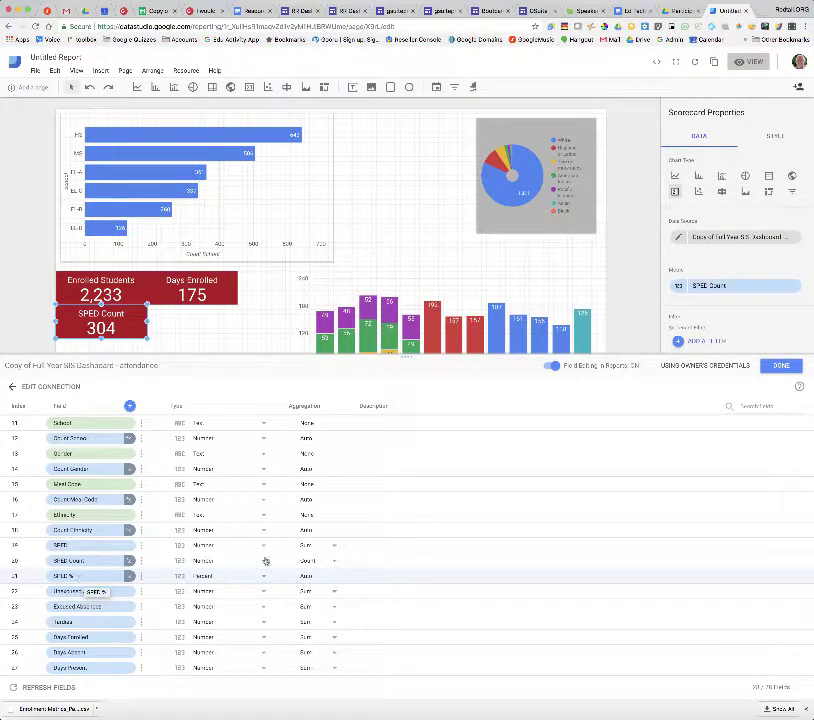
pyautogui.click(782, 366)
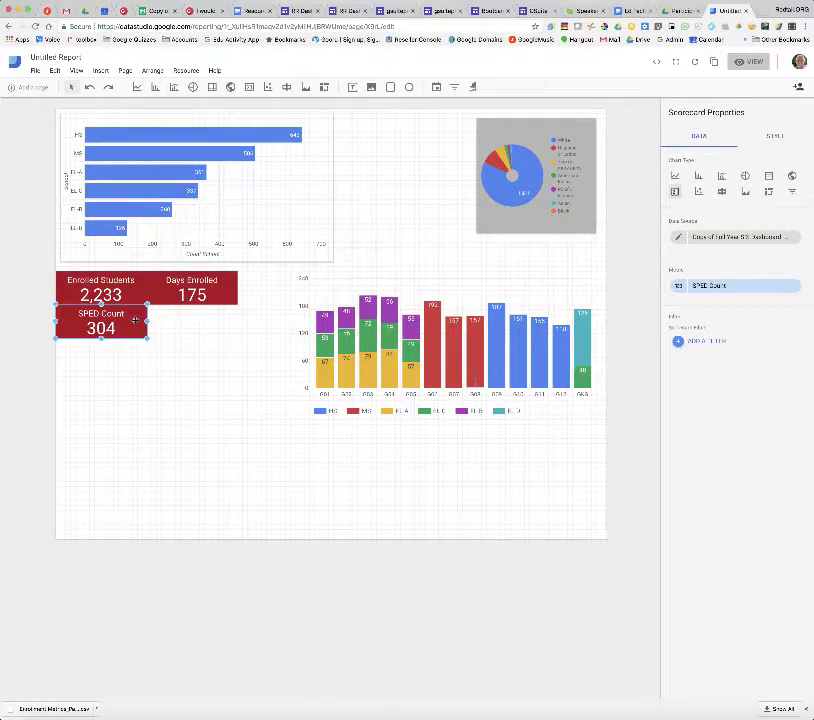
# - Duplicate the SPED Count scorecard and place the copy flush beneath the Days Enrolled scorecard
pyautogui.hotkey('ctrl', 'd')
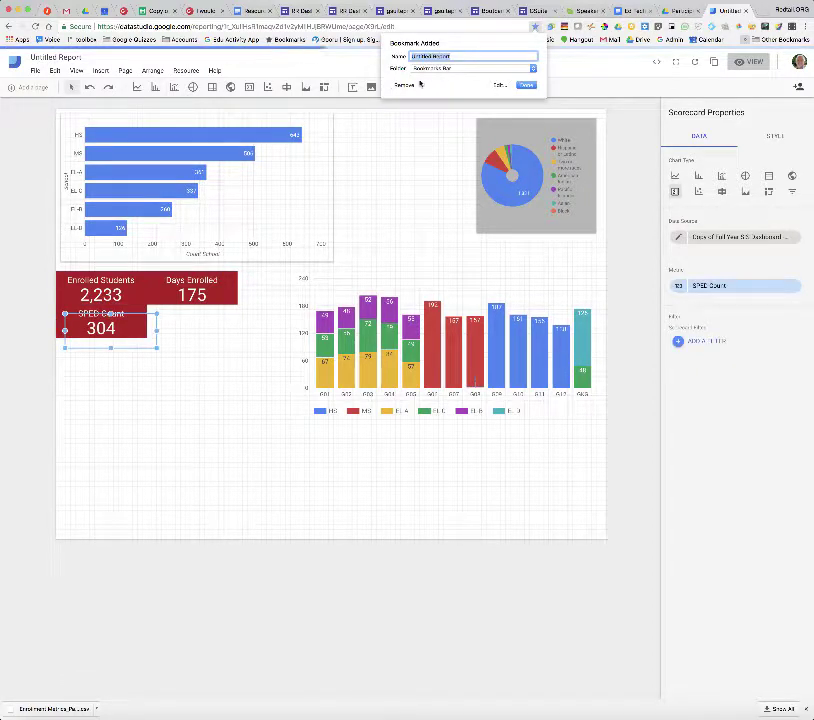
pyautogui.click(405, 85)
pyautogui.moveTo(127, 334); pyautogui.dragTo(206, 328)
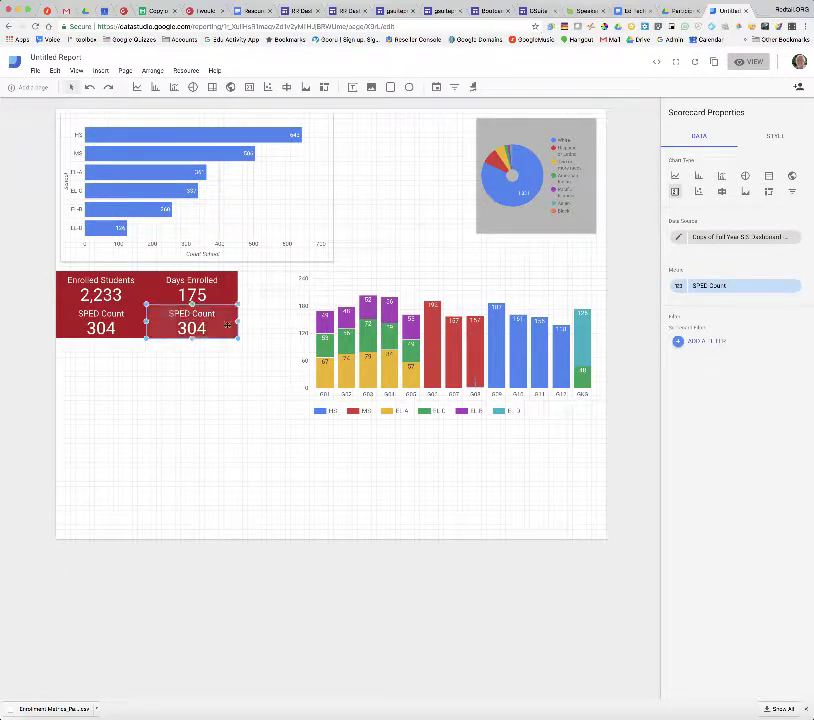
# - Set the metric of the scorecard below Days Enrolled to SPED % and deselect it
pyautogui.click(718, 286)
pyautogui.click(718, 337)
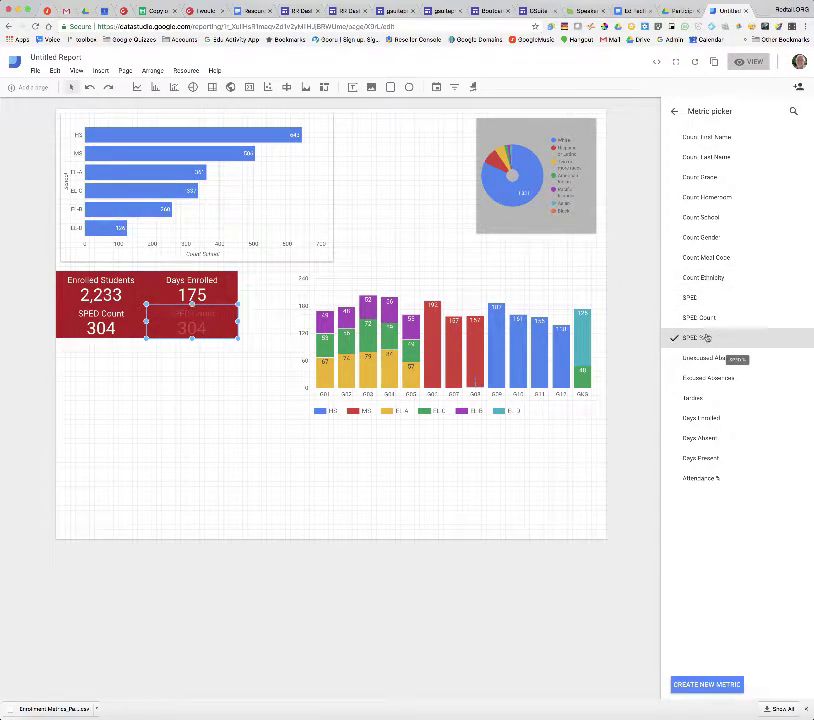
pyautogui.click(200, 409)
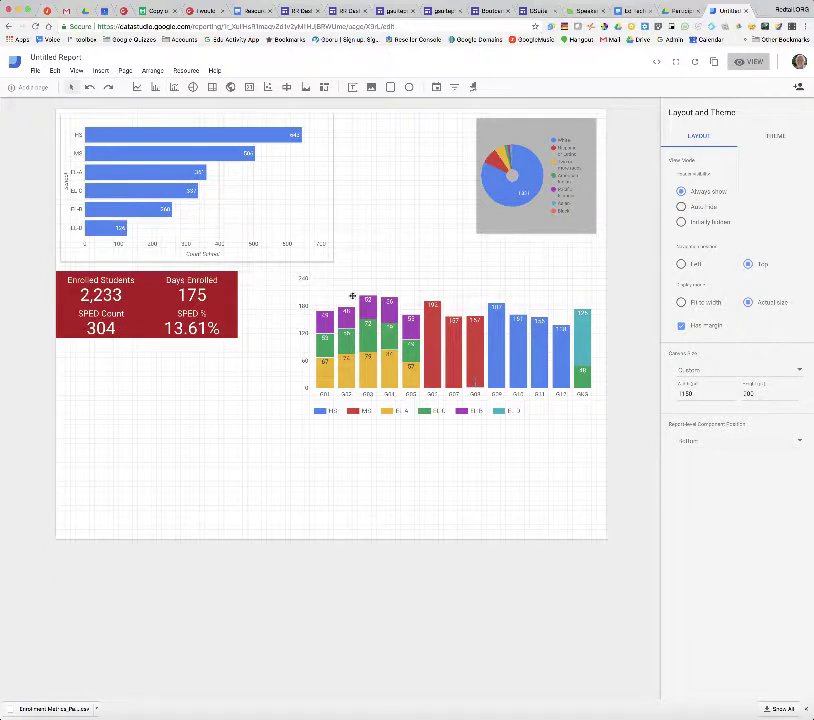
# - Set the Attendance % field's type to Percent in the SPED % scorecard's data source and finish editing
pyautogui.click(191, 320)
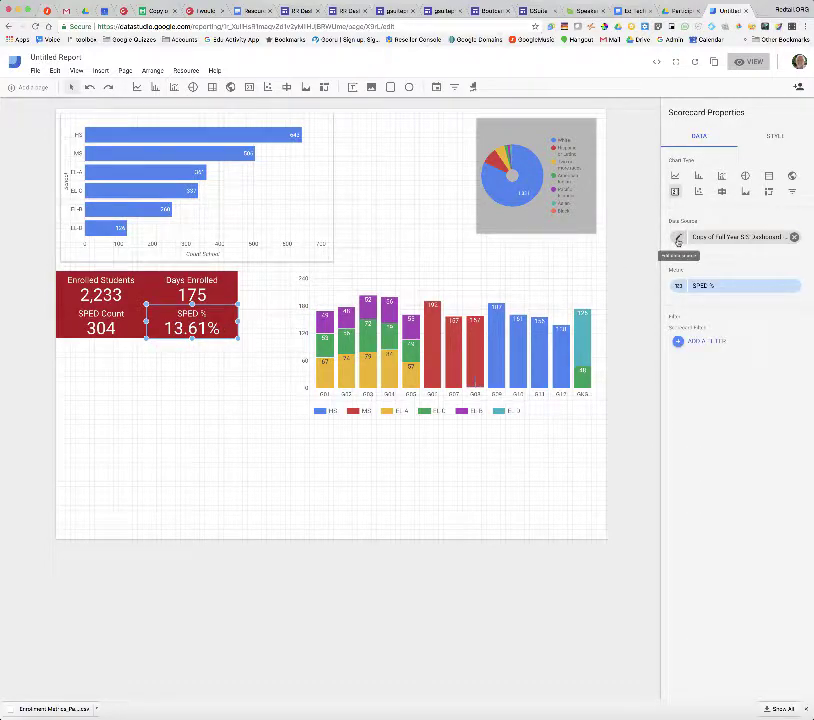
pyautogui.click(678, 237)
pyautogui.scroll(-5, 288, 505)
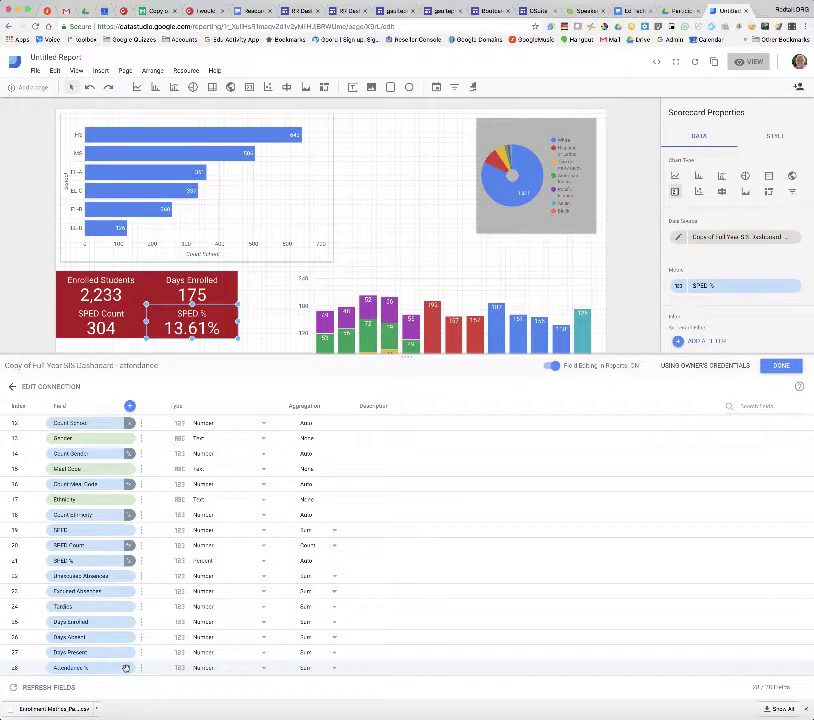
pyautogui.click(263, 668)
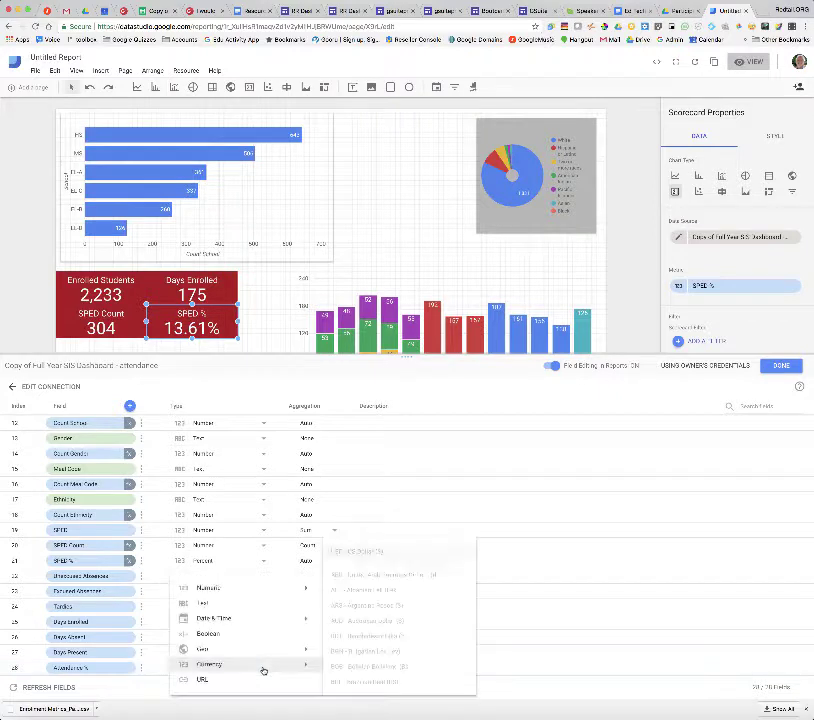
pyautogui.moveTo(264, 586)
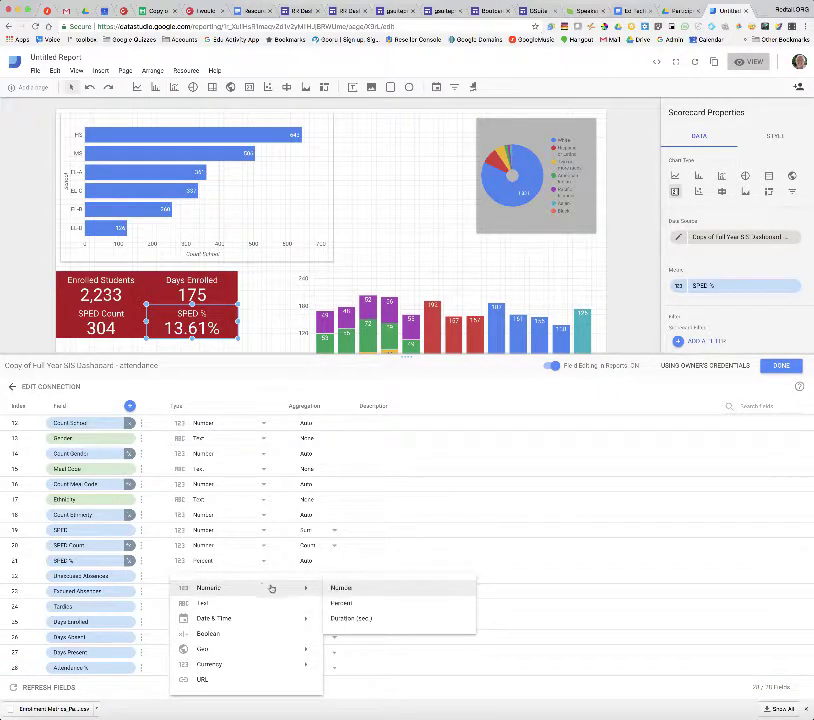
pyautogui.click(341, 603)
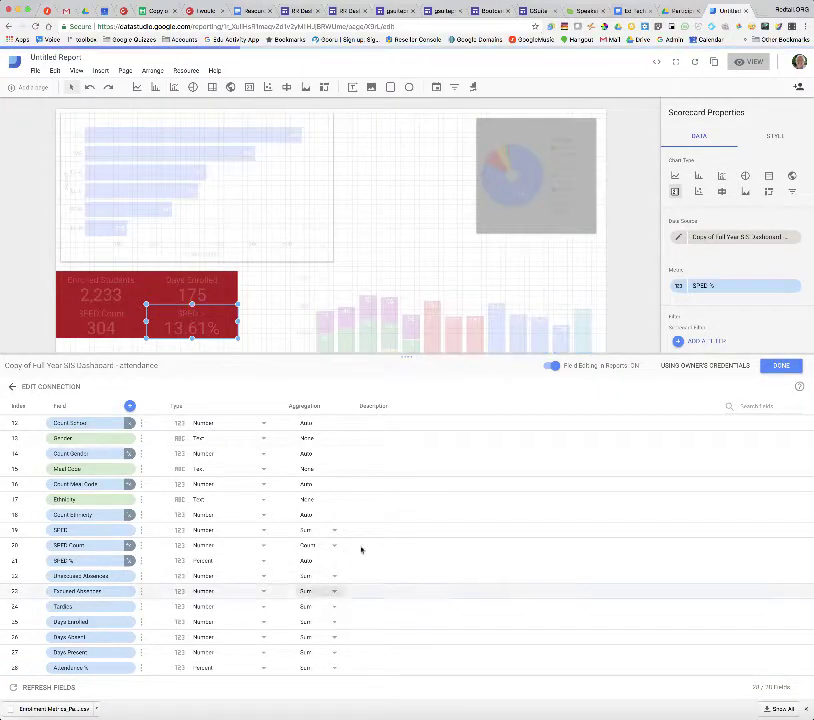
pyautogui.click(778, 366)
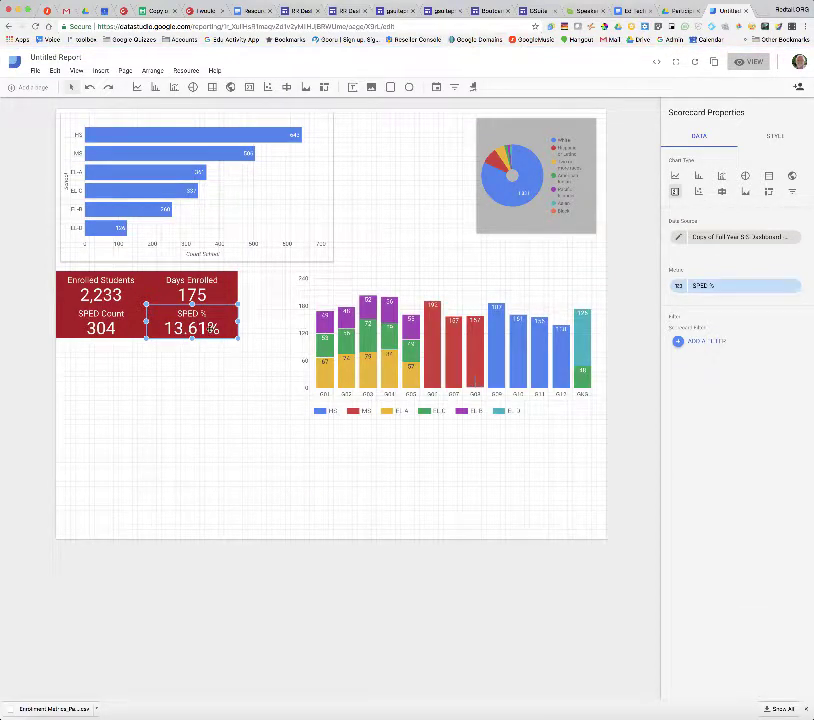
# - Place a duplicate of the SPED % scorecard flush beneath SPED Count and set its metric to Attendance %
pyautogui.press('super+d')
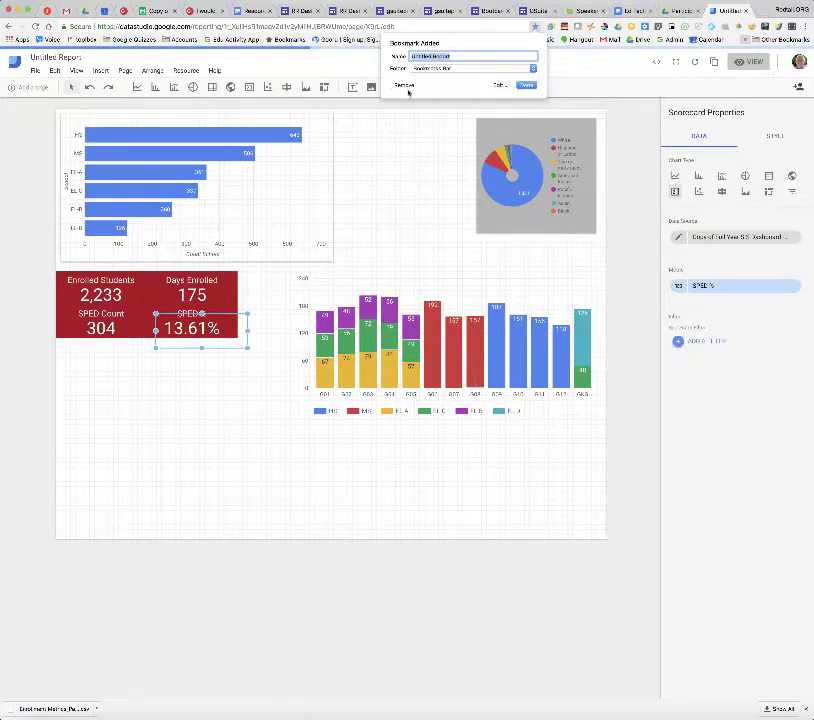
pyautogui.click(402, 83)
pyautogui.moveTo(226, 331); pyautogui.dragTo(126, 356)
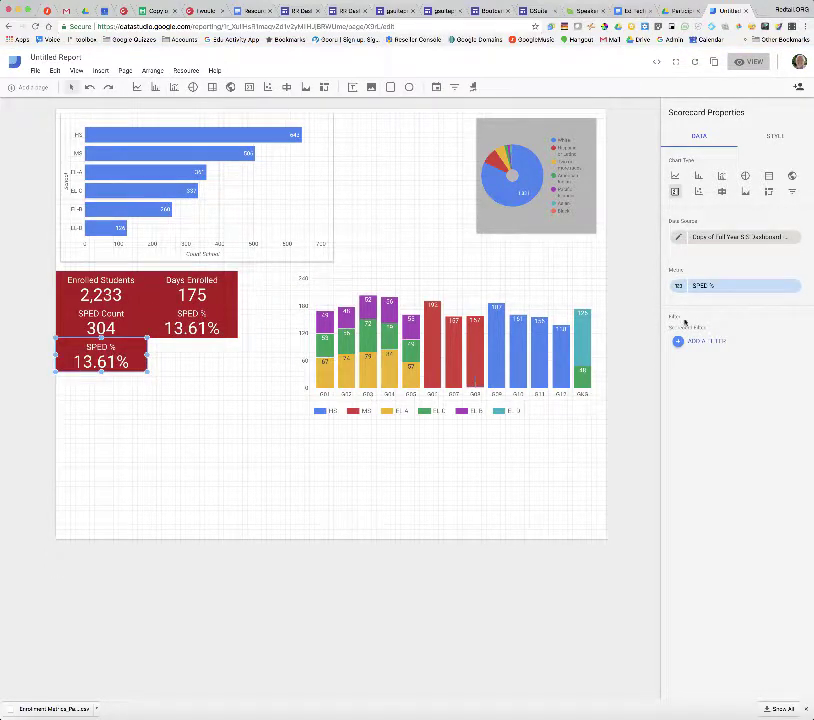
pyautogui.click(740, 286)
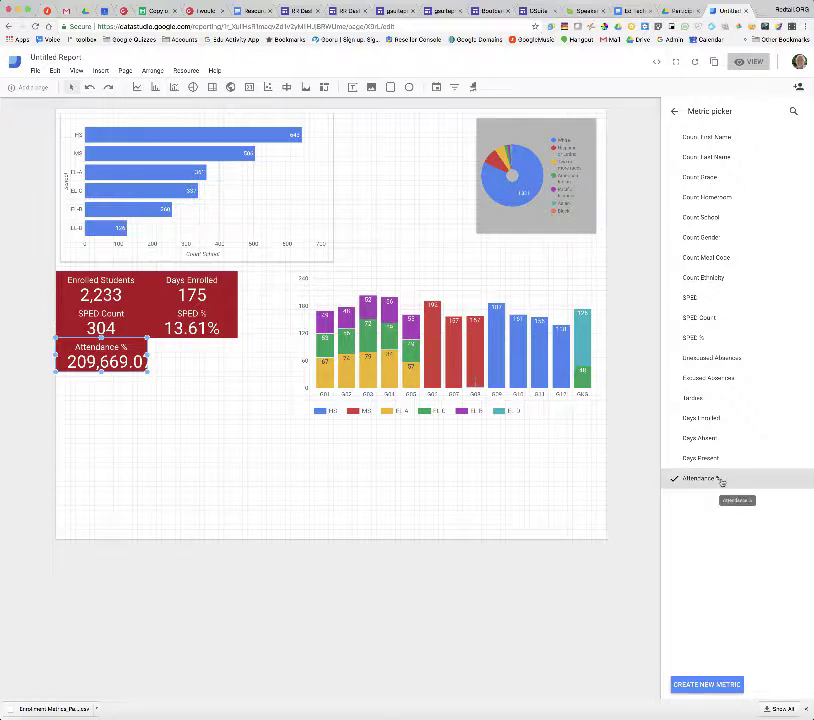
# - Set the Attendance % field's aggregation to Average in the scorecard's data source and finish editing
pyautogui.click(676, 113)
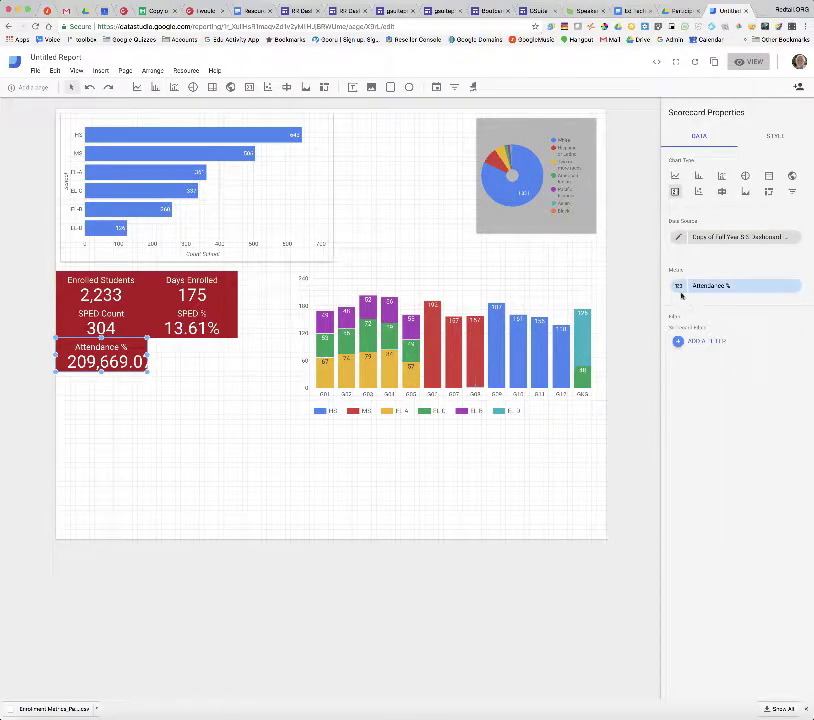
pyautogui.click(679, 237)
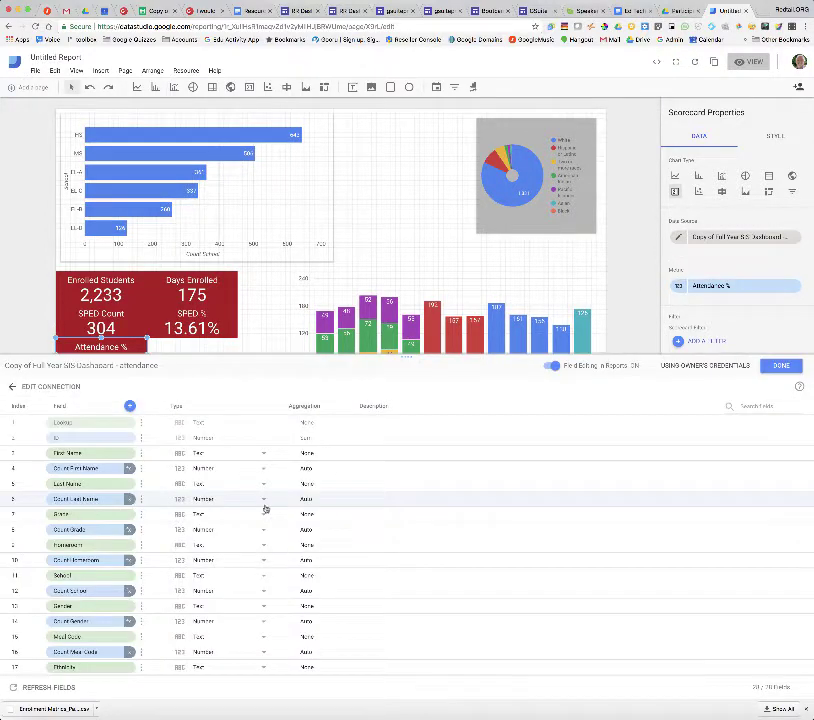
pyautogui.scroll(-5, 145, 636)
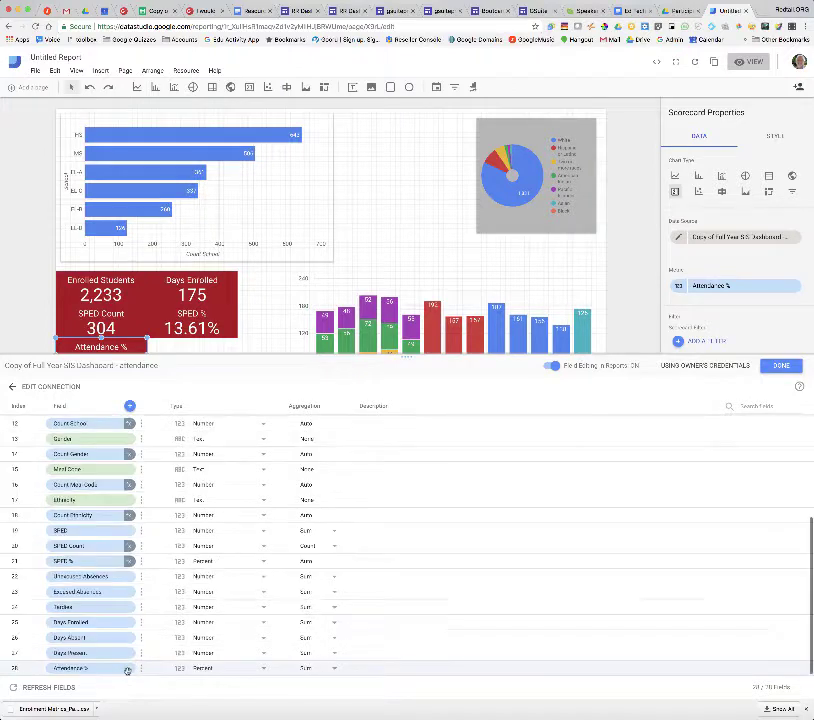
pyautogui.click(336, 670)
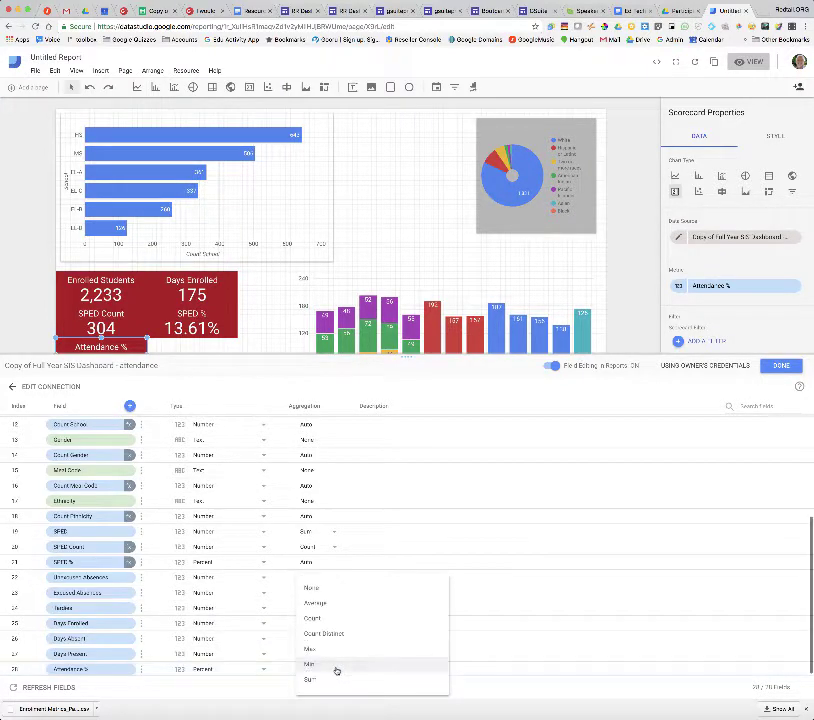
pyautogui.click(330, 604)
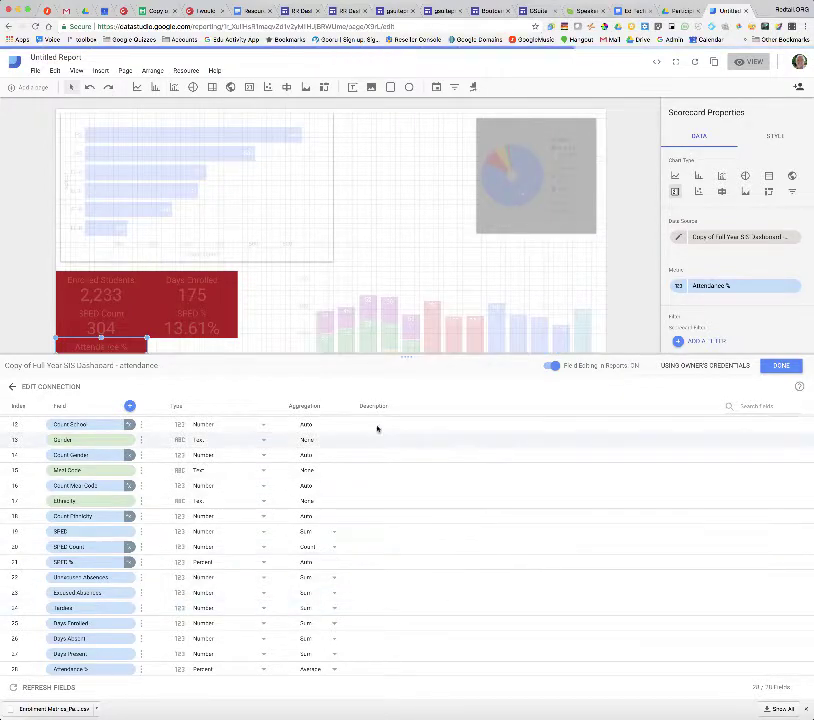
pyautogui.click(781, 365)
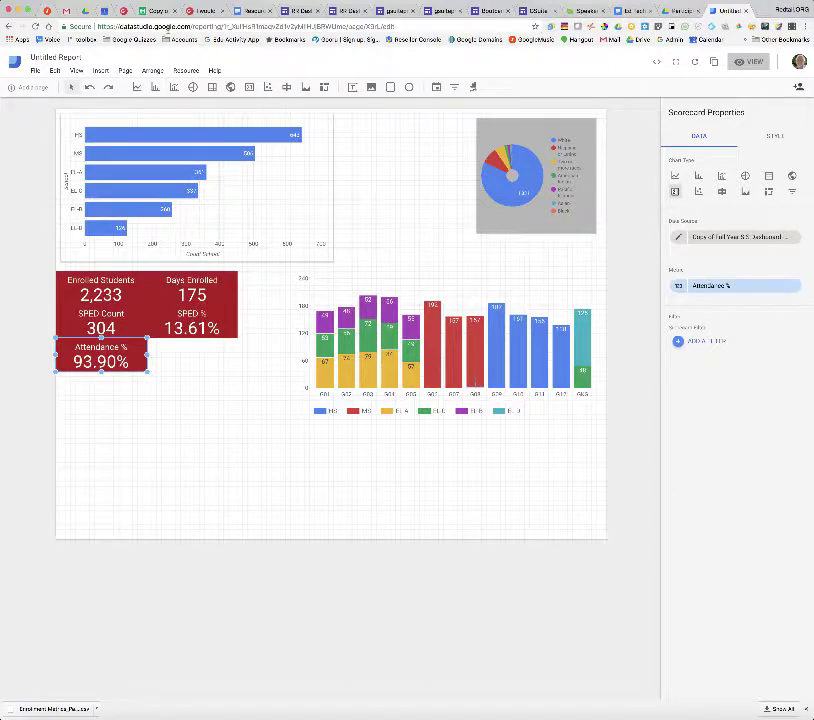
# - Examine the Attendance % column and its formula on the spreadsheet's attendance sheet, and return to the Data Studio report
pyautogui.click(160, 11)
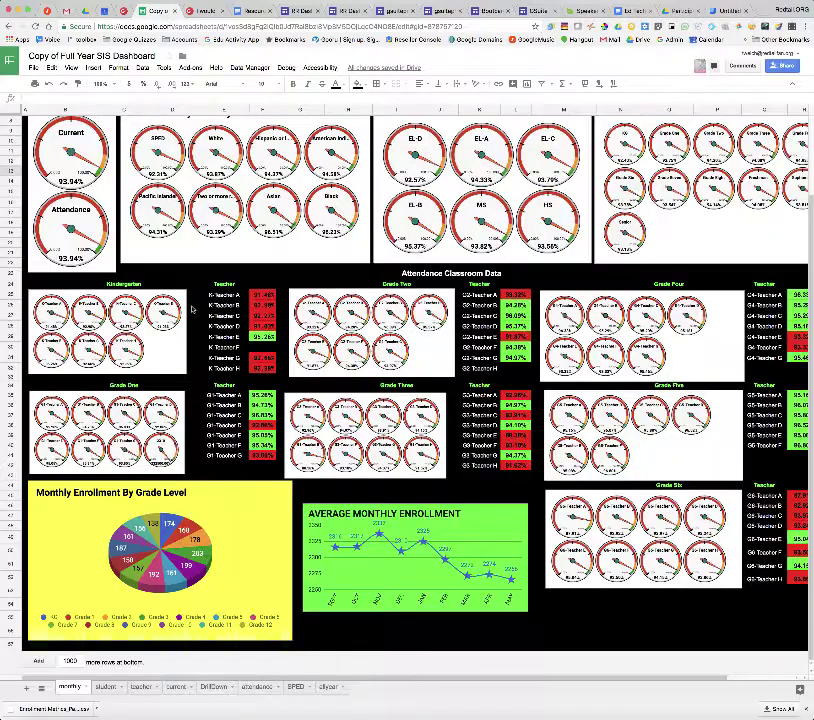
pyautogui.click(257, 687)
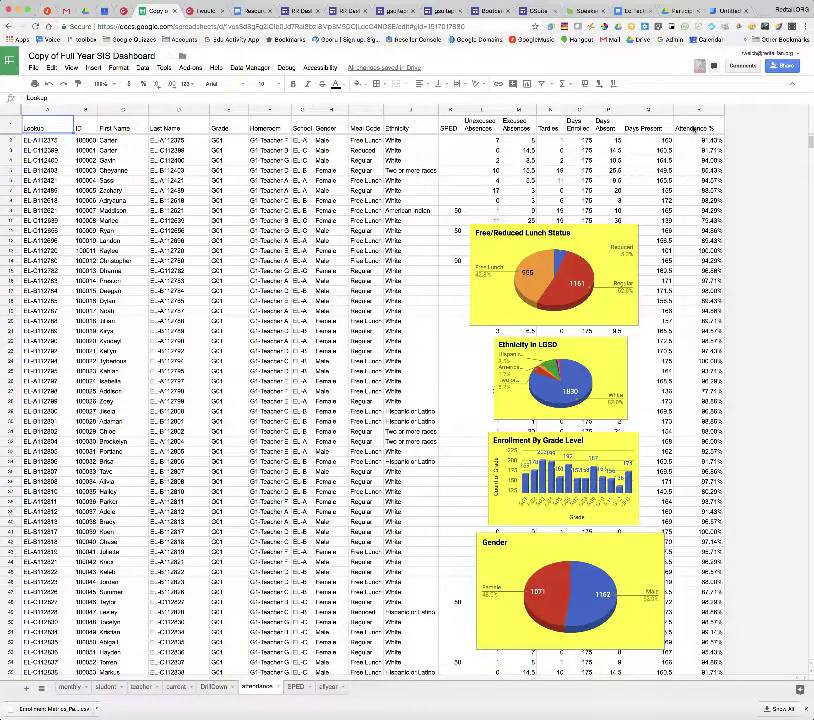
pyautogui.click(693, 129)
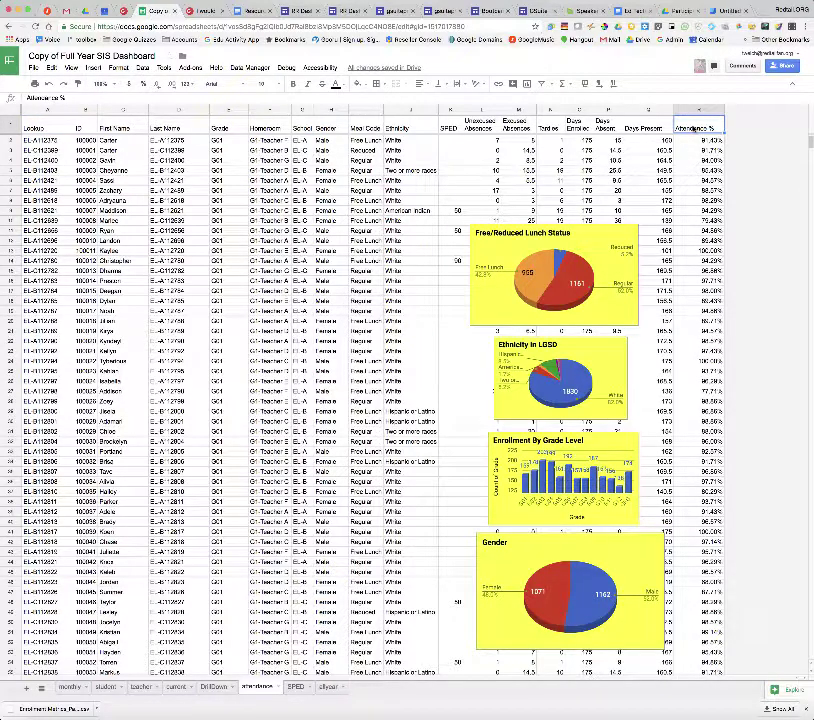
pyautogui.click(702, 141)
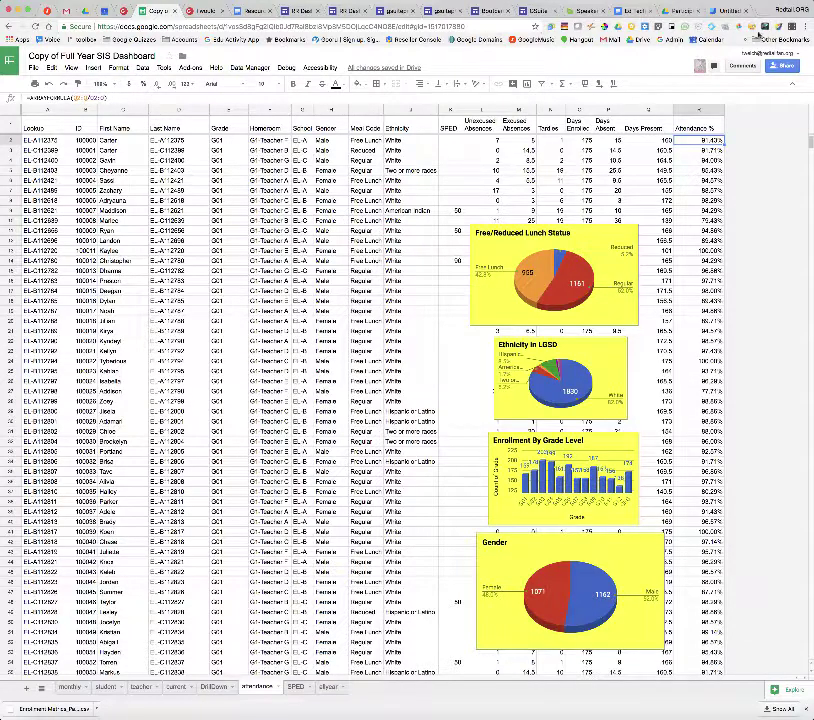
pyautogui.click(735, 12)
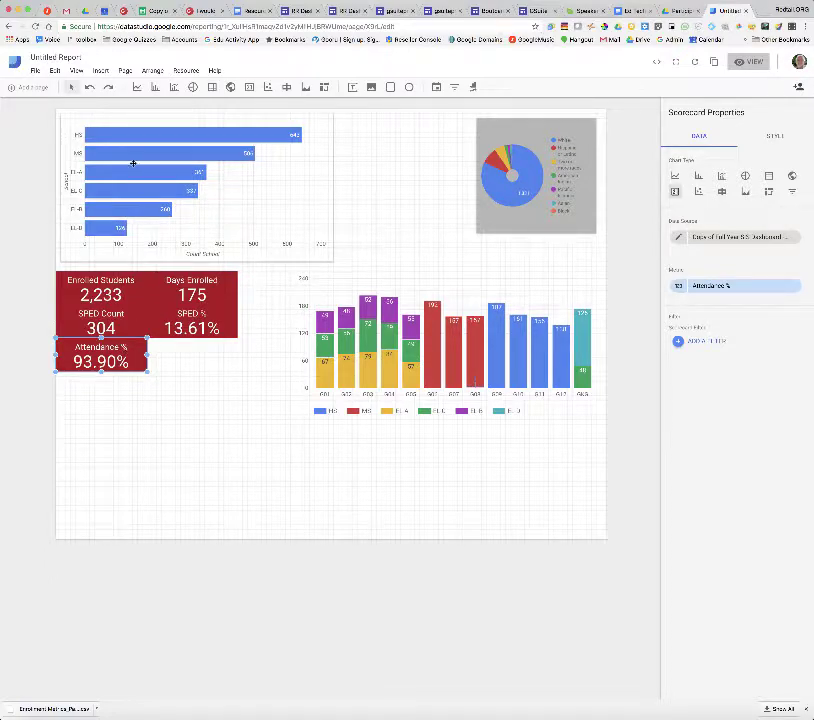
pyautogui.click(158, 12)
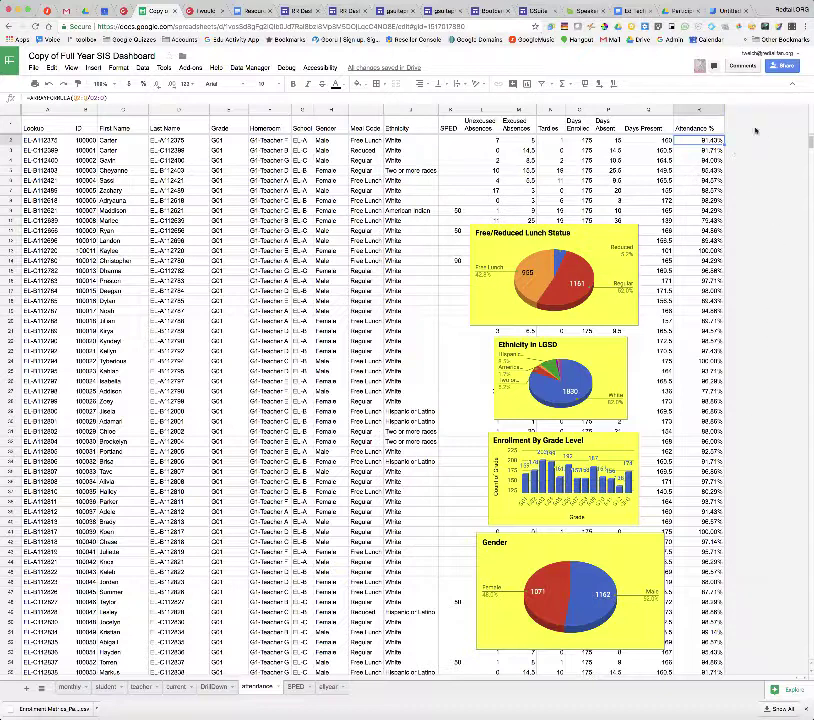
pyautogui.click(728, 11)
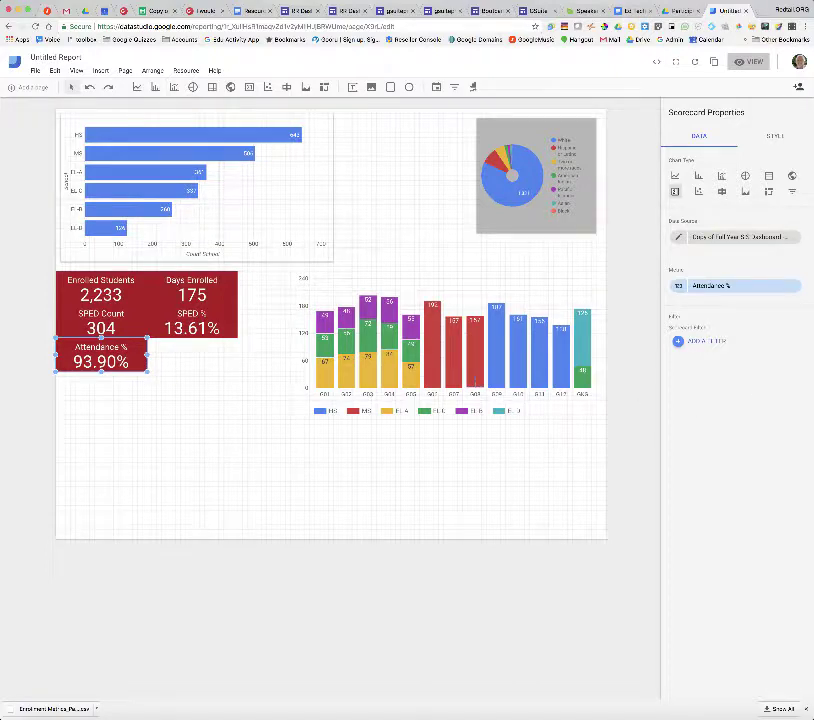
# - In the scorecard's data source, try to update the Calculated Attendance % field with the formula SUM(Days Present)/SUM(Days Enrolled)
pyautogui.click(678, 237)
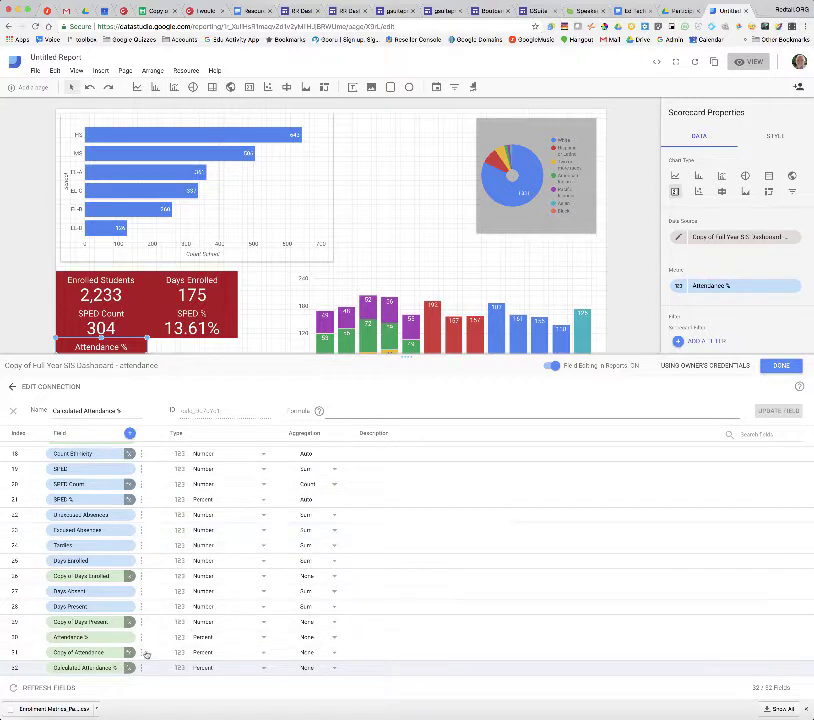
pyautogui.click(357, 412)
pyautogui.write('SU')
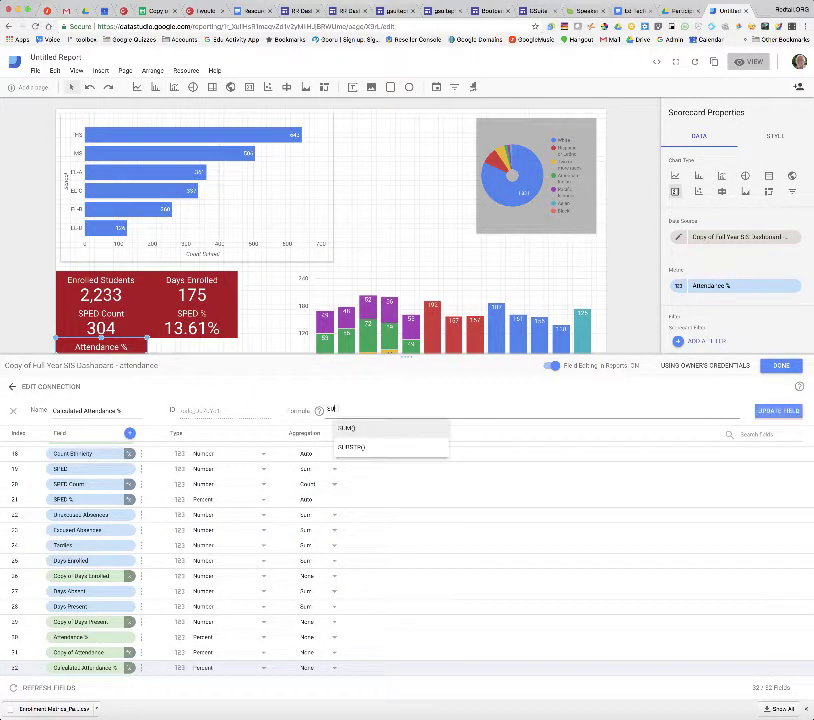
pyautogui.write('M(')
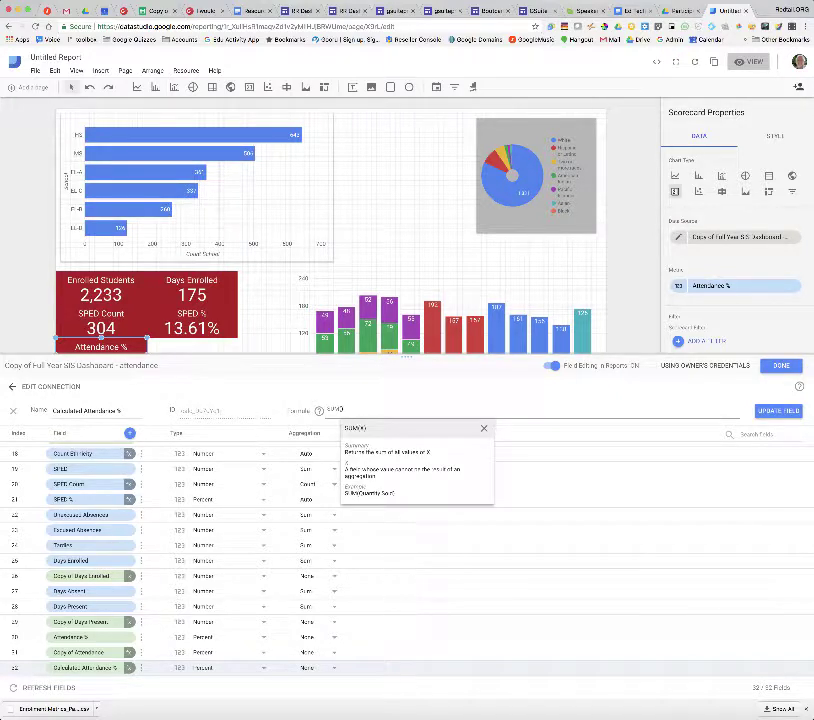
pyautogui.write('Days')
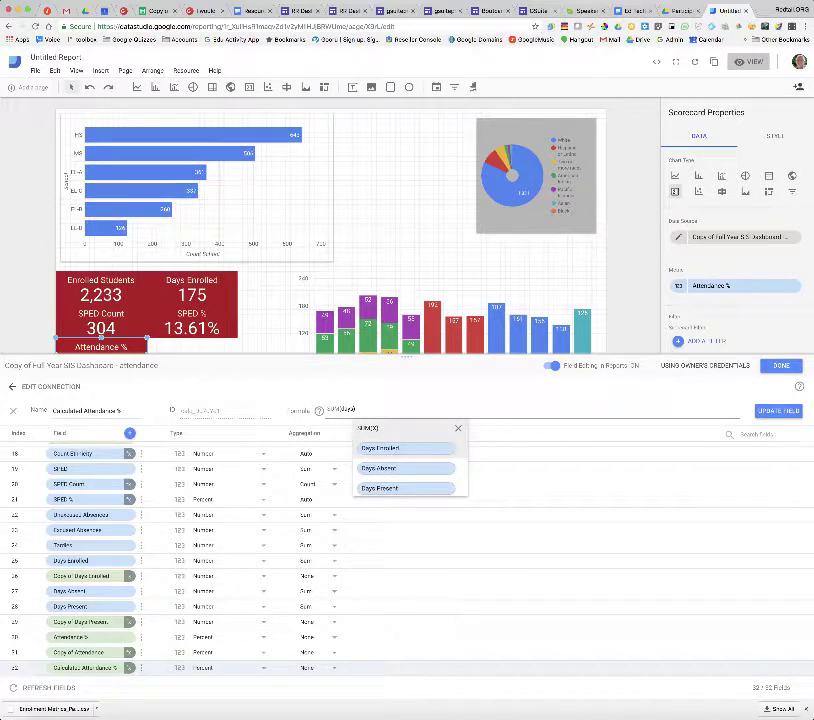
pyautogui.click(400, 488)
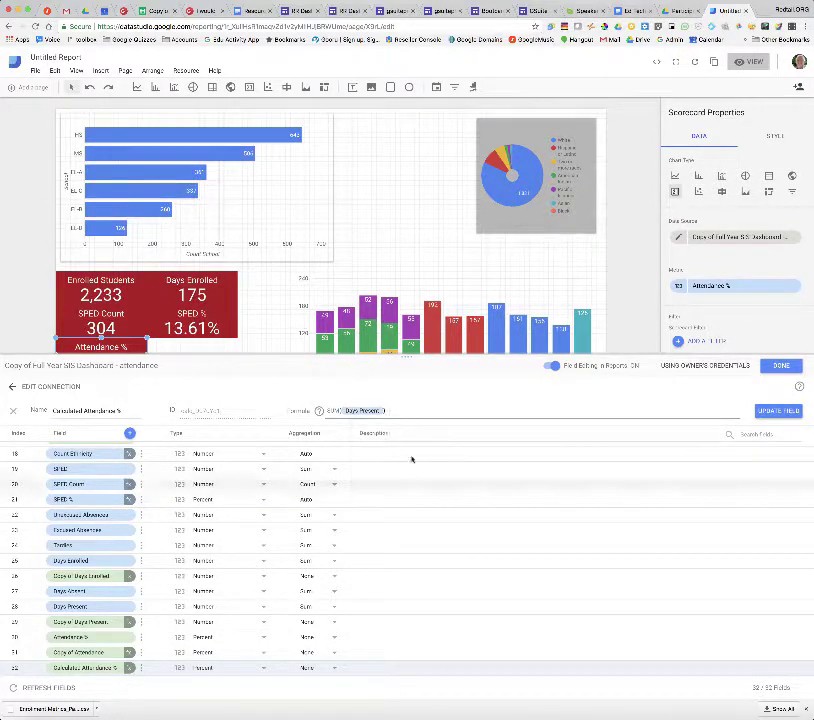
pyautogui.write('/')
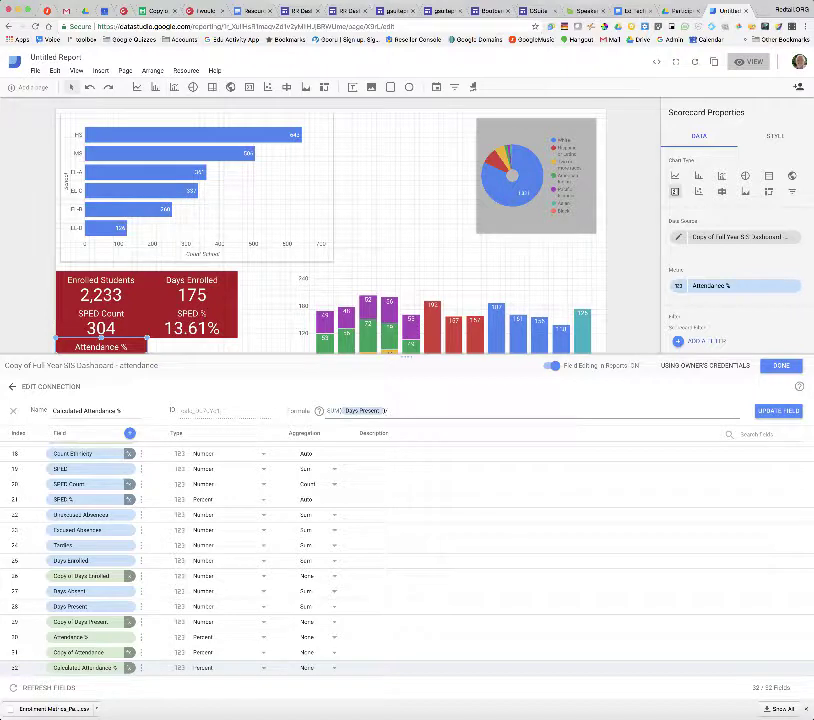
pyautogui.write('SUM')
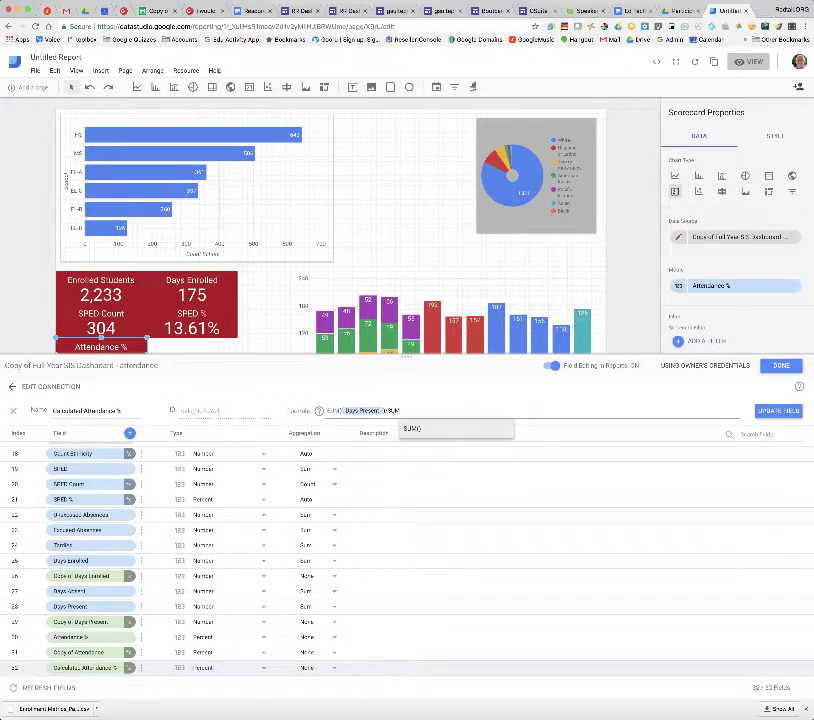
pyautogui.write('(')
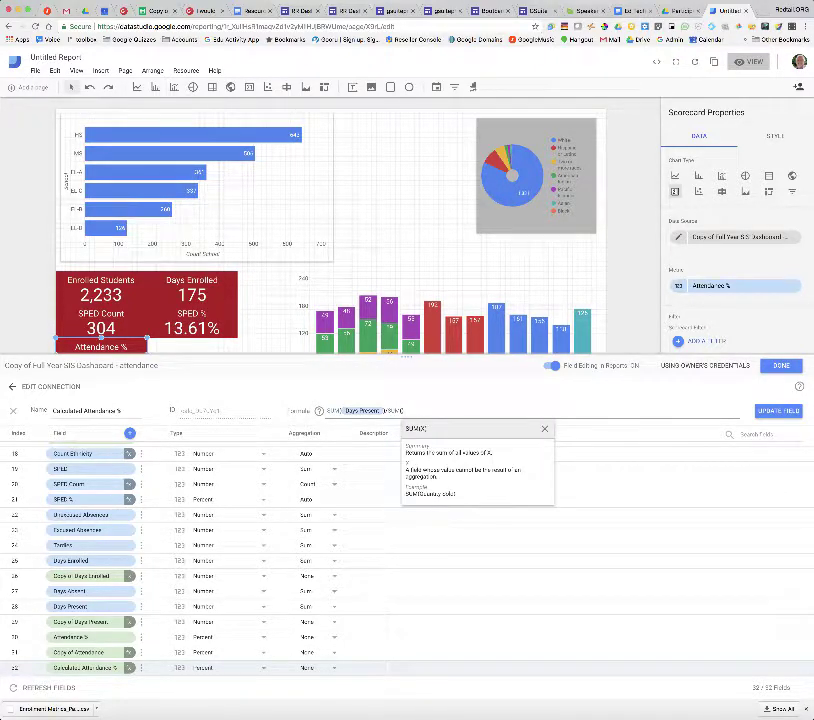
pyautogui.write('days')
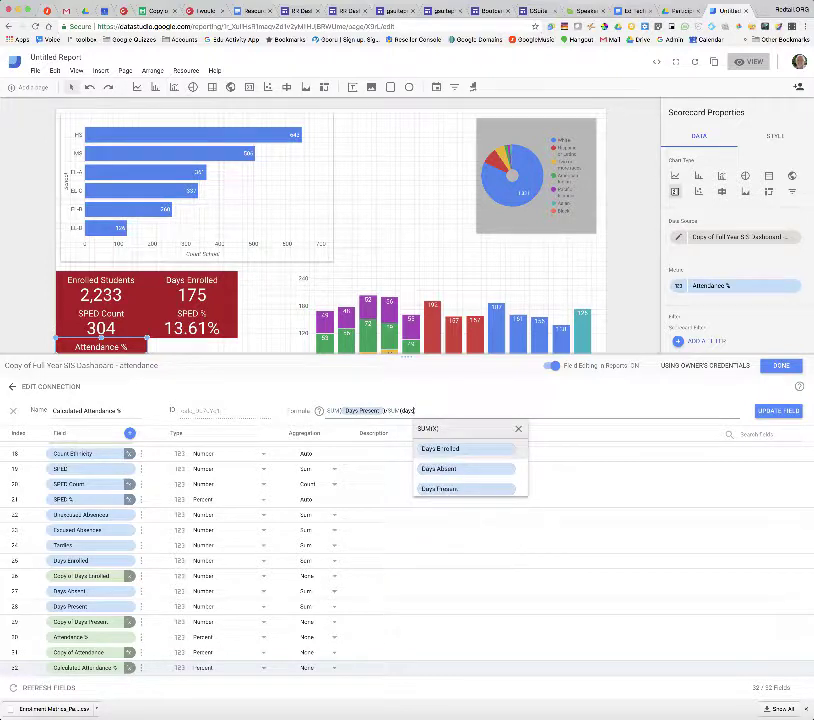
pyautogui.click(471, 451)
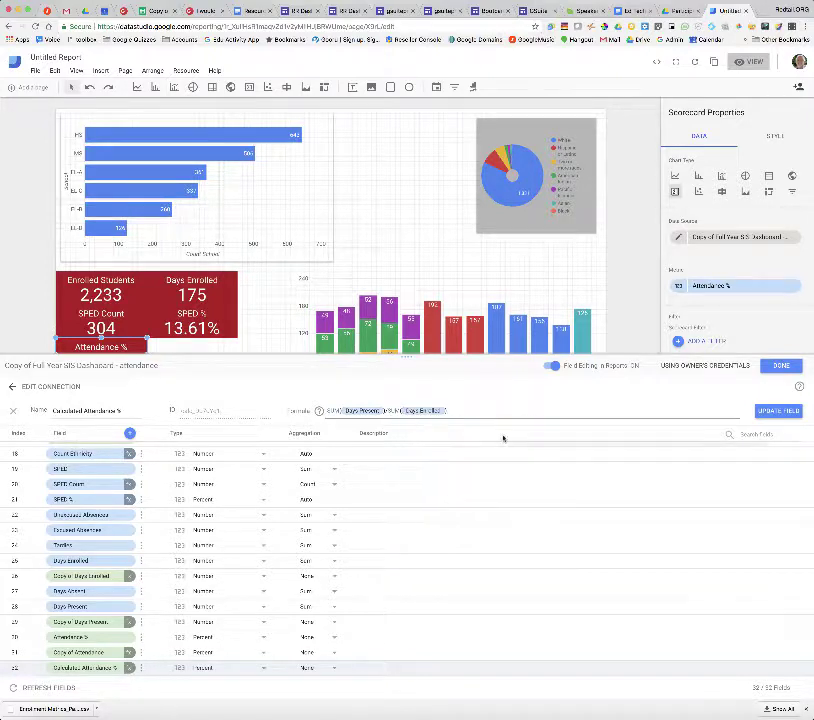
pyautogui.click(776, 412)
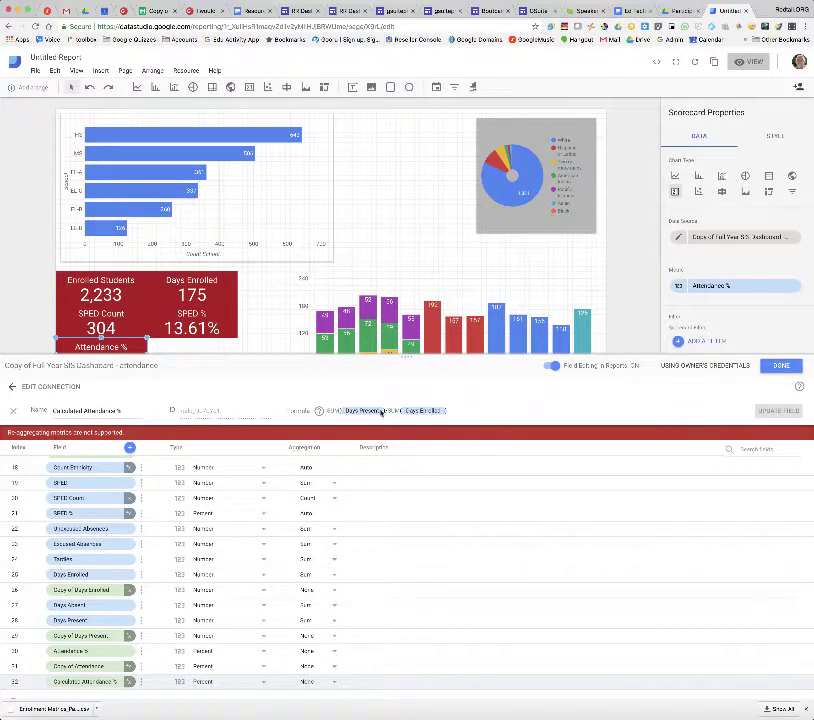
# - Change the Calculated Attendance % formula to SUM(Copy of Days Present)/SUM(Copy of Days Enrolled) and update the field
pyautogui.click(444, 411)
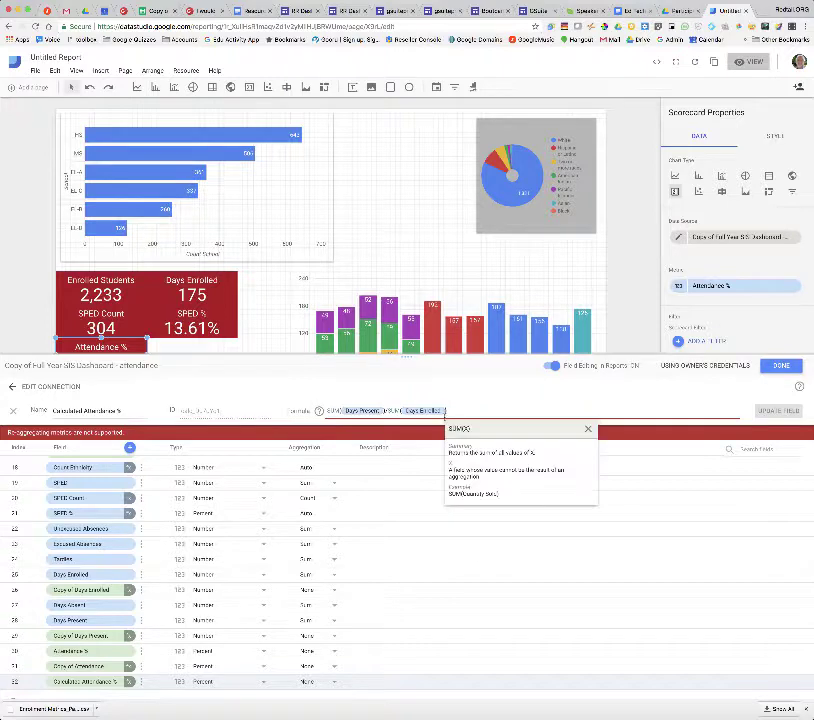
pyautogui.press('BackSpace')
pyautogui.press('BackSpace')
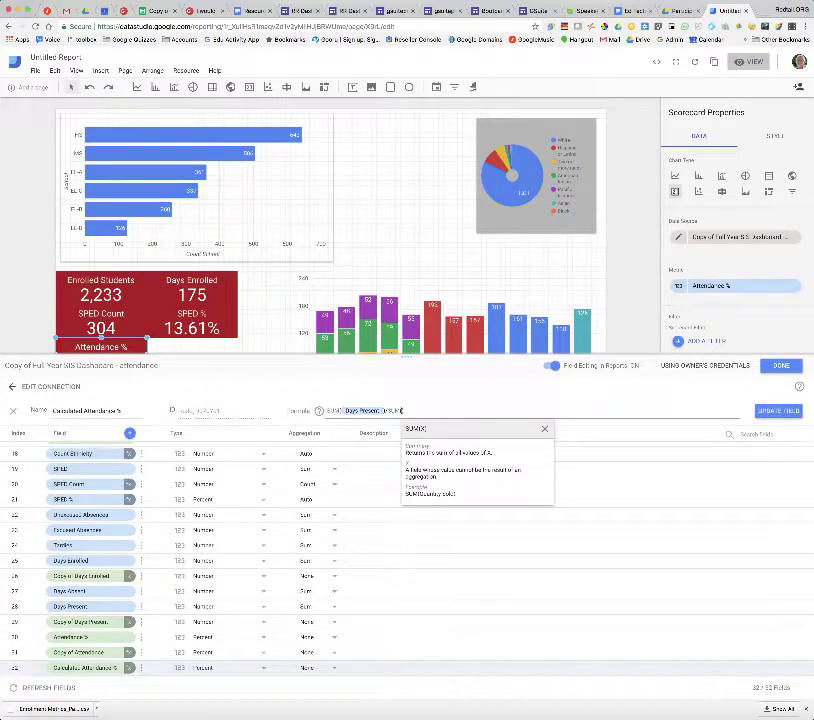
pyautogui.write('copy')
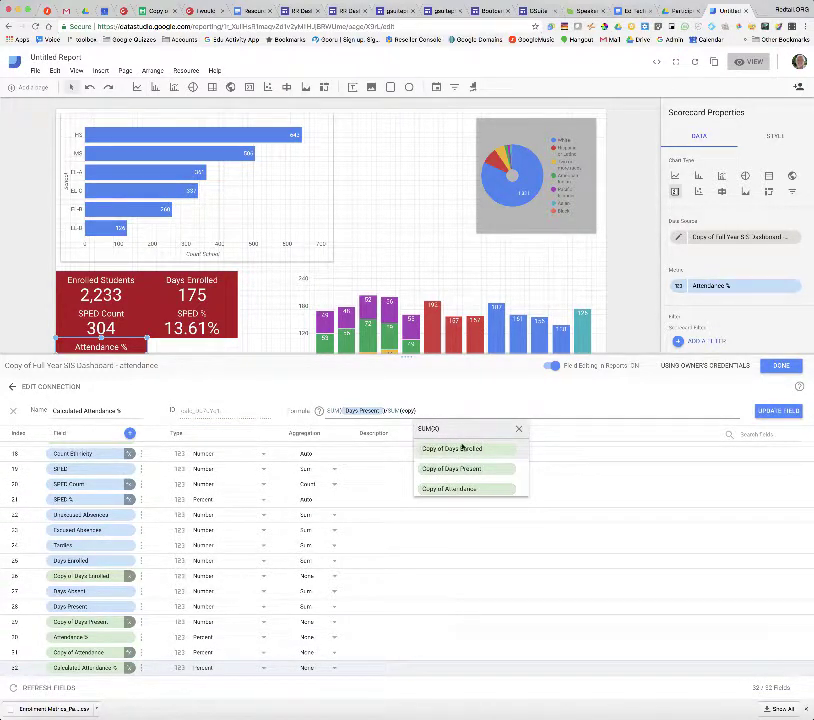
pyautogui.click(440, 448)
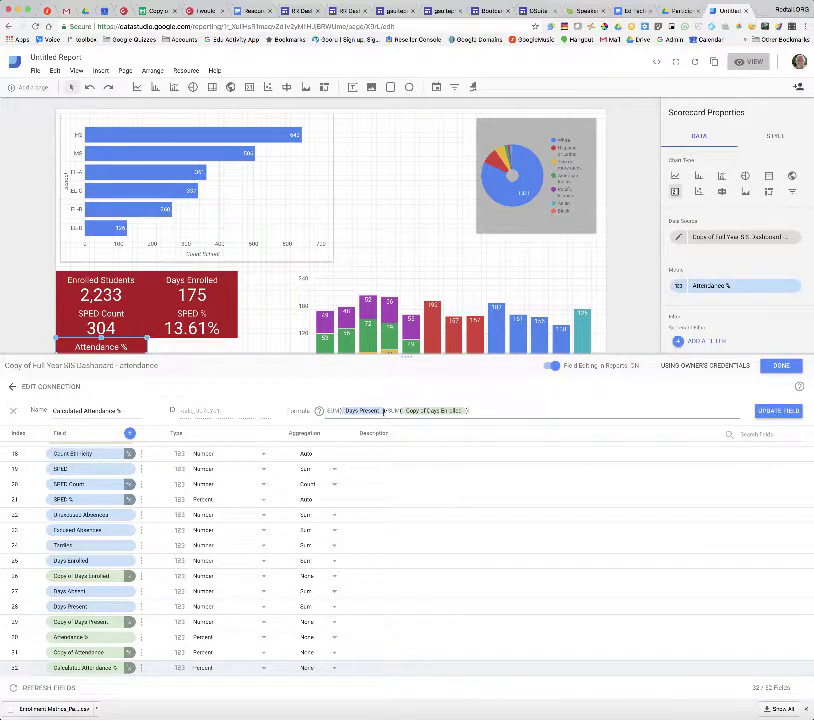
pyautogui.click(384, 410)
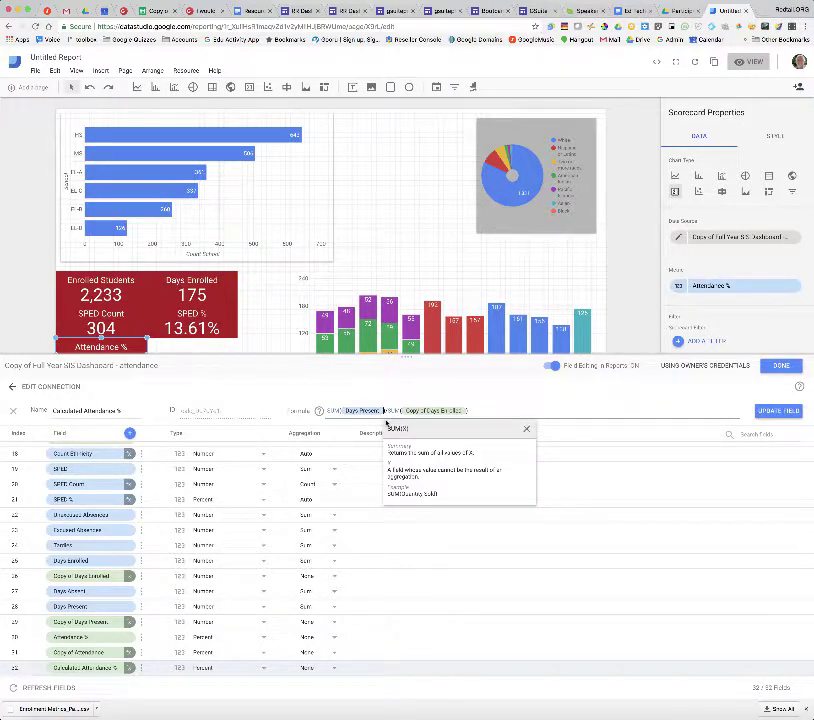
pyautogui.press('BackSpace')
pyautogui.write('copy')
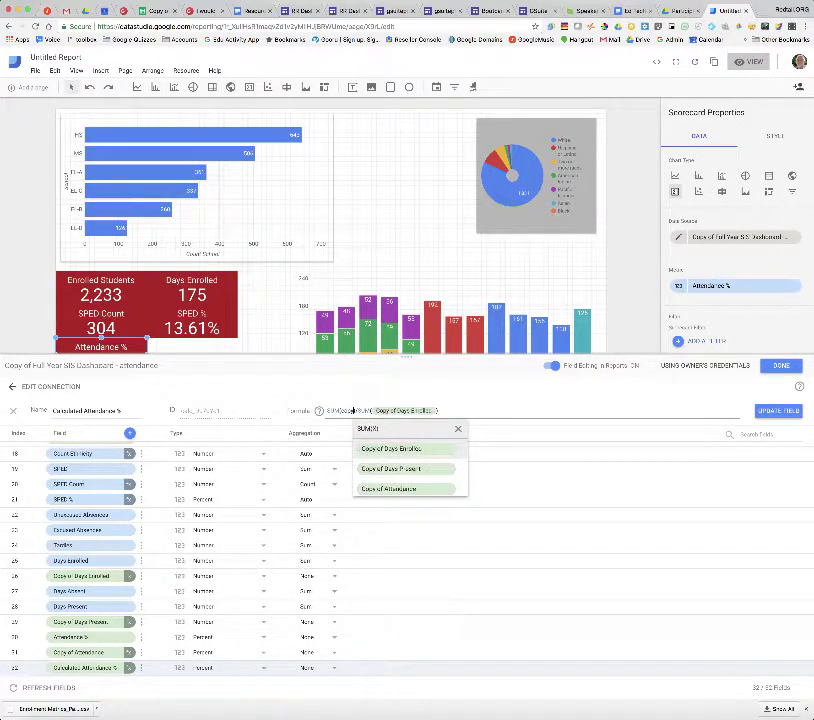
pyautogui.click(418, 469)
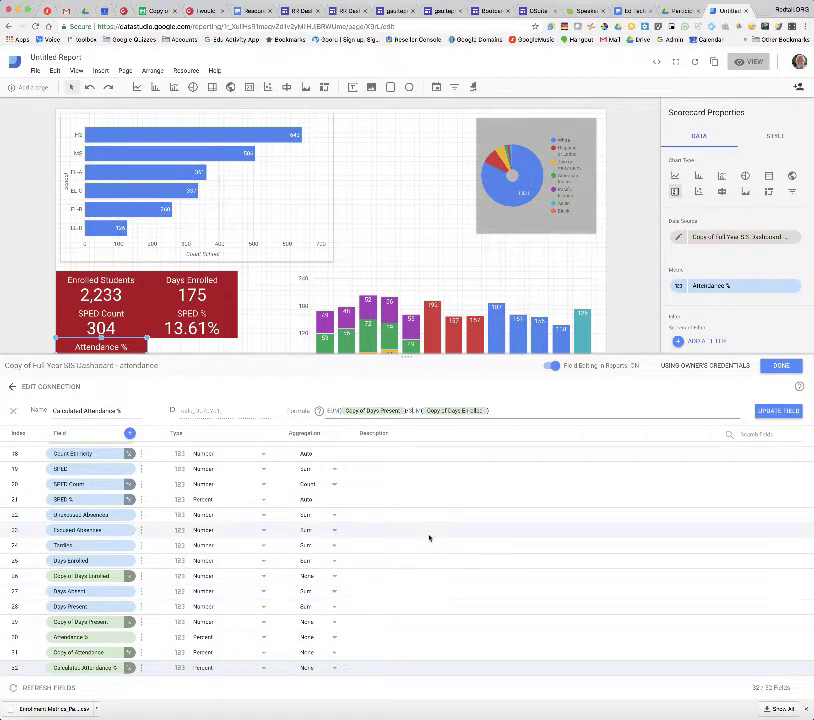
pyautogui.click(782, 411)
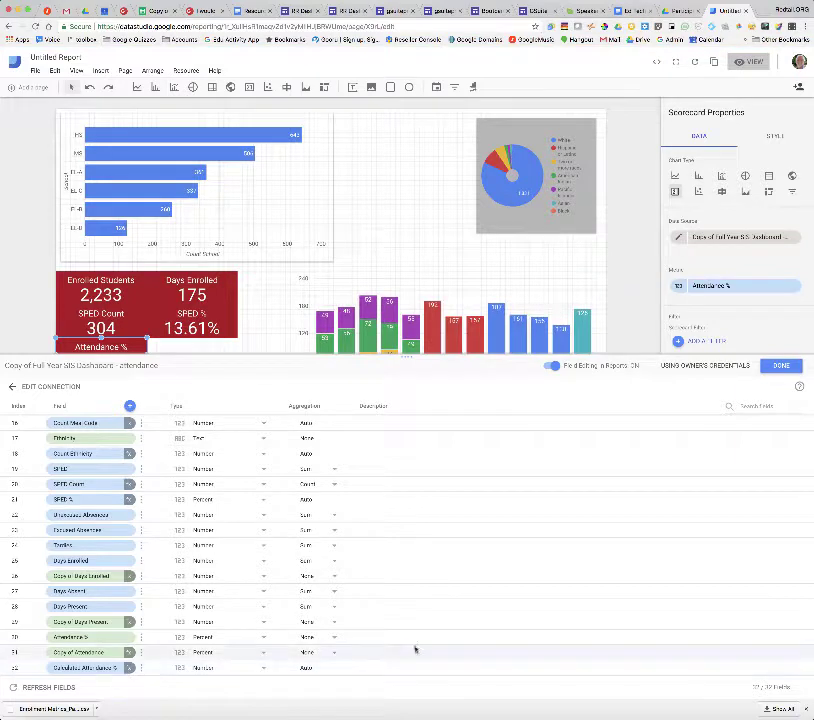
# - Set the Calculated Attendance % field's type to Percent and finish editing the data source
pyautogui.click(263, 668)
pyautogui.moveTo(263, 668)
pyautogui.click(334, 664)
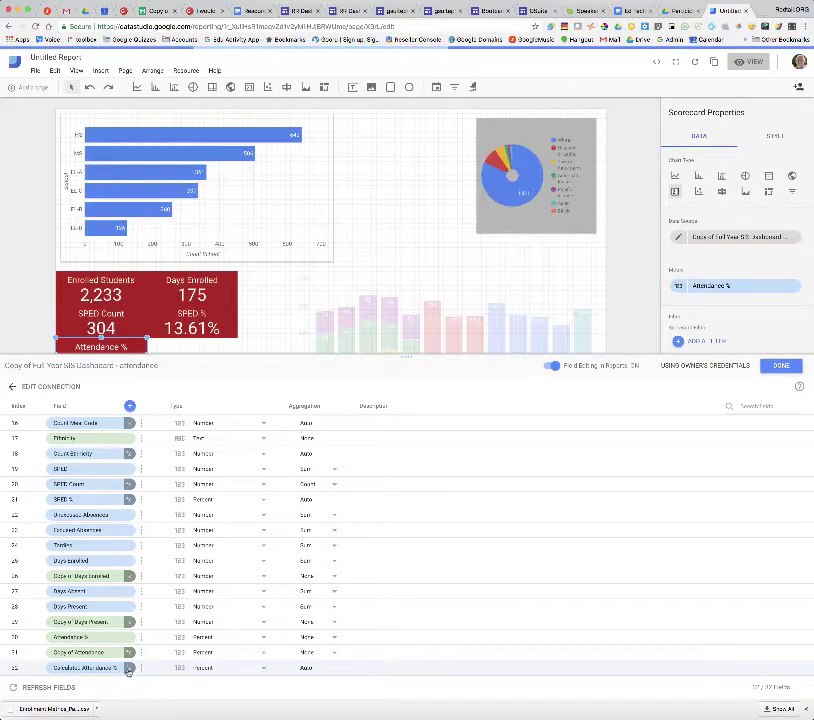
pyautogui.click(781, 365)
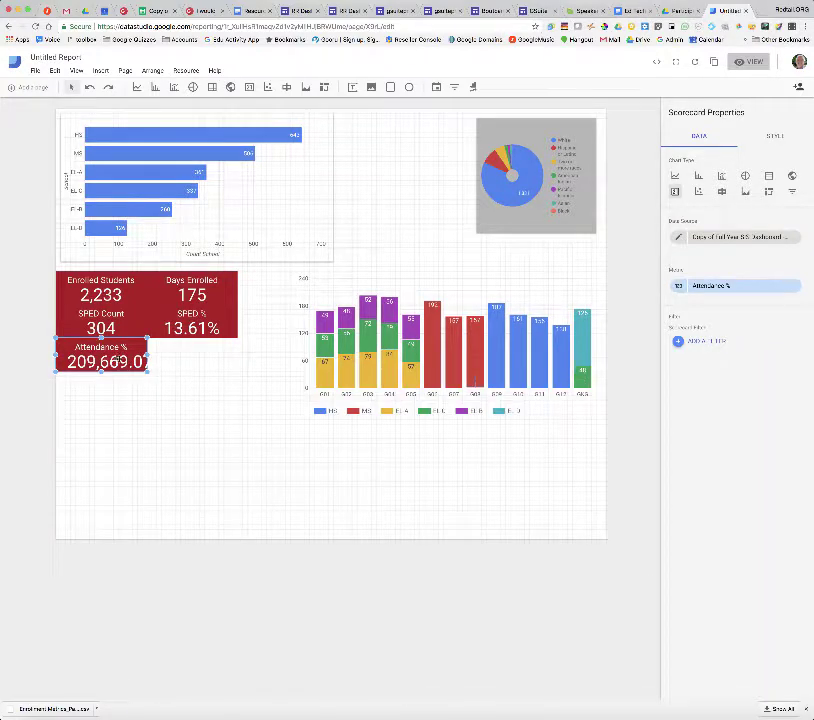
# - Switch the attendance scorecard's metric from Attendance % to Calculated Attendance %, comparing the two metrics on the scorecard
pyautogui.click(745, 286)
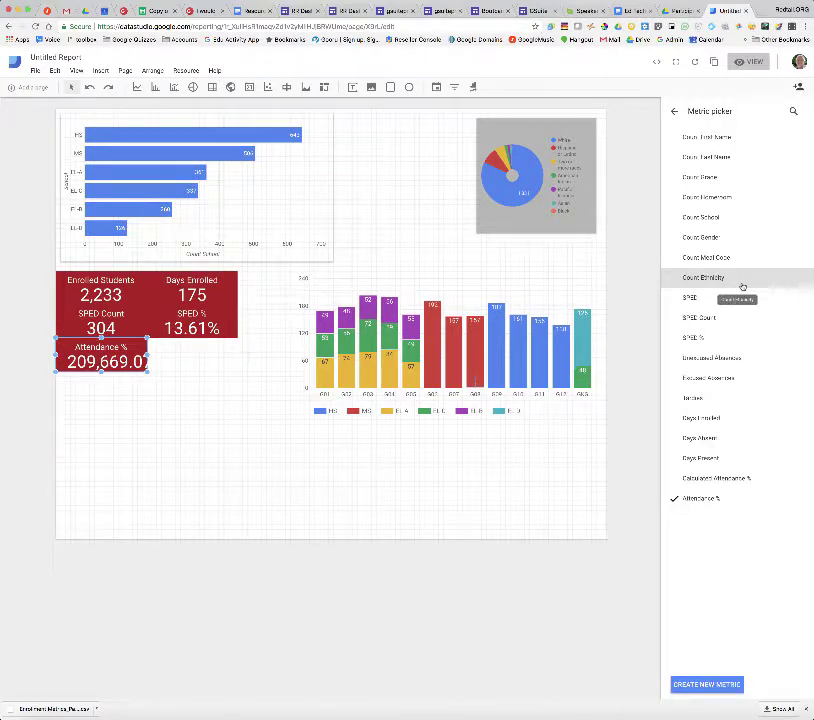
pyautogui.click(711, 478)
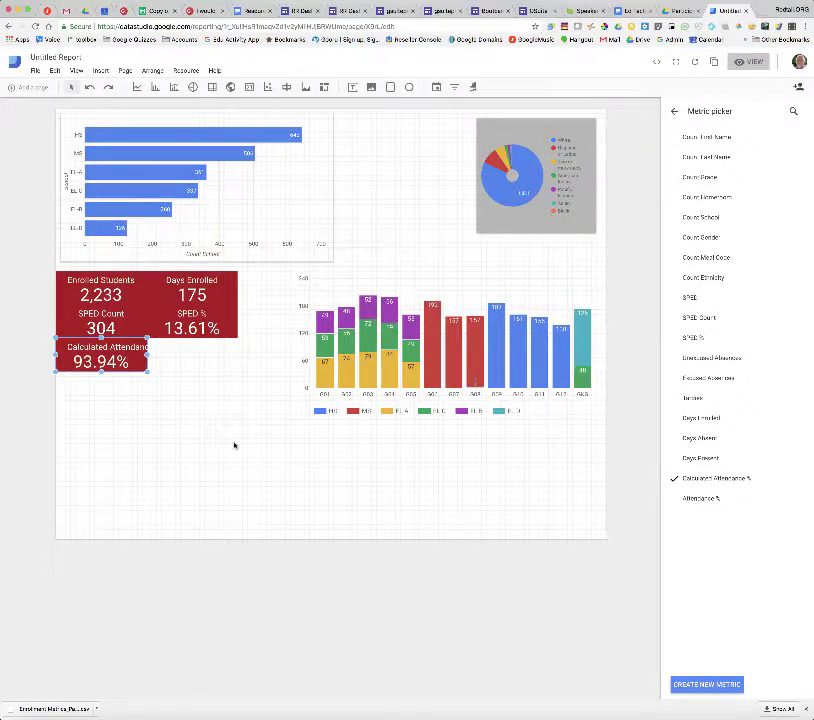
pyautogui.click(714, 499)
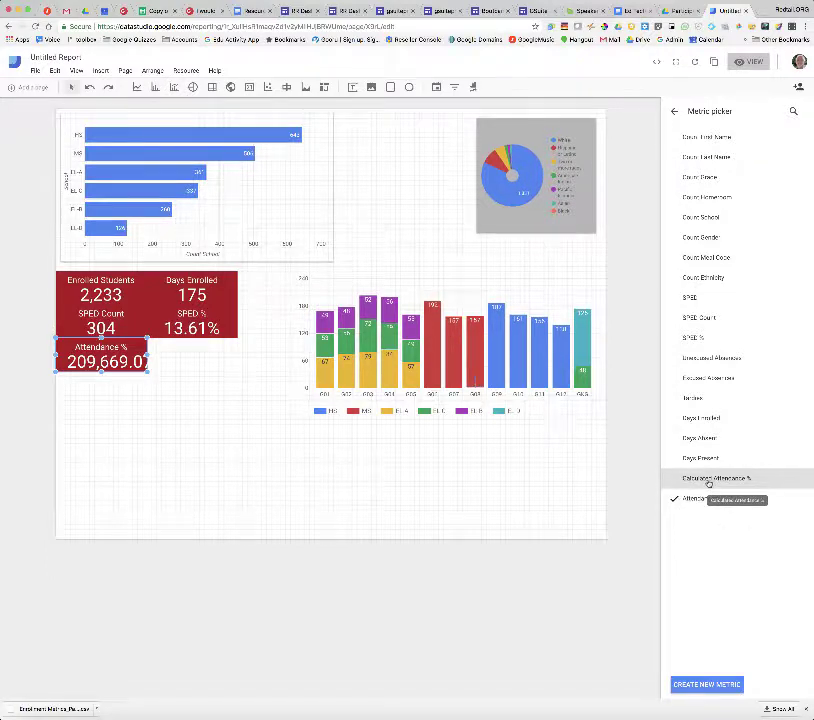
pyautogui.click(709, 481)
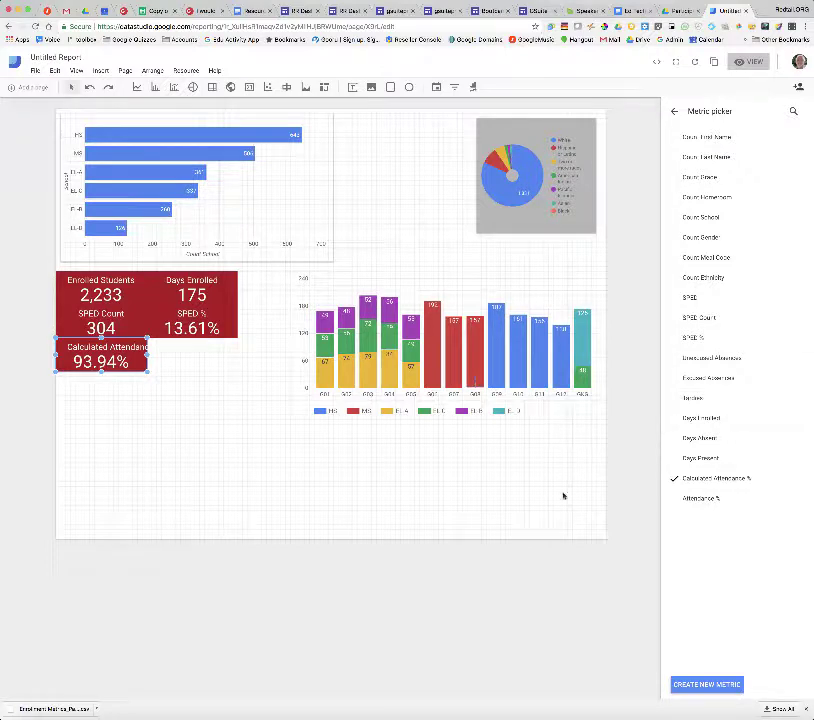
pyautogui.click(674, 111)
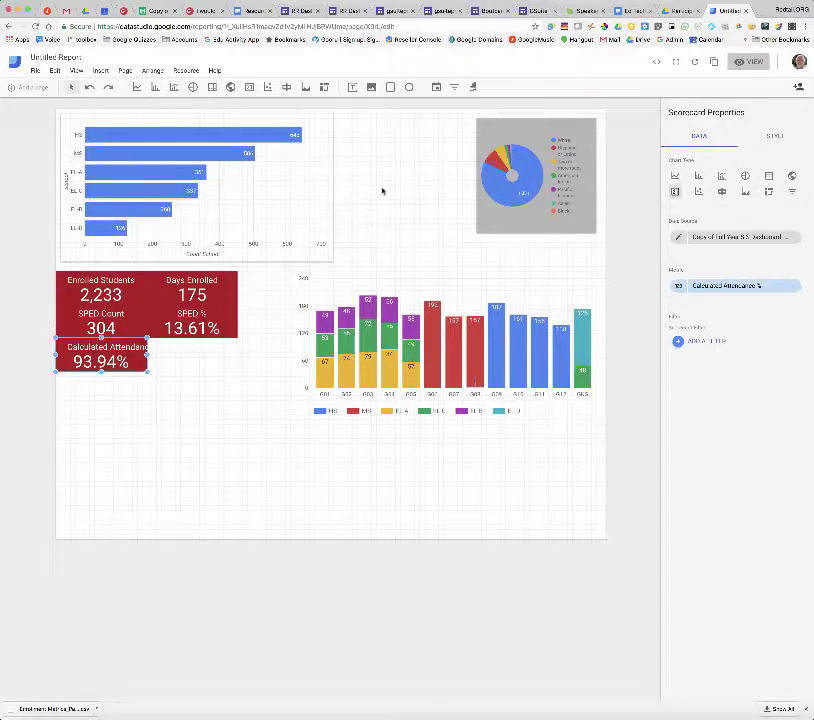
# - Review the field list of the scorecard's data source, including the copied attendance fields, and close it without editing
pyautogui.click(679, 237)
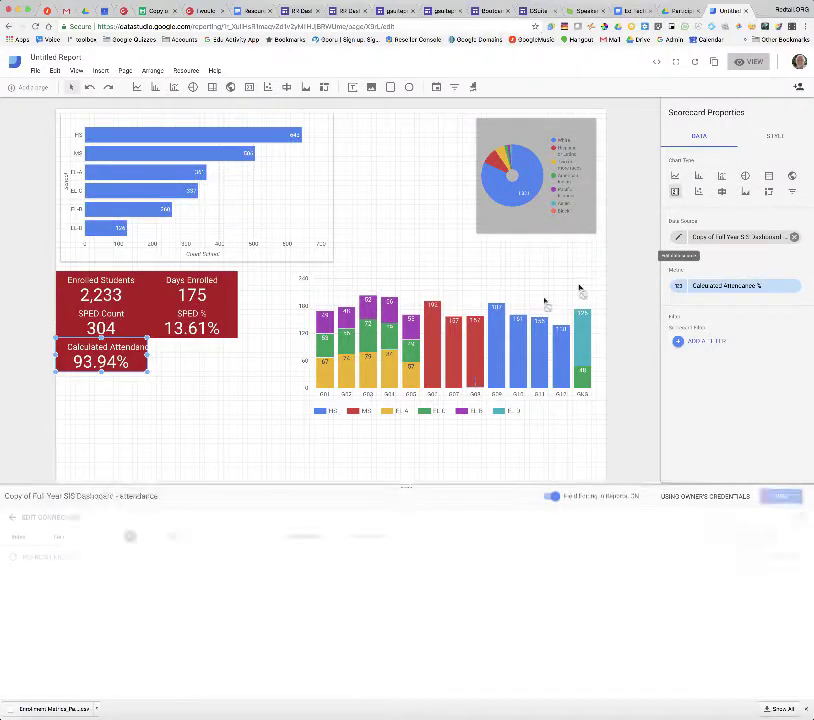
pyautogui.scroll(-5, 92, 499)
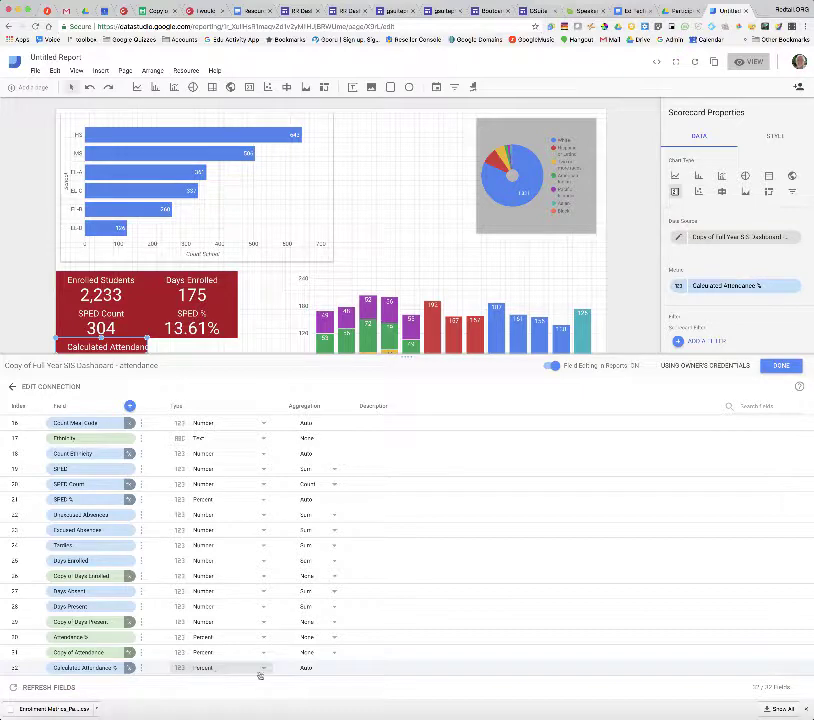
pyautogui.scroll(2, 200, 494)
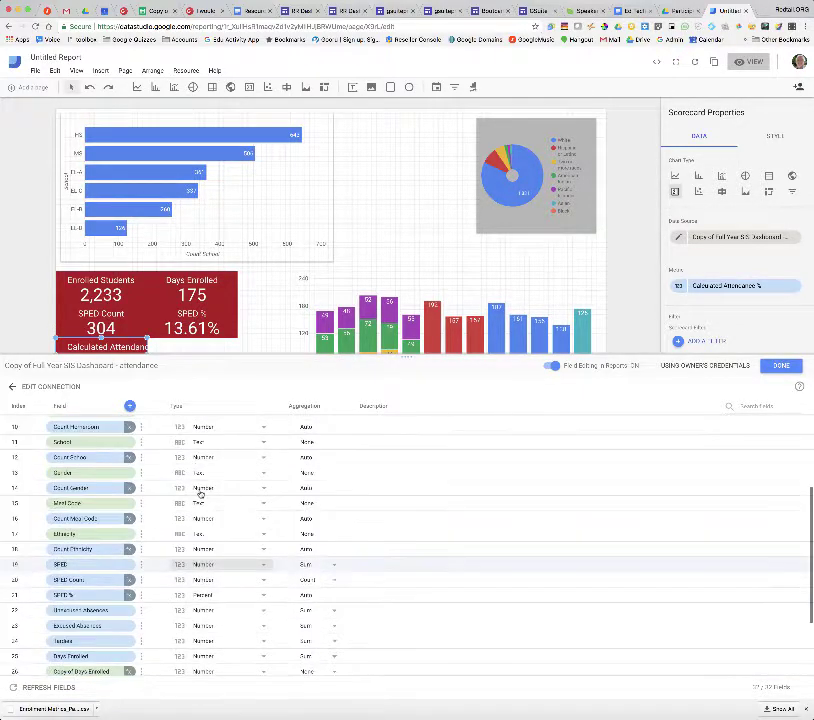
pyautogui.scroll(3, 200, 494)
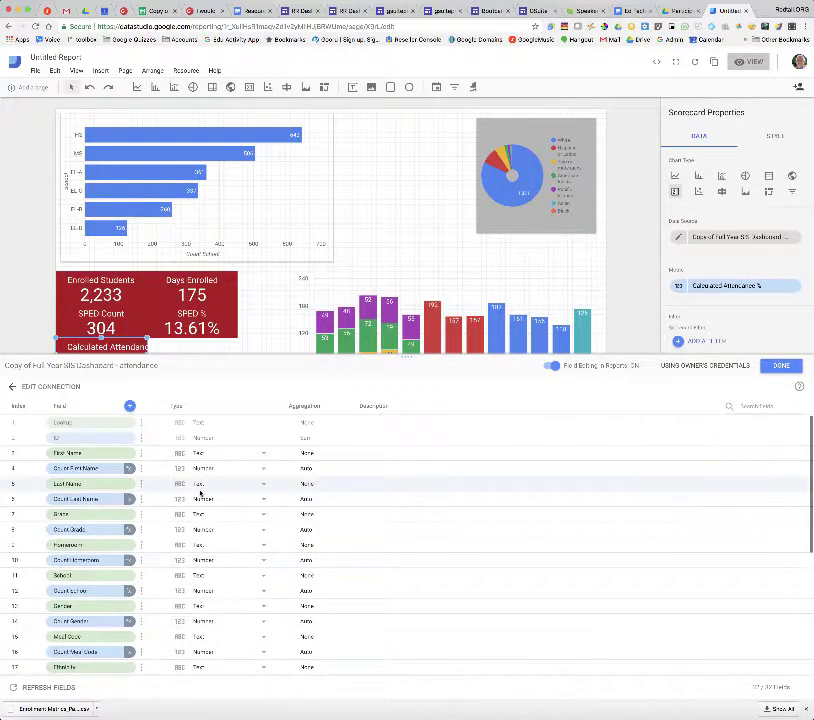
pyautogui.click(785, 366)
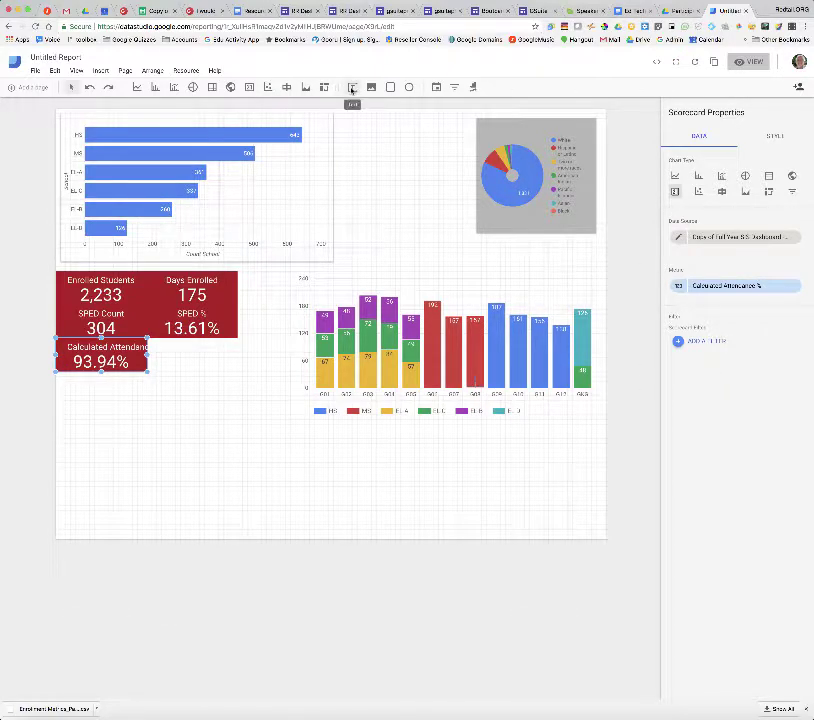
# - Add a text box reading "Attendance" in the empty area below the scorecards and set its font size to 28 px
pyautogui.click(352, 88)
pyautogui.moveTo(112, 452); pyautogui.dragTo(396, 502)
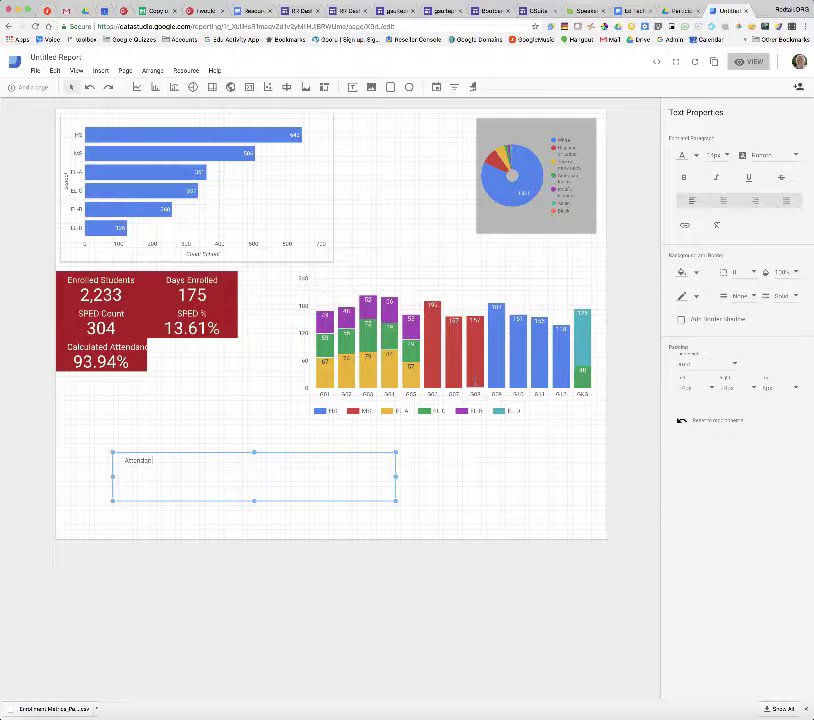
pyautogui.click(352, 450)
pyautogui.click(327, 467)
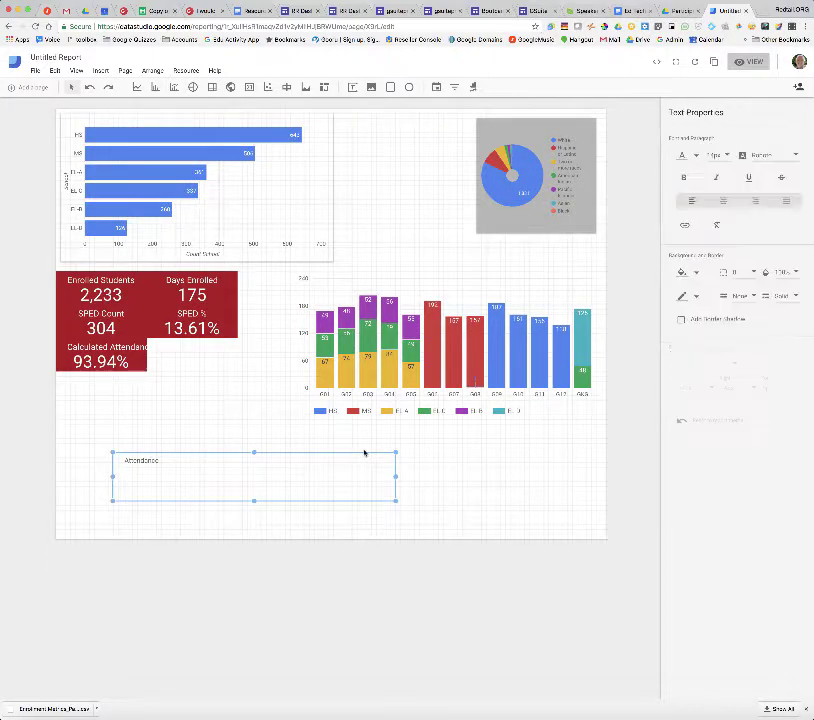
pyautogui.click(727, 157)
pyautogui.click(713, 224)
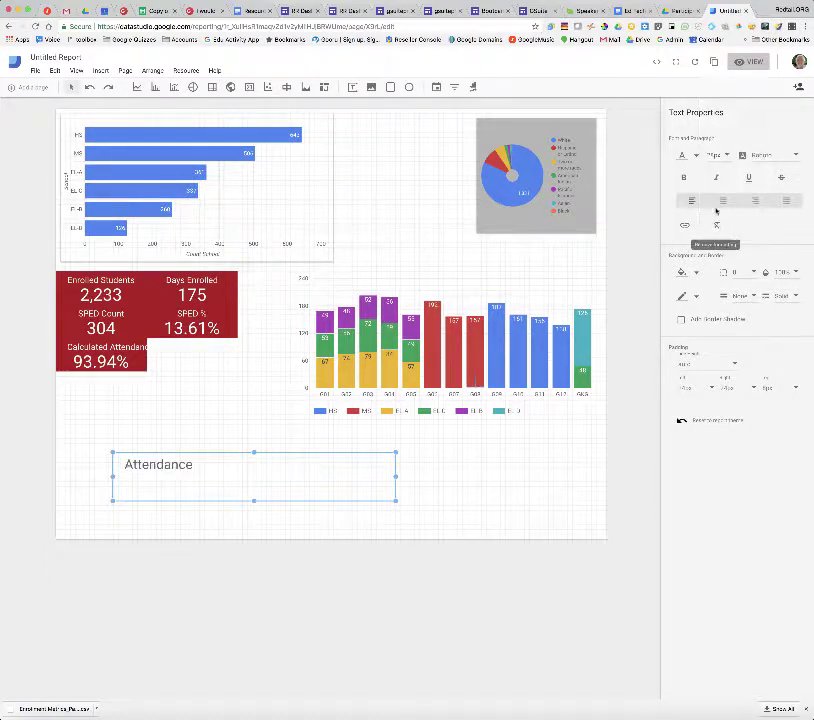
pyautogui.click(568, 438)
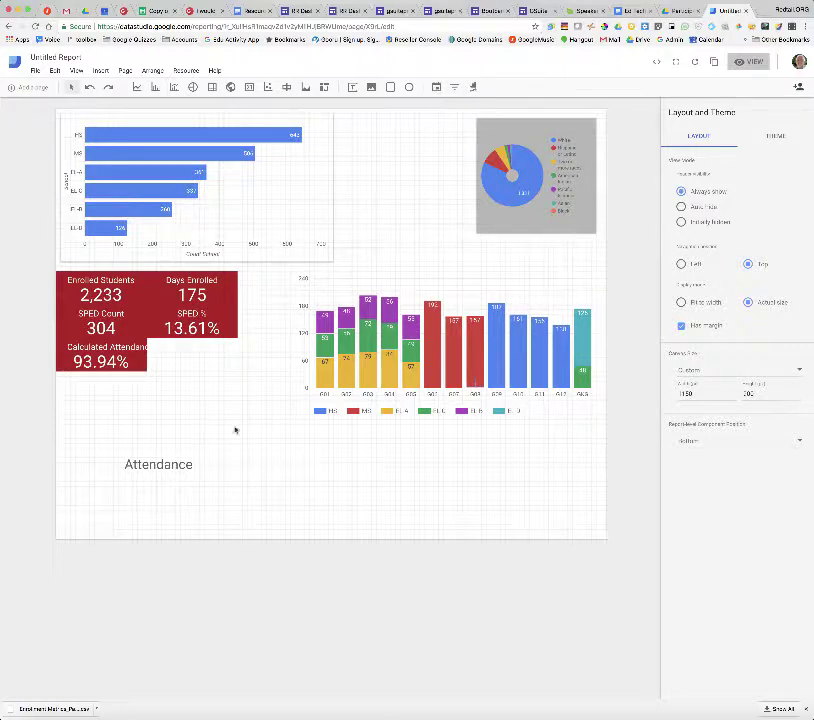
# - Move the Attendance text box above the grade column chart and narrow it to fit within the page
pyautogui.click(189, 465)
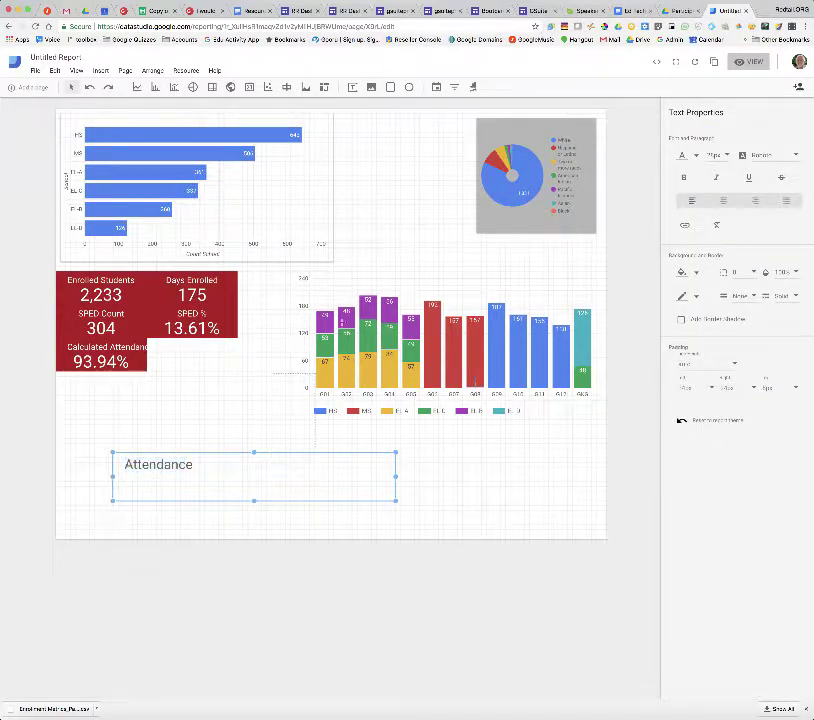
pyautogui.click(300, 418)
pyautogui.click(191, 463)
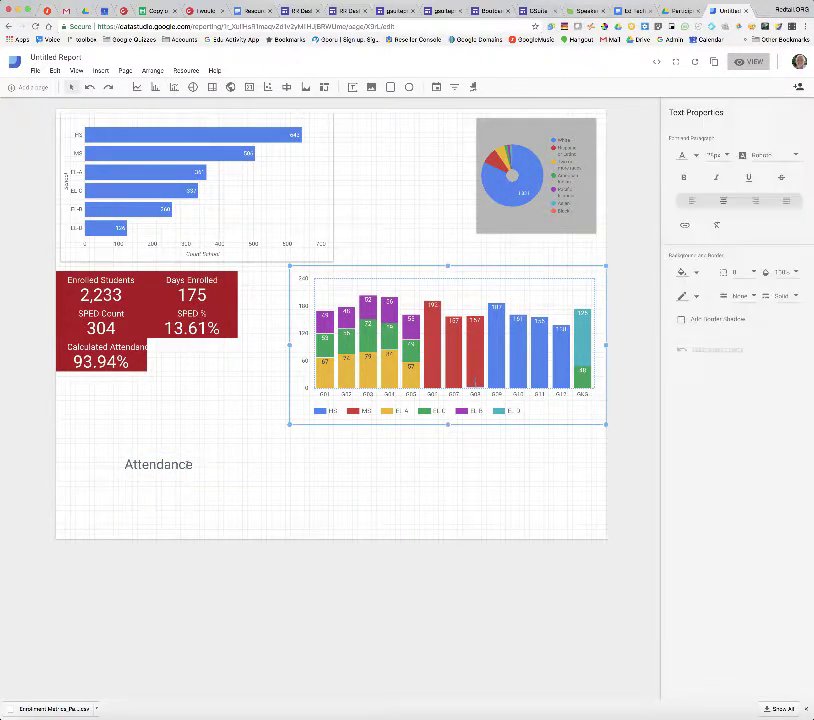
pyautogui.moveTo(190, 459); pyautogui.dragTo(422, 245)
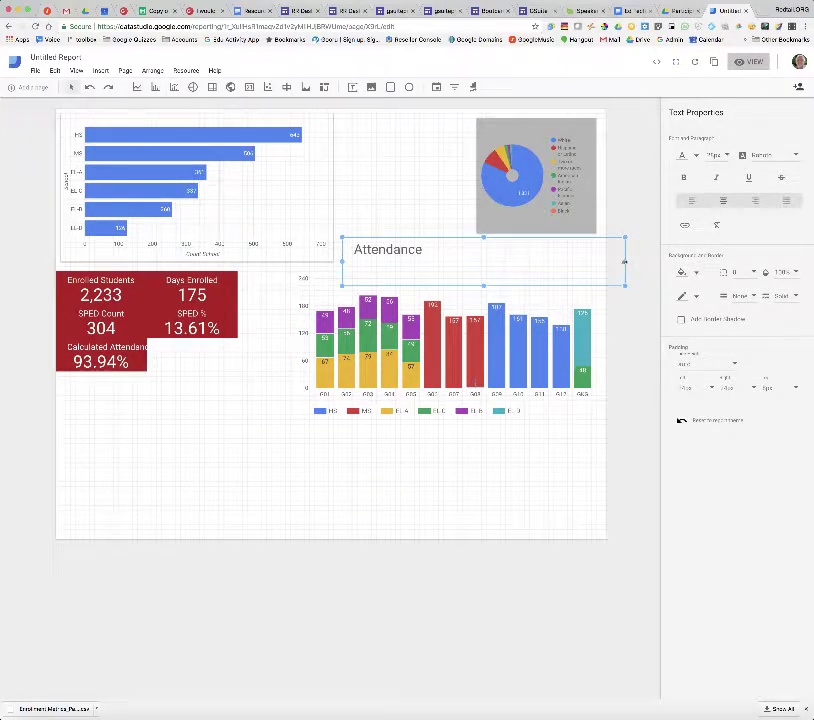
pyautogui.moveTo(624, 261); pyautogui.dragTo(528, 263)
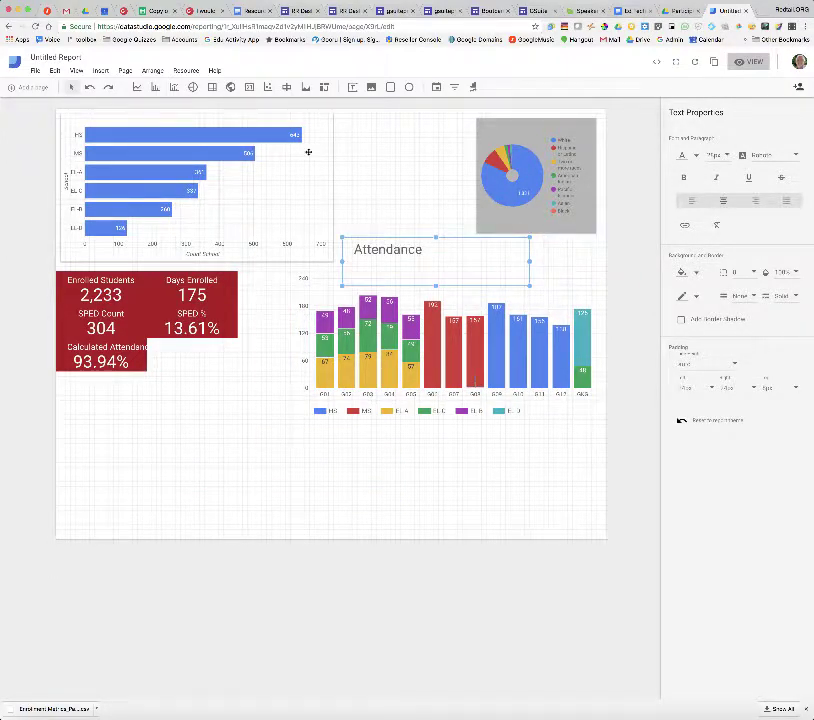
# - Insert a wide table across the bottom of the report page and add Last Name as a dimension beside First Name
pyautogui.click(212, 90)
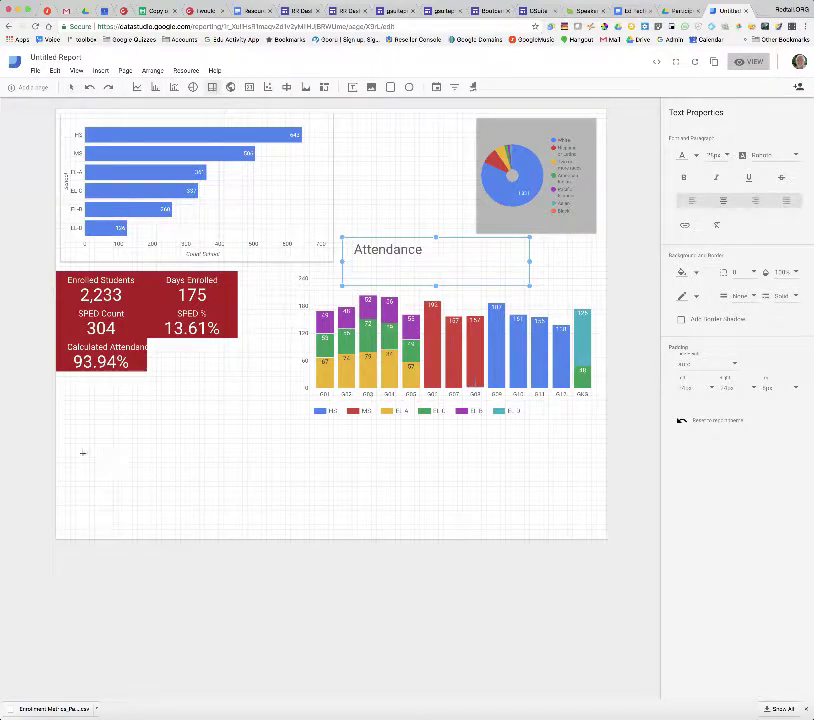
pyautogui.moveTo(83, 453); pyautogui.dragTo(575, 530)
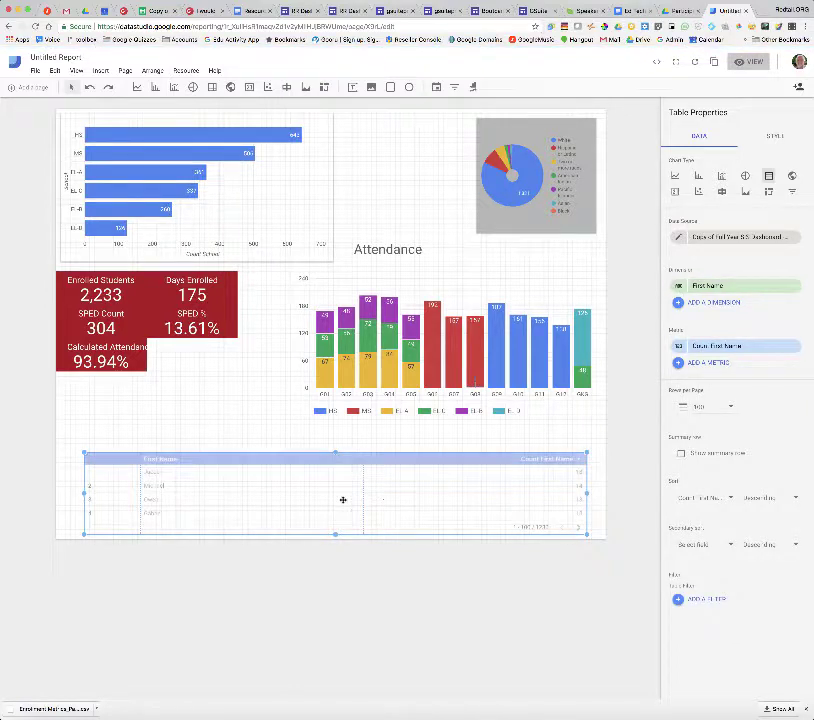
pyautogui.click(730, 302)
pyautogui.click(706, 160)
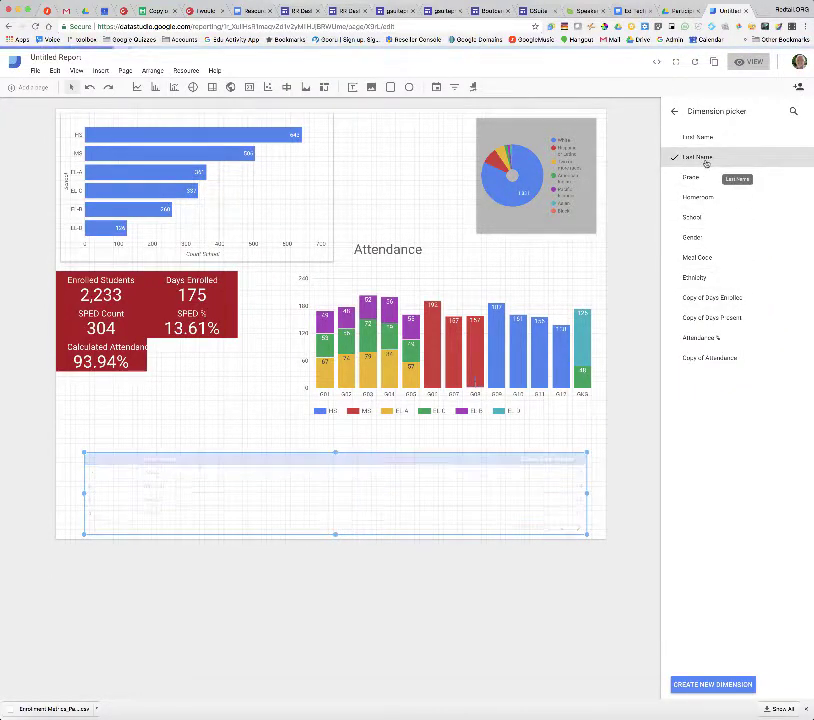
pyautogui.click(698, 177)
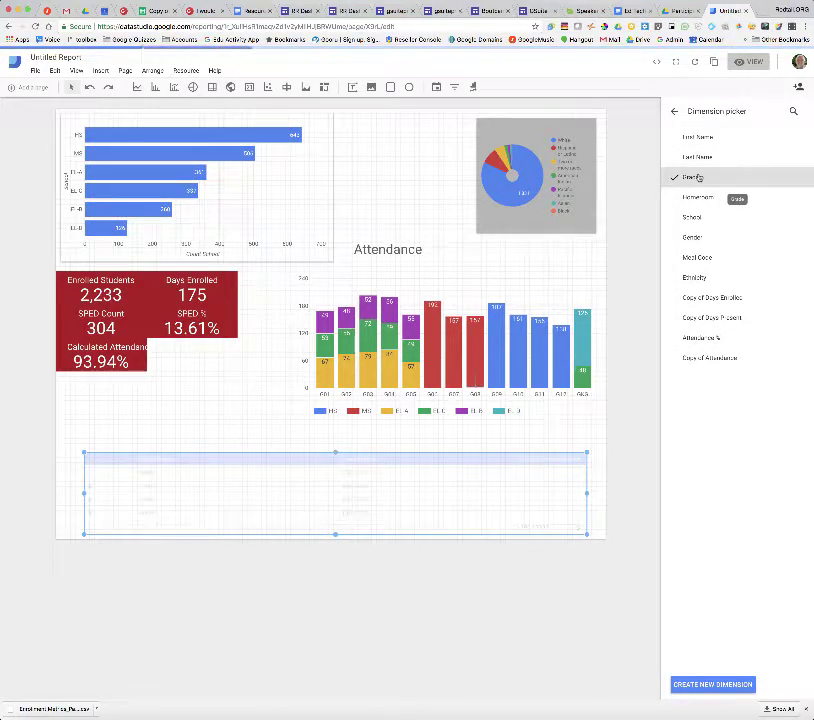
pyautogui.click(698, 158)
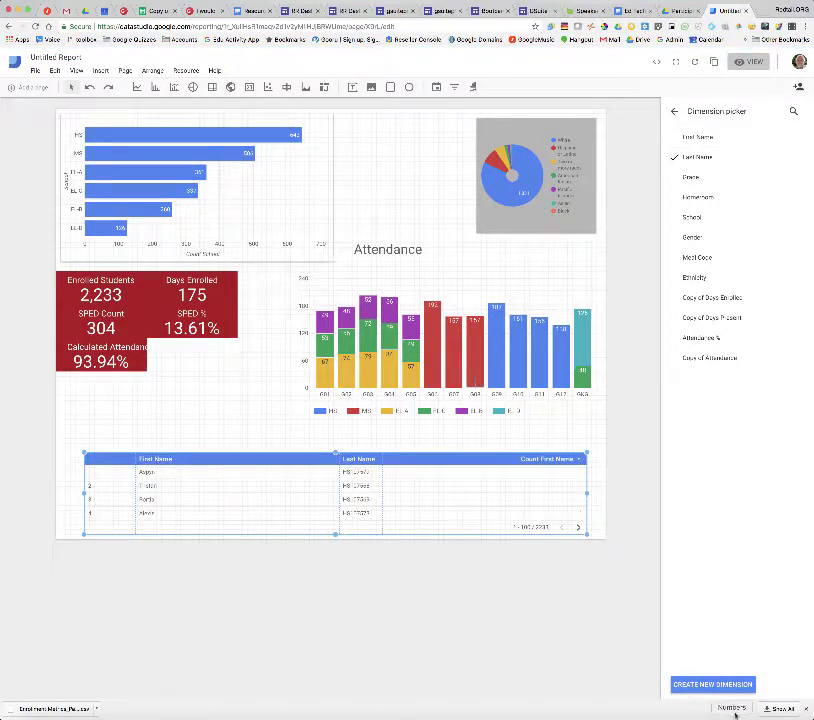
pyautogui.click(708, 684)
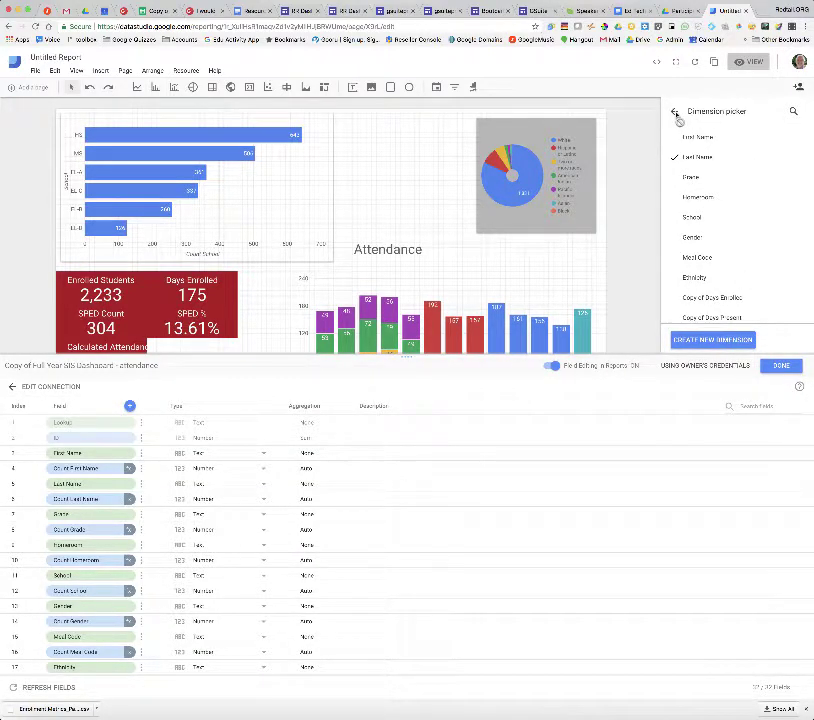
pyautogui.click(781, 365)
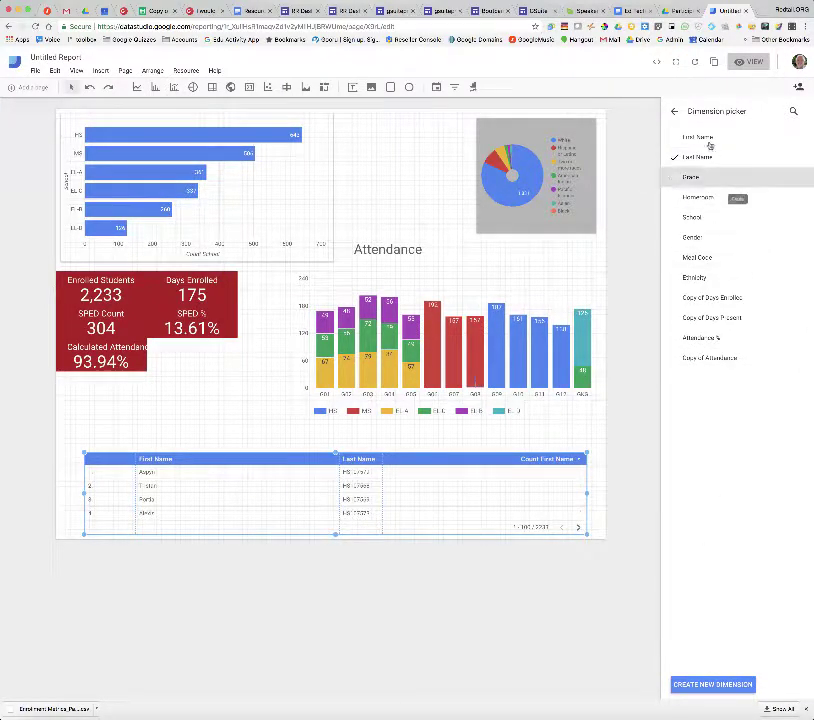
pyautogui.click(674, 111)
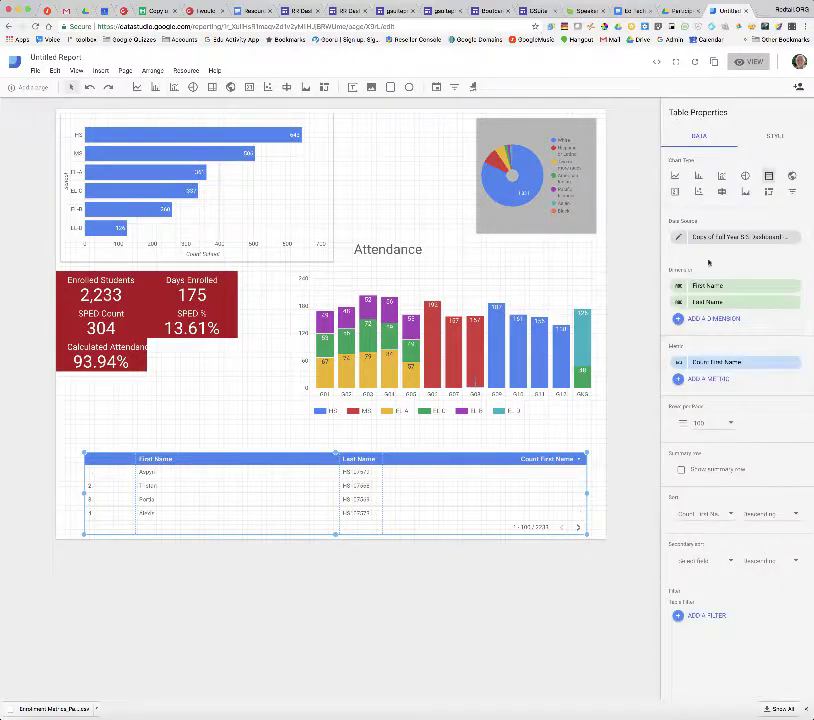
# - Add Grade and Homeroom as further dimensions of the table
pyautogui.click(704, 321)
pyautogui.click(693, 179)
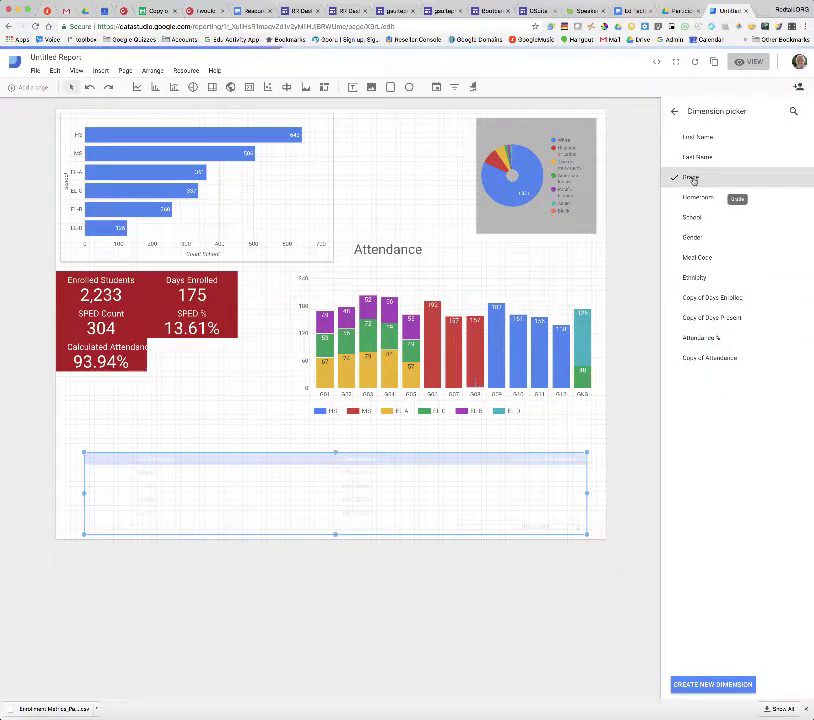
pyautogui.click(674, 112)
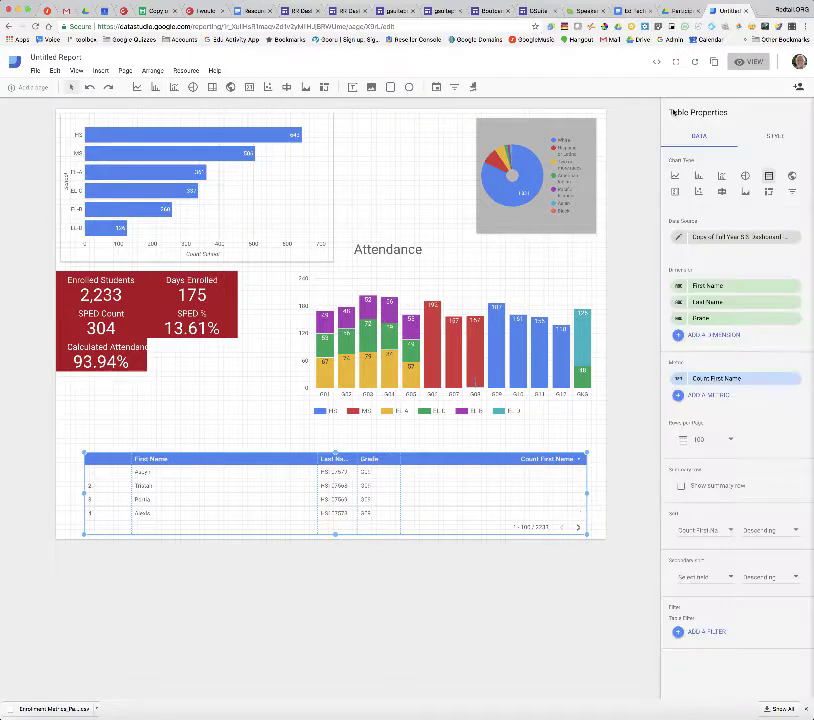
pyautogui.click(690, 334)
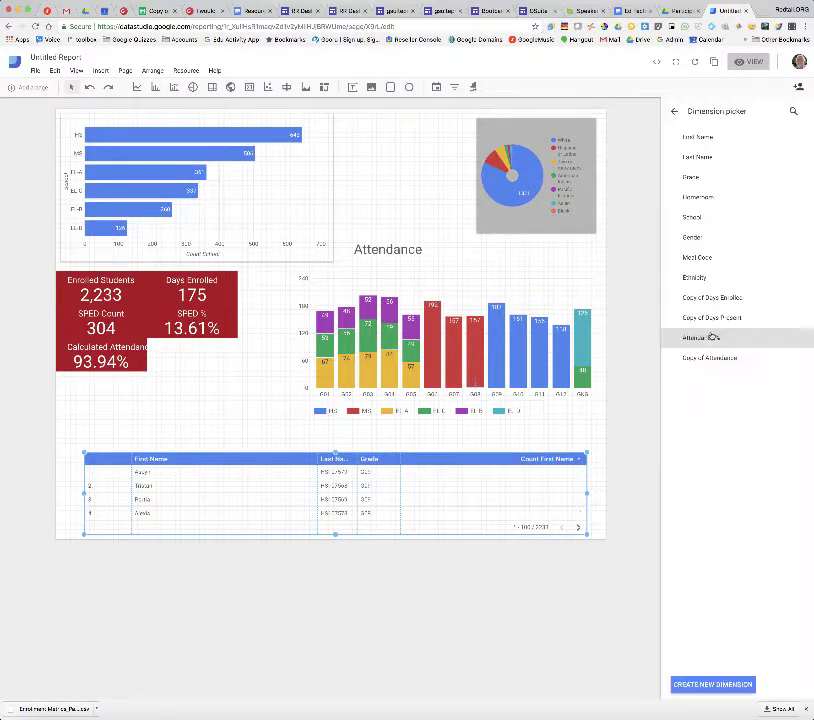
pyautogui.click(700, 197)
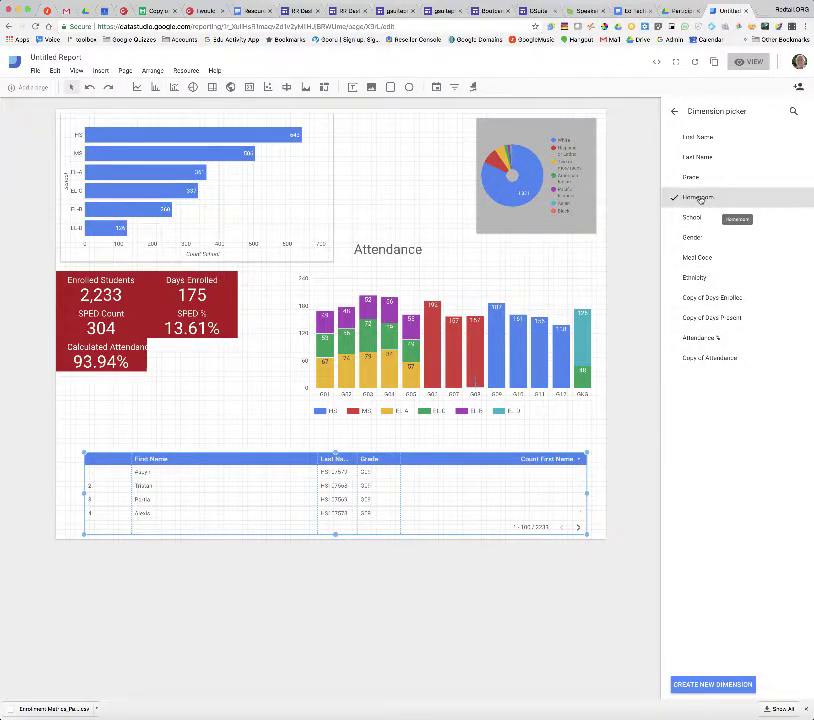
pyautogui.click(676, 113)
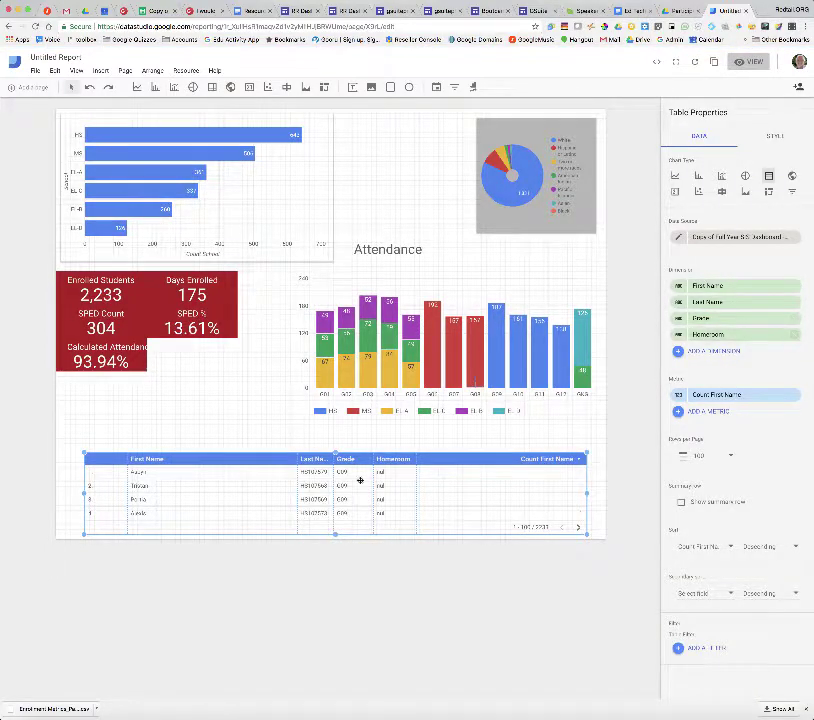
# - Narrow the table's First Name, Last Name and Grade columns to fit their contents
pyautogui.moveTo(296, 477); pyautogui.dragTo(186, 477)
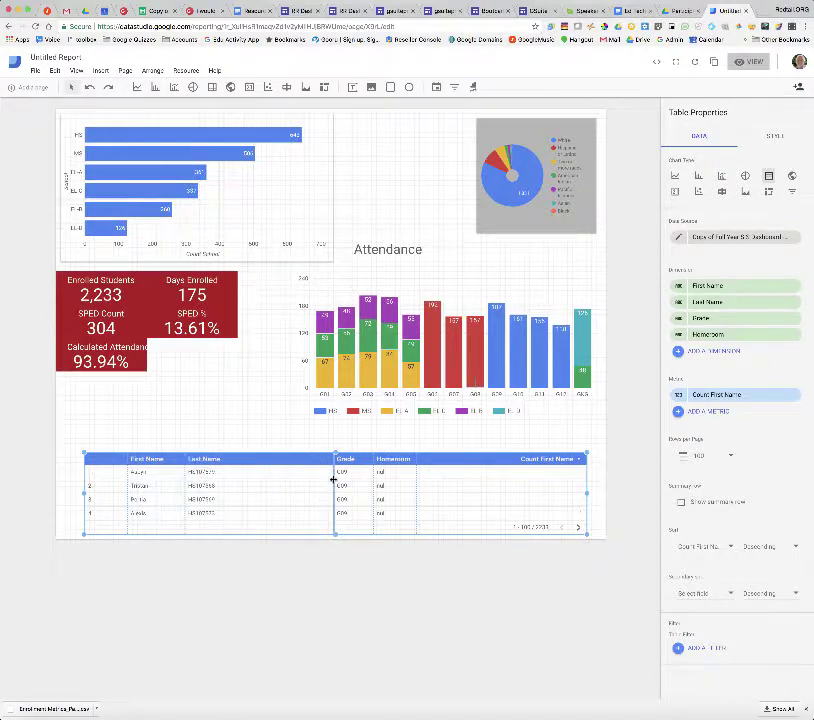
pyautogui.moveTo(333, 480); pyautogui.dragTo(250, 480)
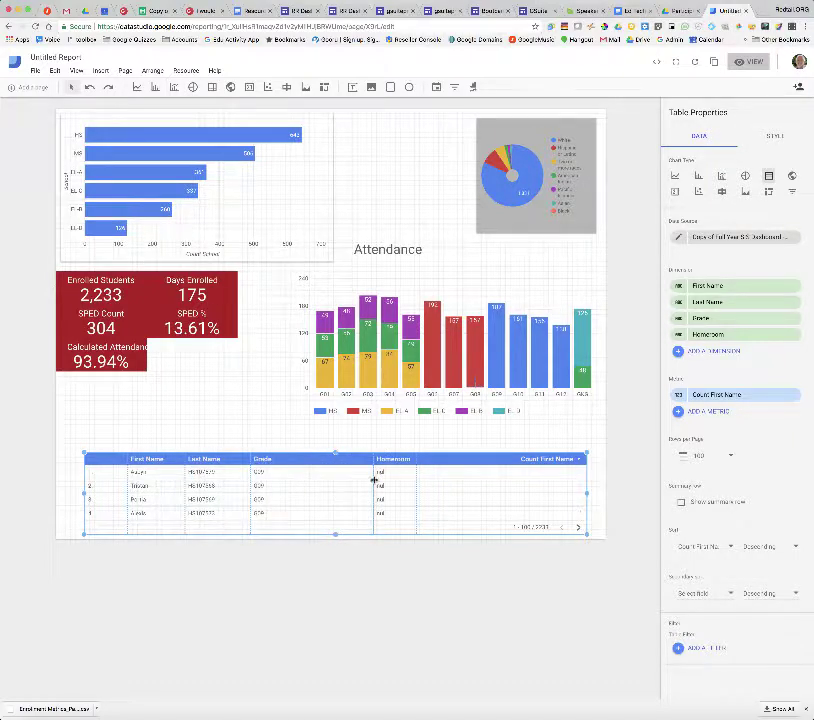
pyautogui.moveTo(373, 480); pyautogui.dragTo(307, 481)
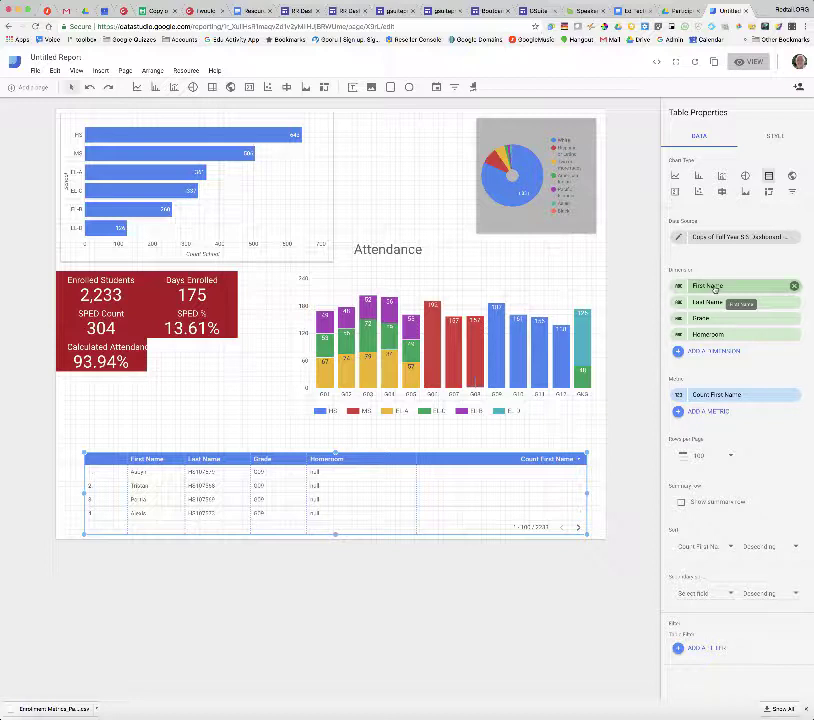
# - Replace the table's Count First Name metric with Calculated Attendance % and add Days Enrolled ahead of it
pyautogui.click(720, 411)
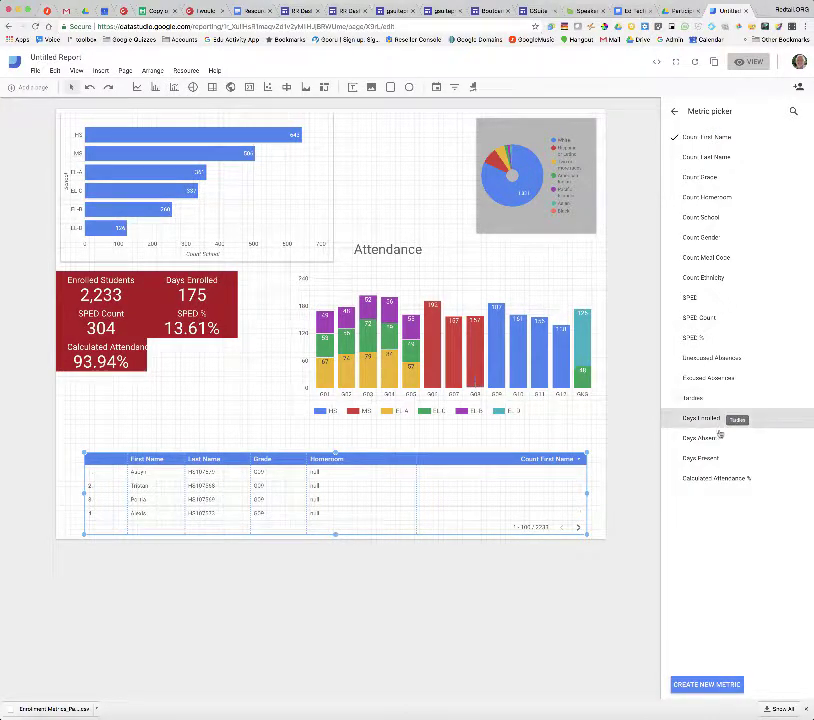
pyautogui.click(722, 478)
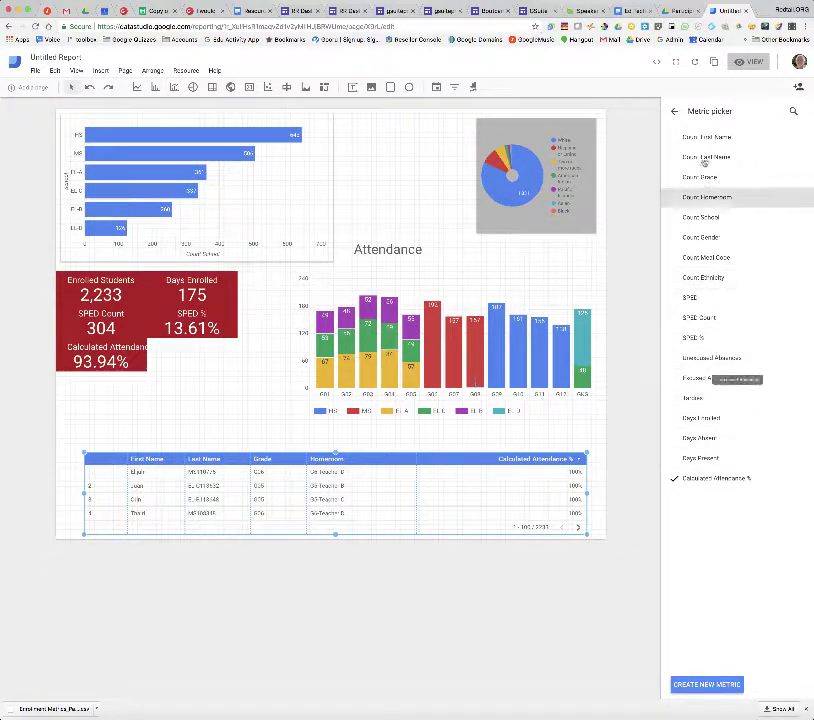
pyautogui.click(674, 111)
pyautogui.click(695, 411)
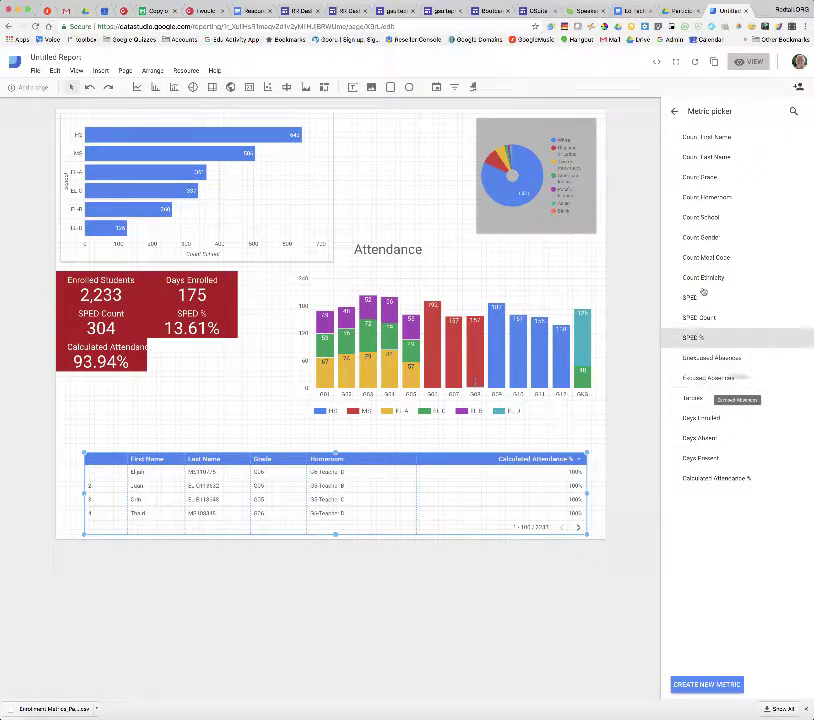
pyautogui.click(701, 419)
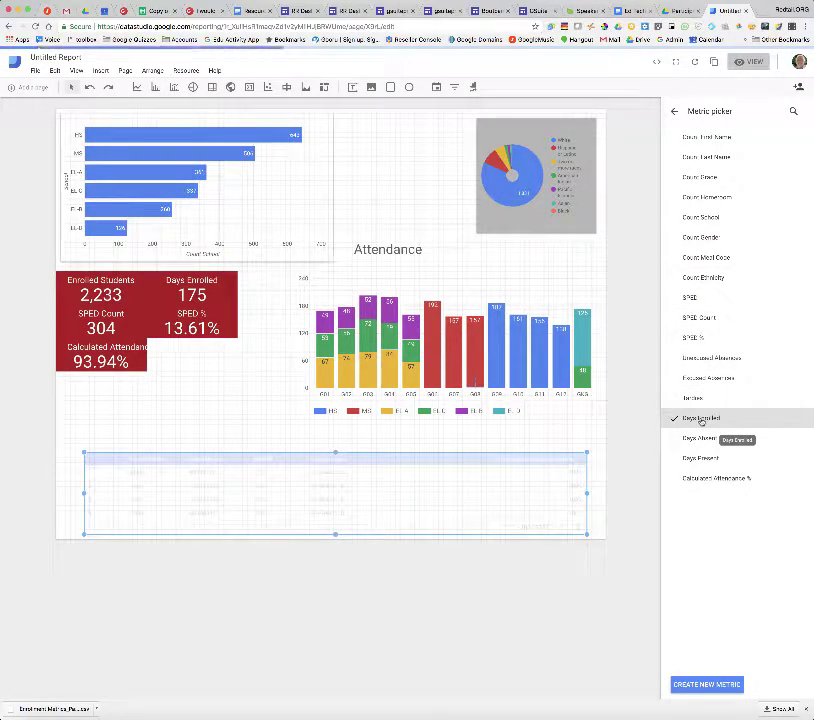
pyautogui.click(675, 112)
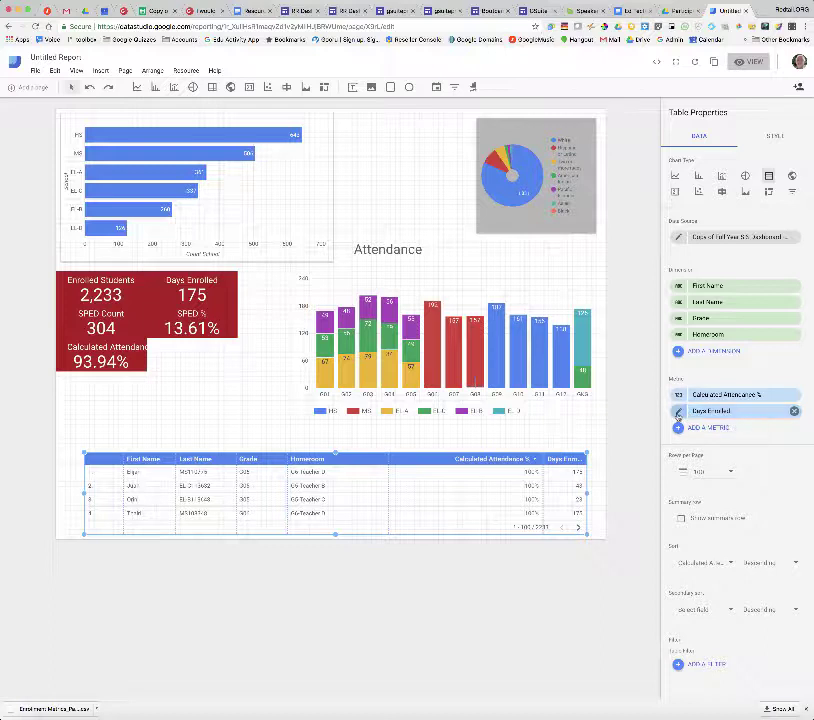
pyautogui.moveTo(720, 412); pyautogui.dragTo(700, 398)
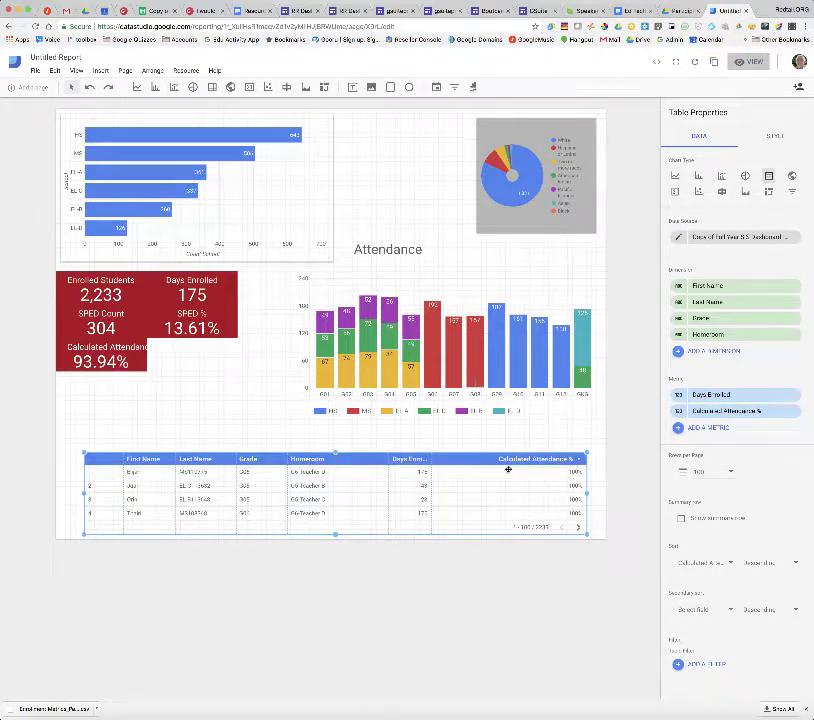
# - Add Days Absent and Days Present as further metrics of the table
pyautogui.click(708, 428)
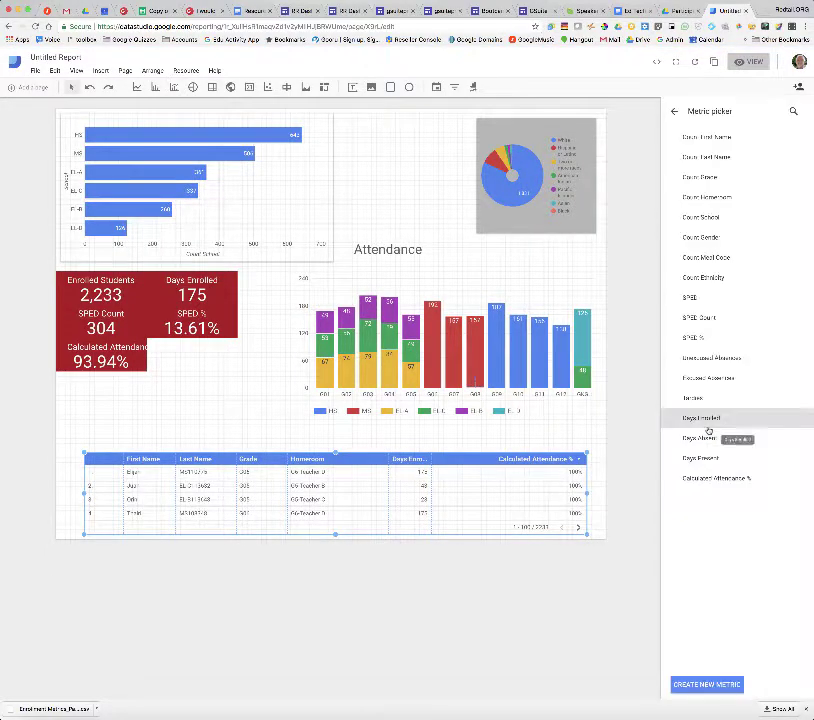
pyautogui.click(707, 441)
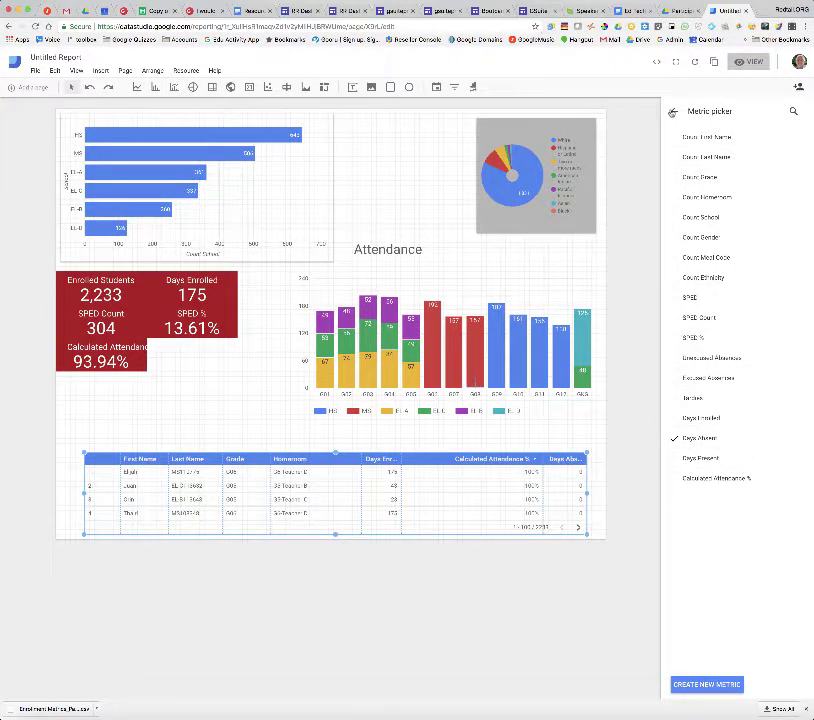
pyautogui.click(673, 111)
pyautogui.click(714, 444)
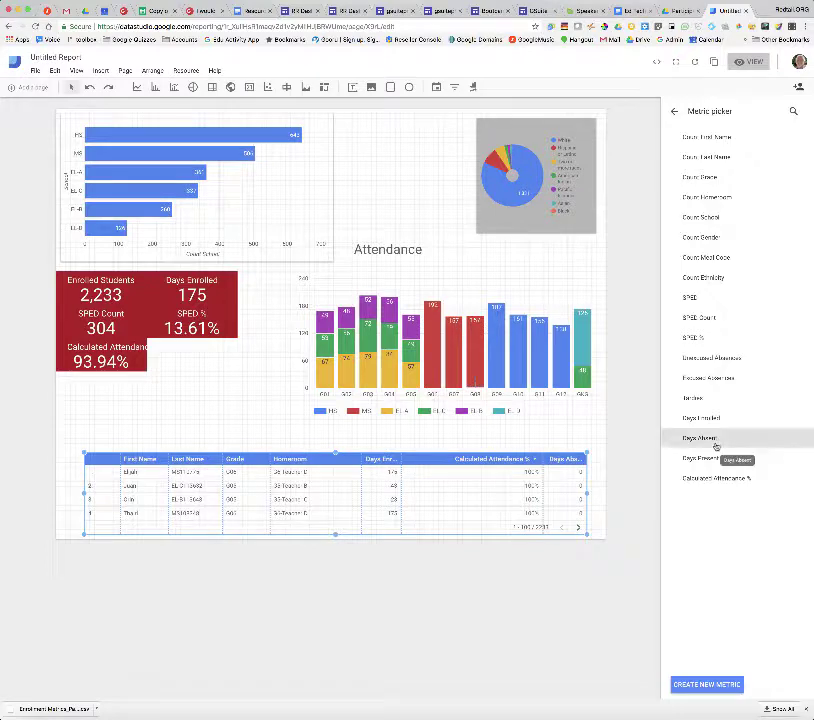
pyautogui.click(712, 457)
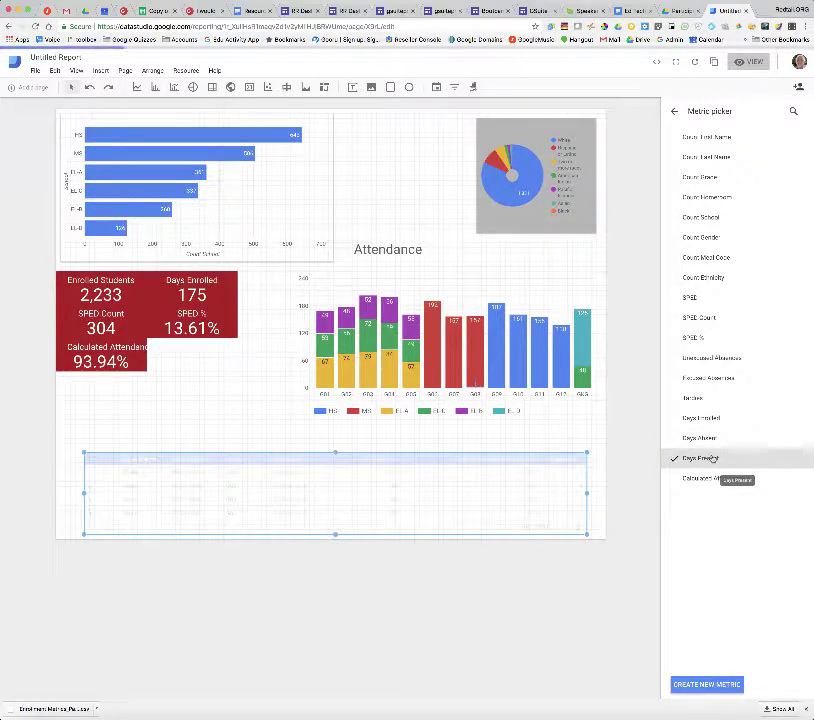
pyautogui.click(674, 112)
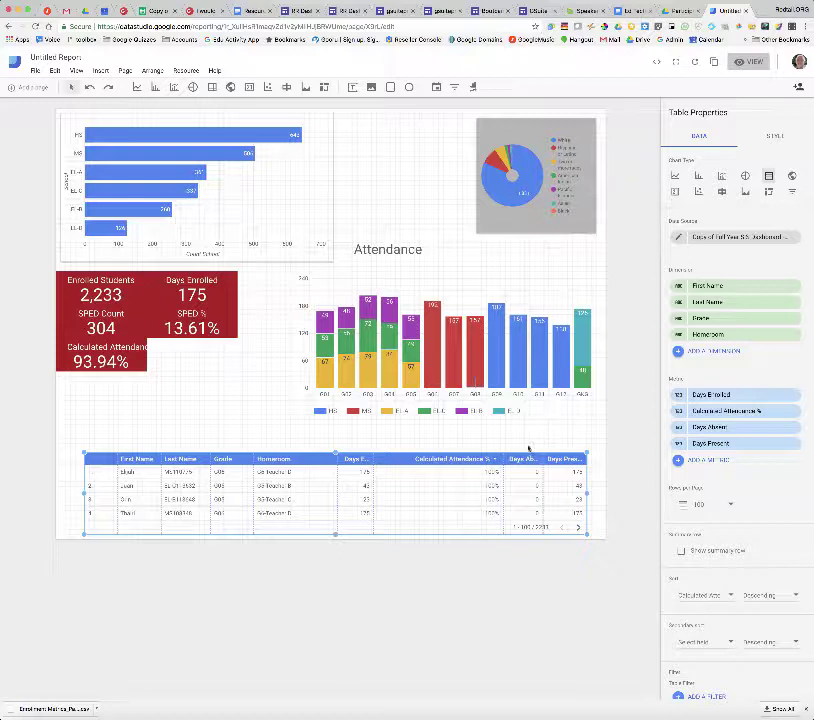
# - Widen the table's Days Enrolled column and reorder the metrics to Days Enrolled, Days Absent, Days Present, Calculated Attendance %
pyautogui.moveTo(337, 483); pyautogui.dragTo(355, 482)
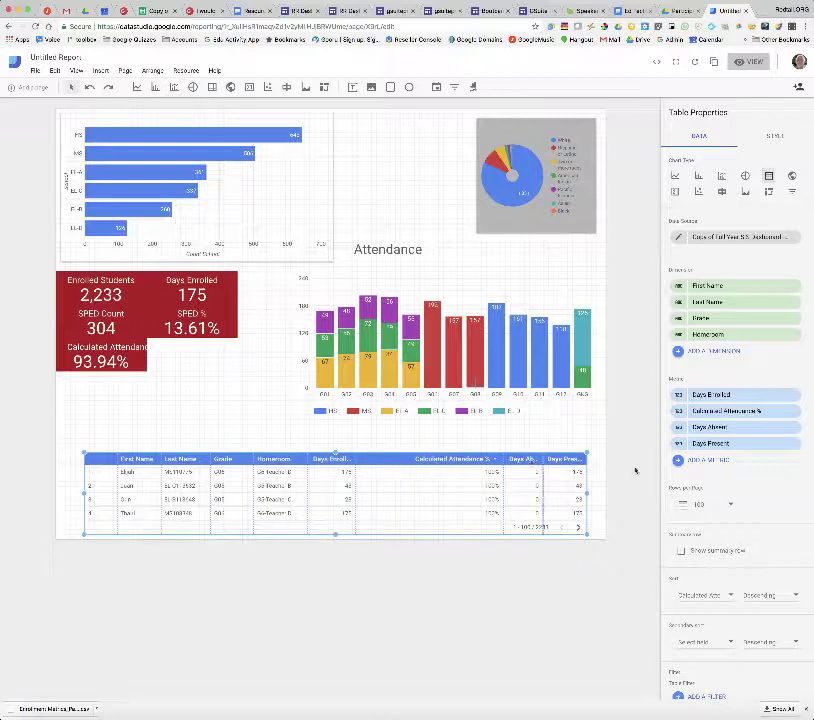
pyautogui.moveTo(711, 427); pyautogui.dragTo(710, 397)
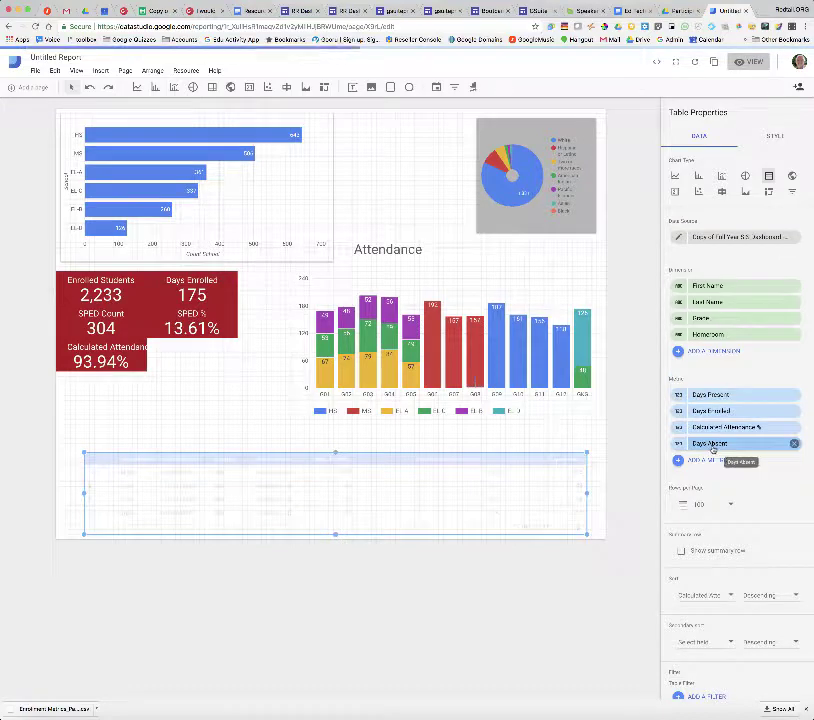
pyautogui.moveTo(712, 445); pyautogui.dragTo(698, 390)
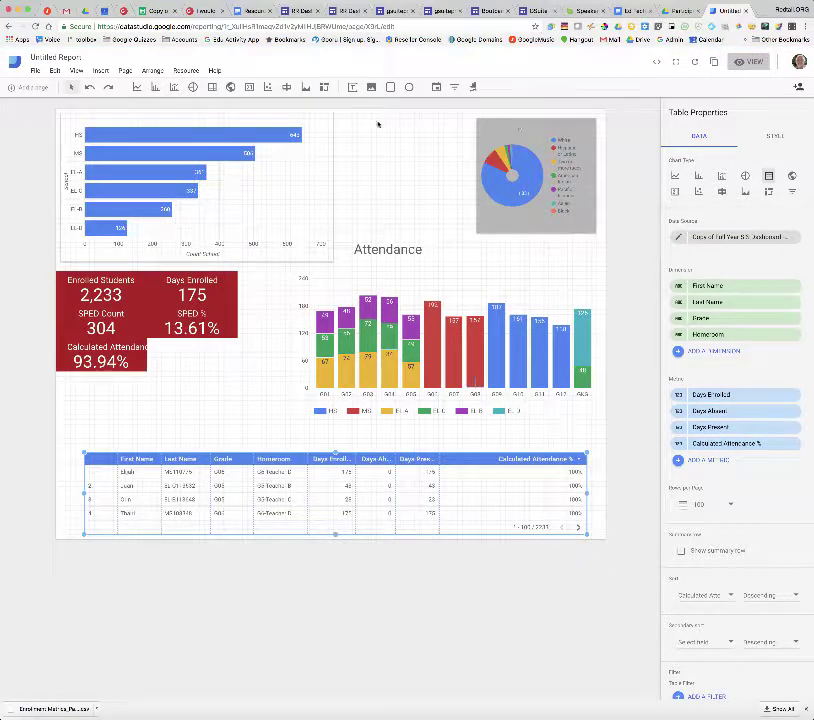
# - Preview the report, sorting the student table by Calculated Attendance % ascending and by Days Absent in both directions, and return to editing
pyautogui.click(748, 61)
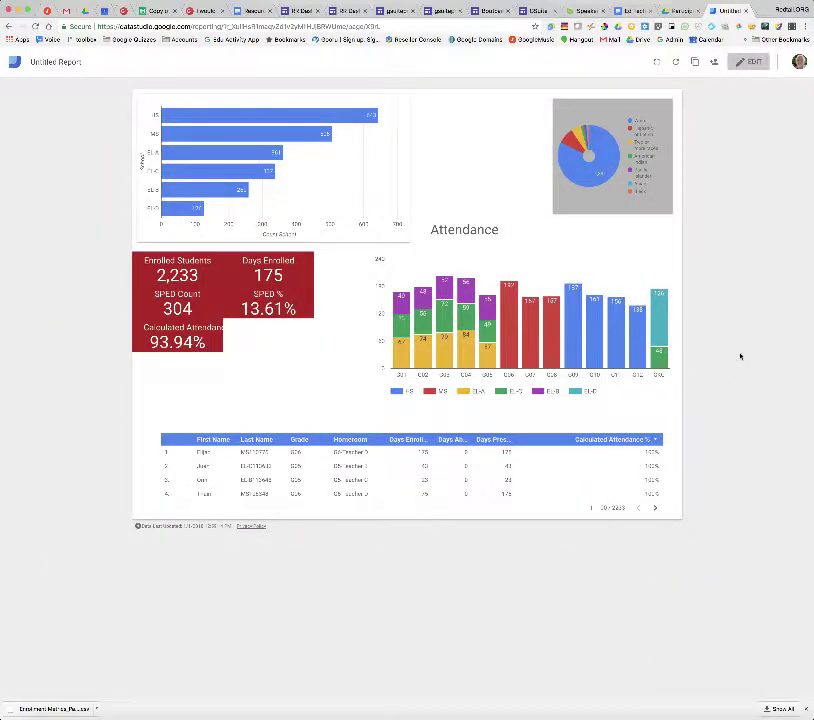
pyautogui.click(620, 441)
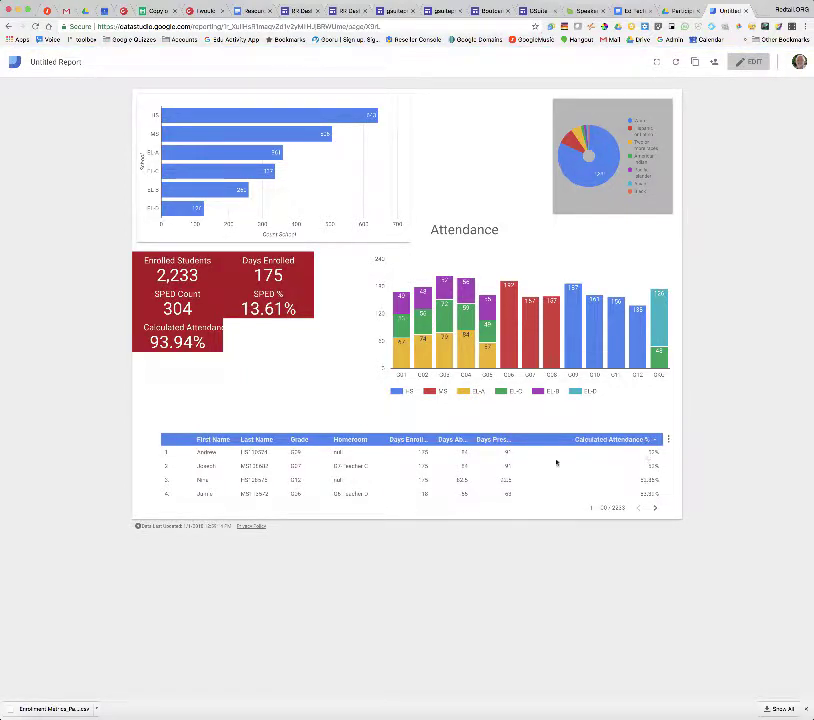
pyautogui.click(457, 440)
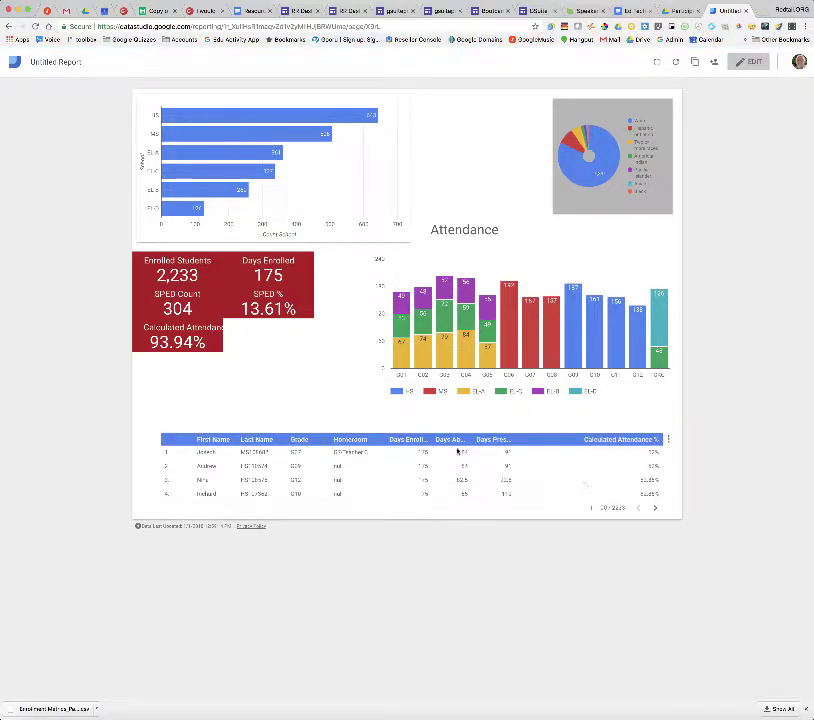
pyautogui.click(459, 441)
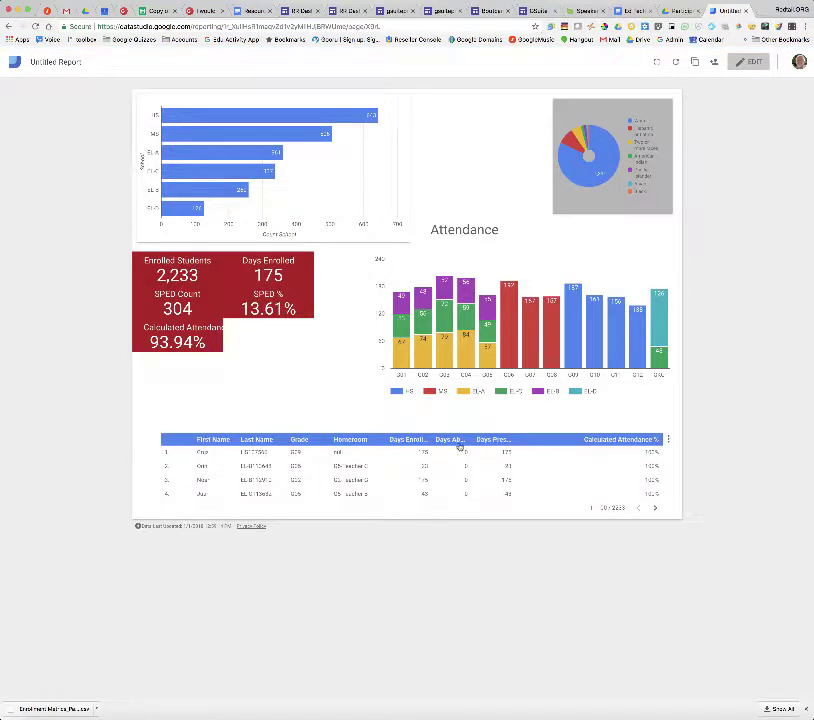
pyautogui.click(459, 444)
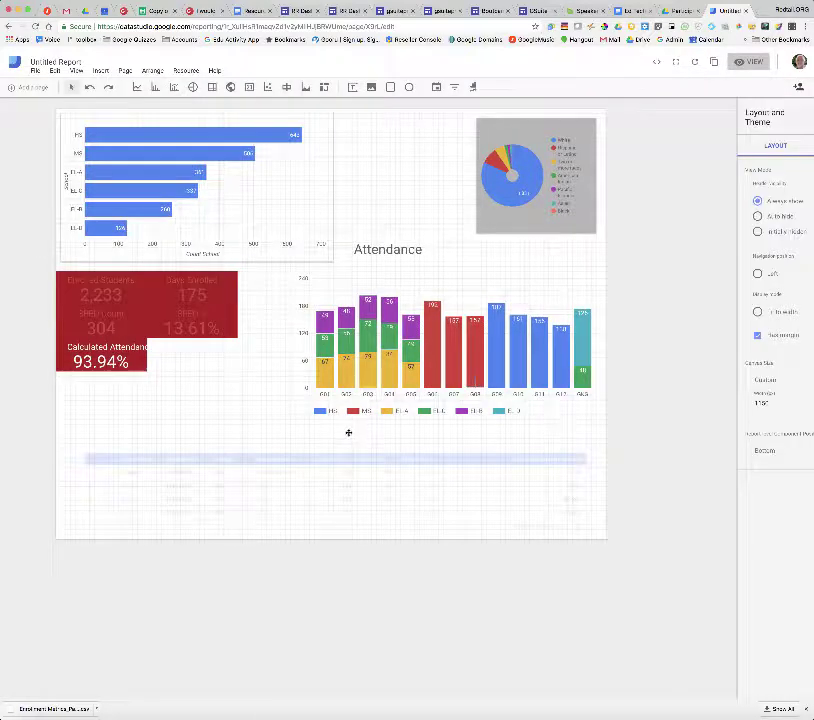
# - Insert a filter control just above the student table with School as its dimension and Count School as its metric
pyautogui.click(455, 88)
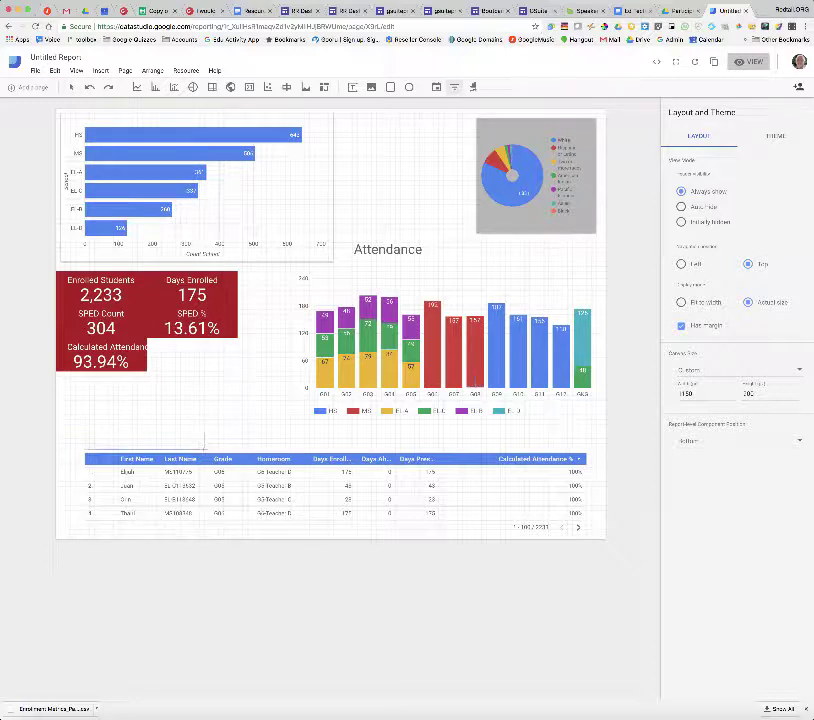
pyautogui.moveTo(84, 433); pyautogui.dragTo(205, 447)
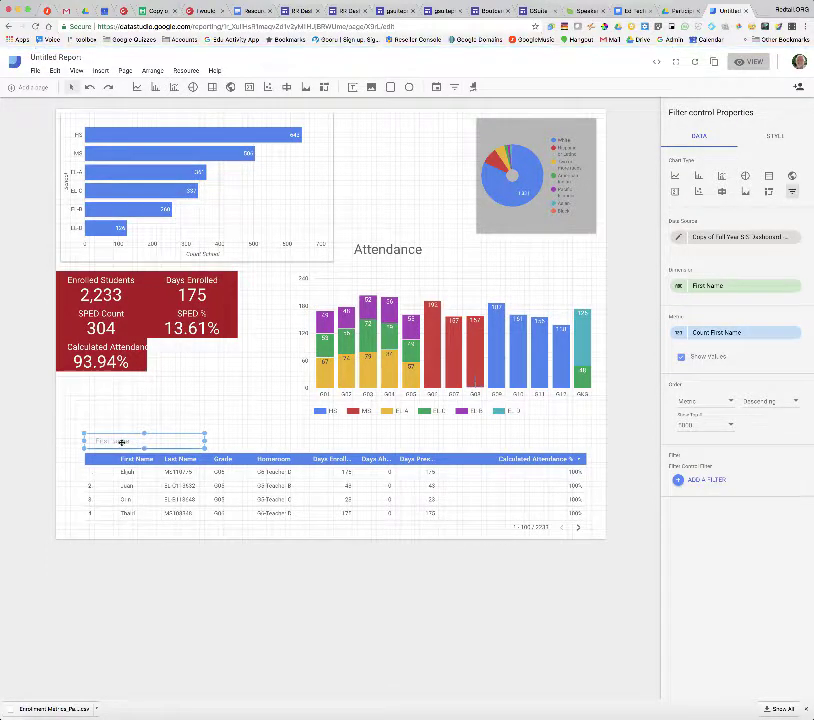
pyautogui.click(731, 288)
pyautogui.click(700, 219)
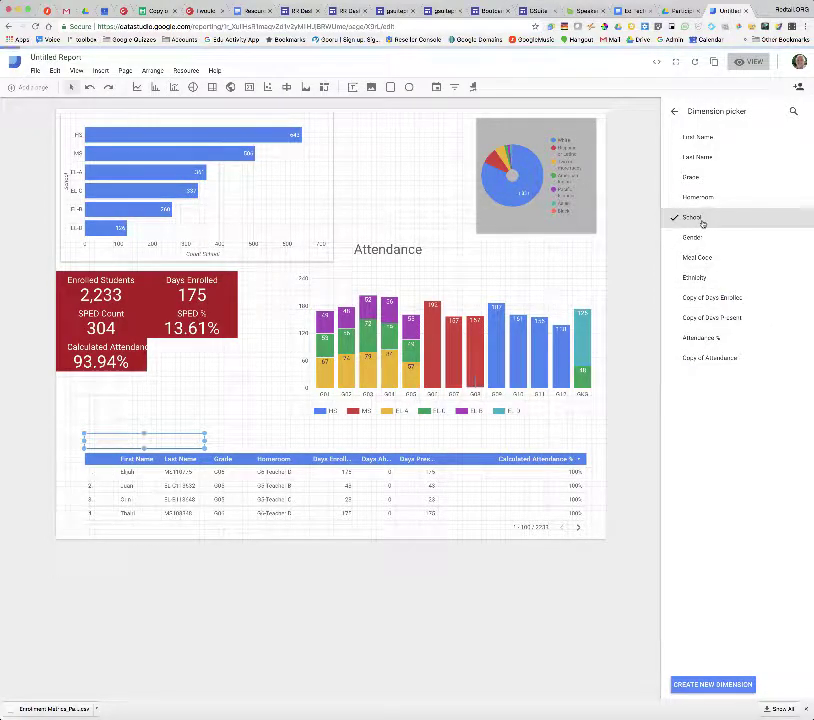
pyautogui.click(674, 111)
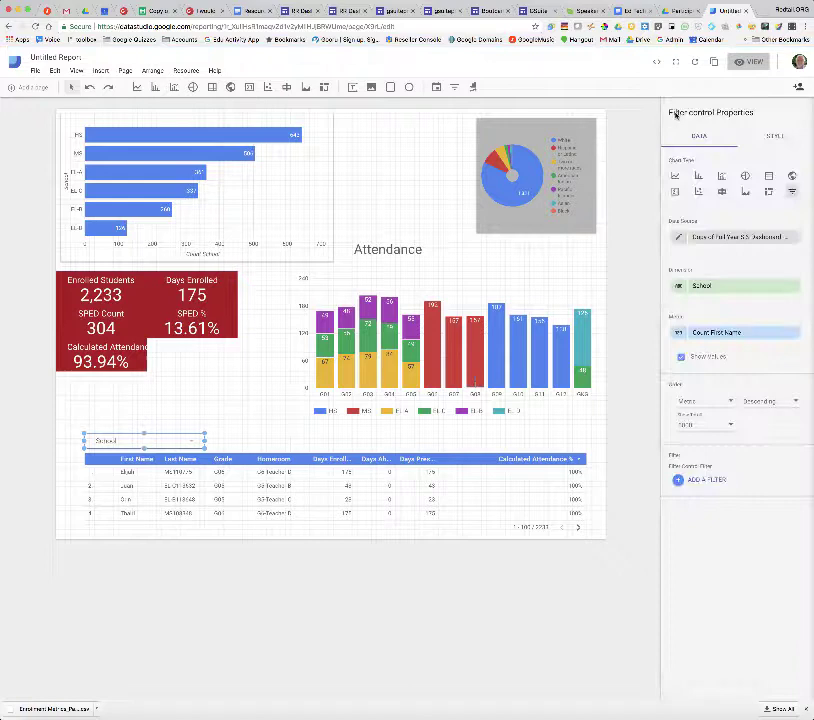
pyautogui.click(743, 334)
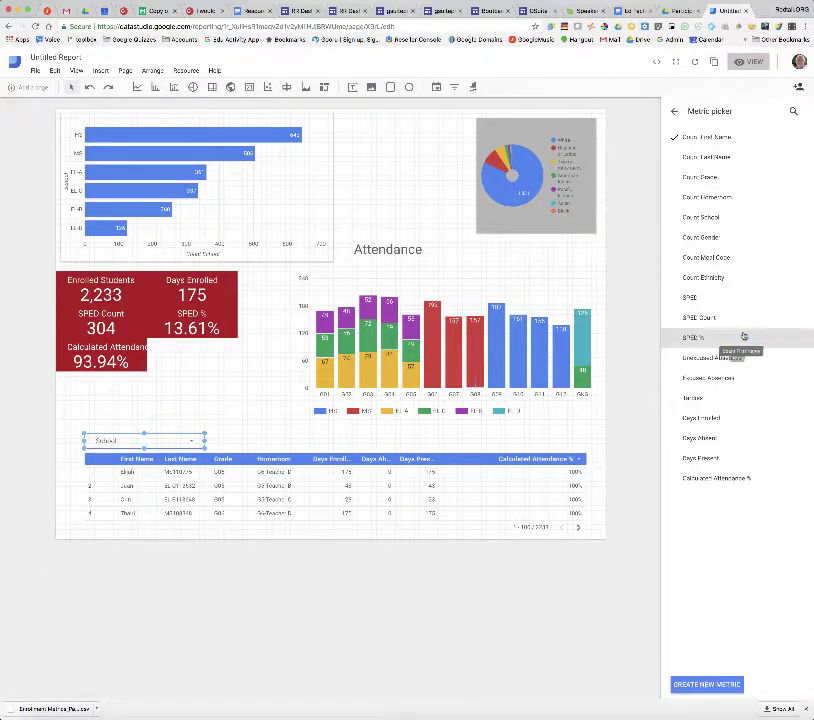
pyautogui.click(705, 217)
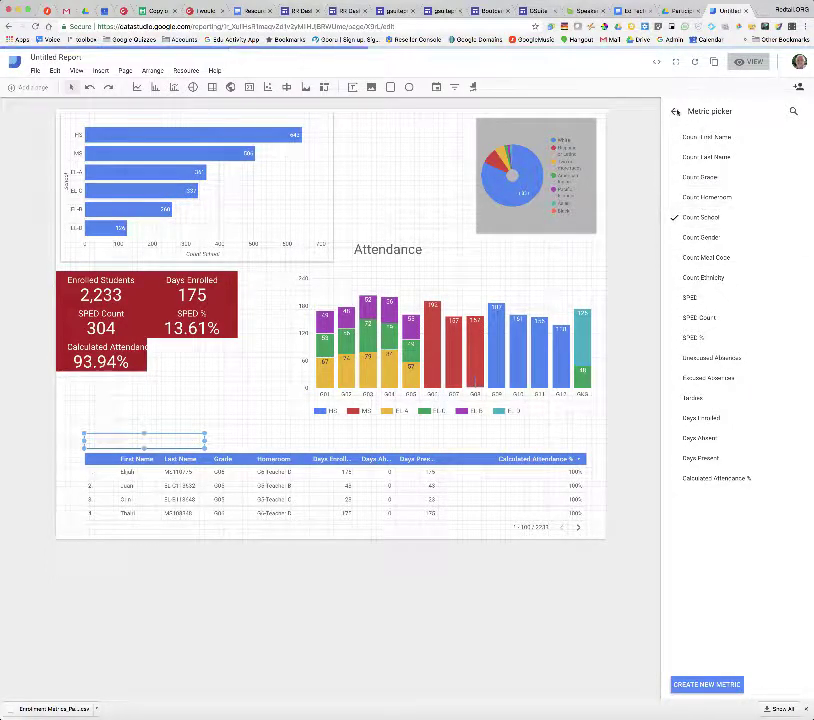
# - Preview the report and filter it to only the HS school with the School filter control
pyautogui.click(752, 61)
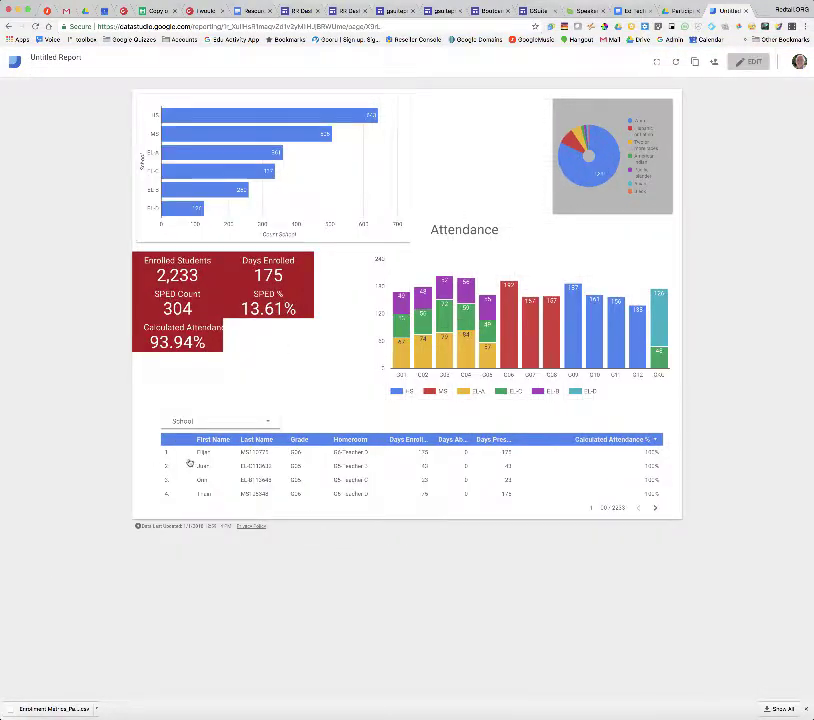
pyautogui.click(262, 425)
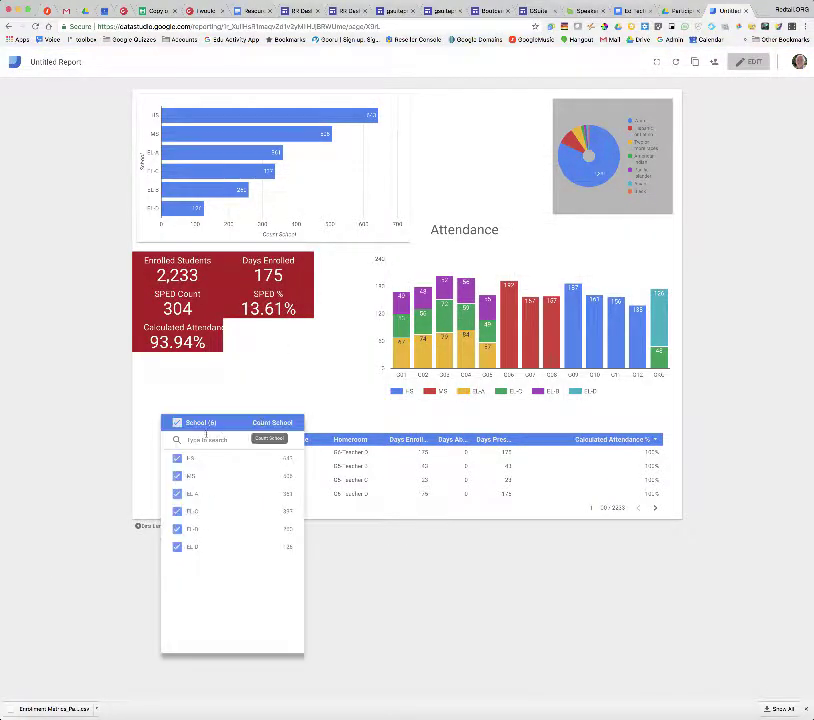
pyautogui.click(277, 459)
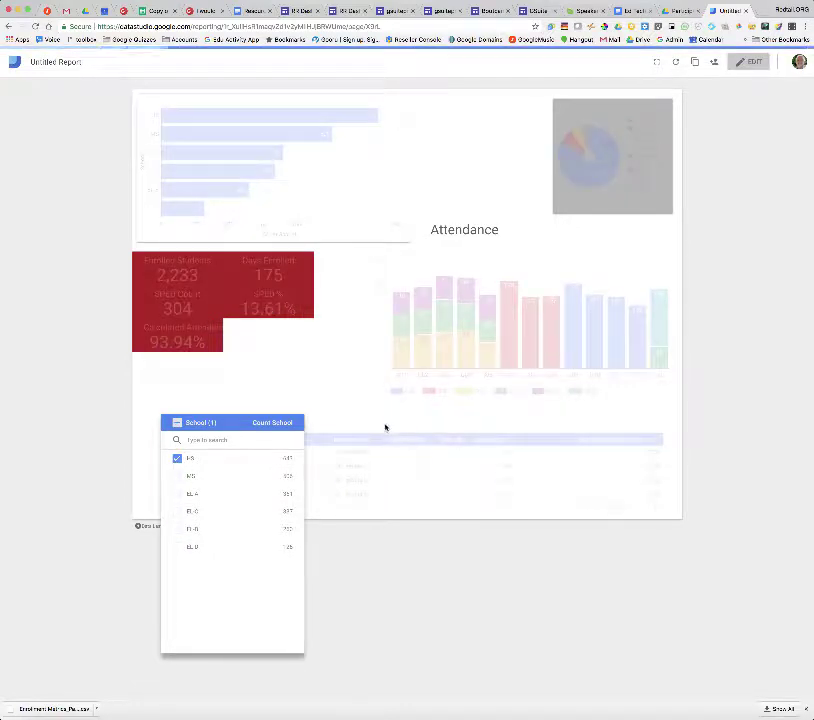
pyautogui.click(389, 426)
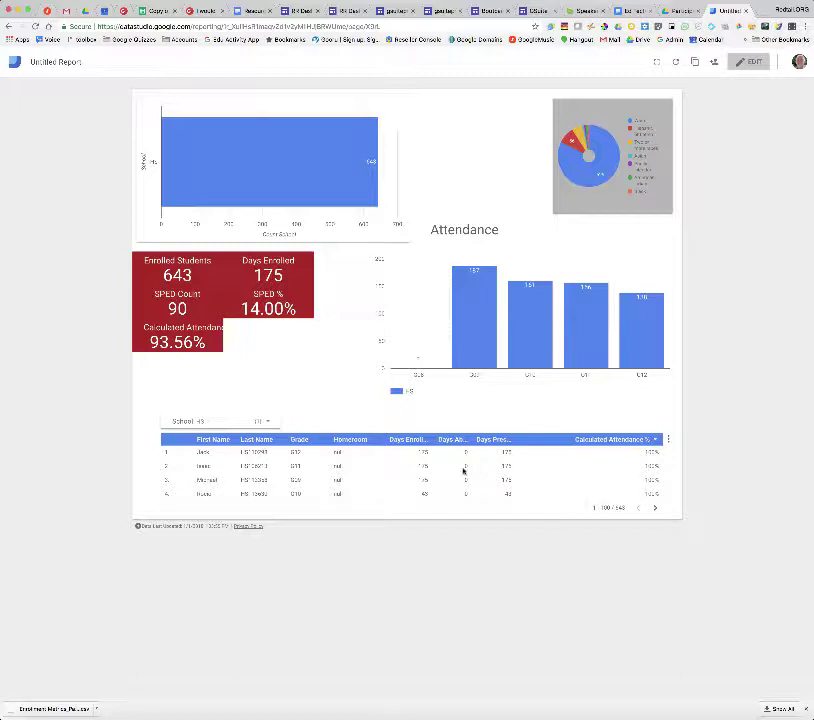
# - Sort the previewed student table by Grade, descending and ascending, and return to editing the report
pyautogui.click(303, 443)
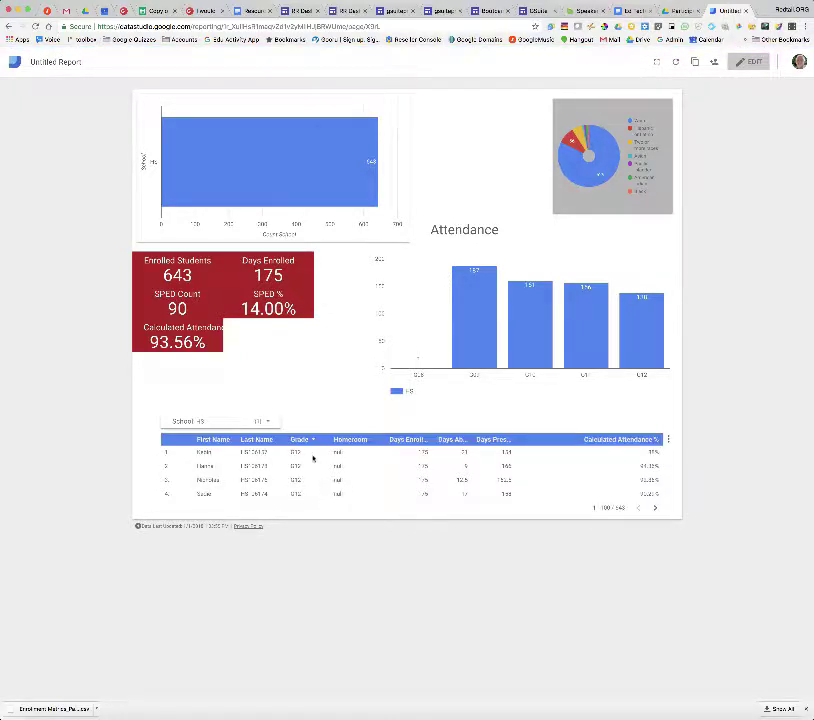
pyautogui.click(312, 443)
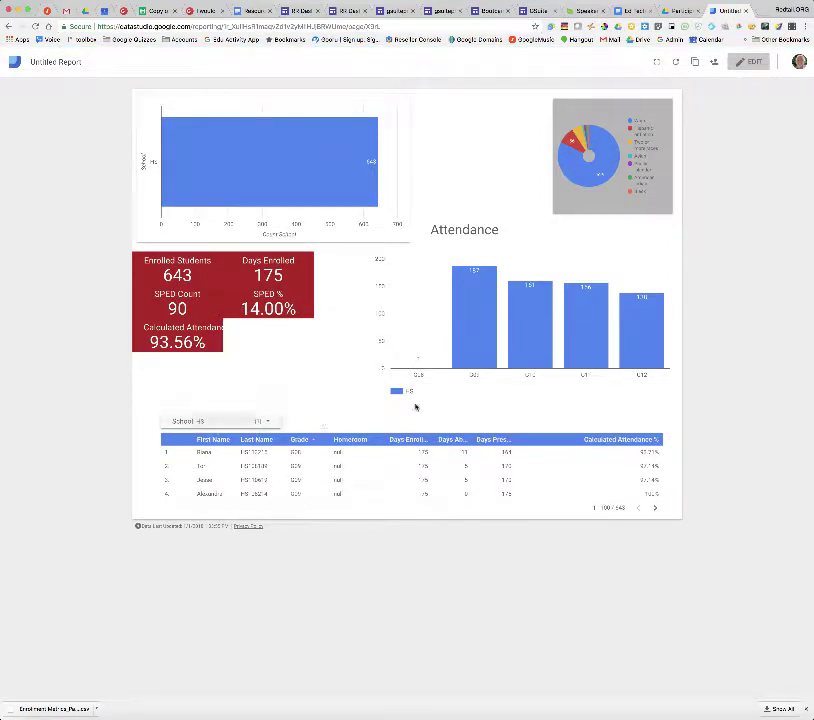
pyautogui.click(750, 63)
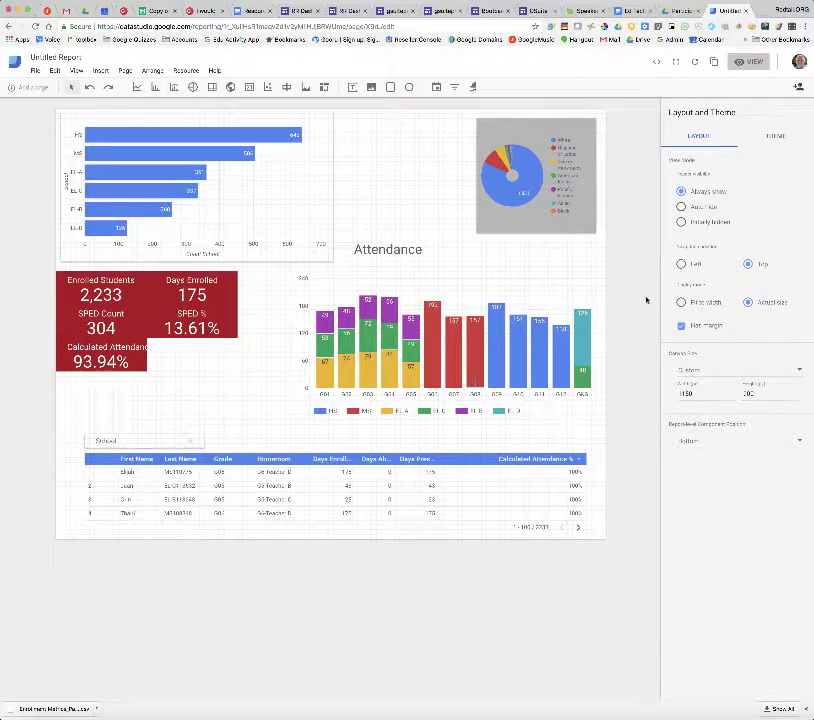
# - Look at the attendance data in the source Google Sheets spreadsheet and return to the Data Studio report
pyautogui.click(158, 11)
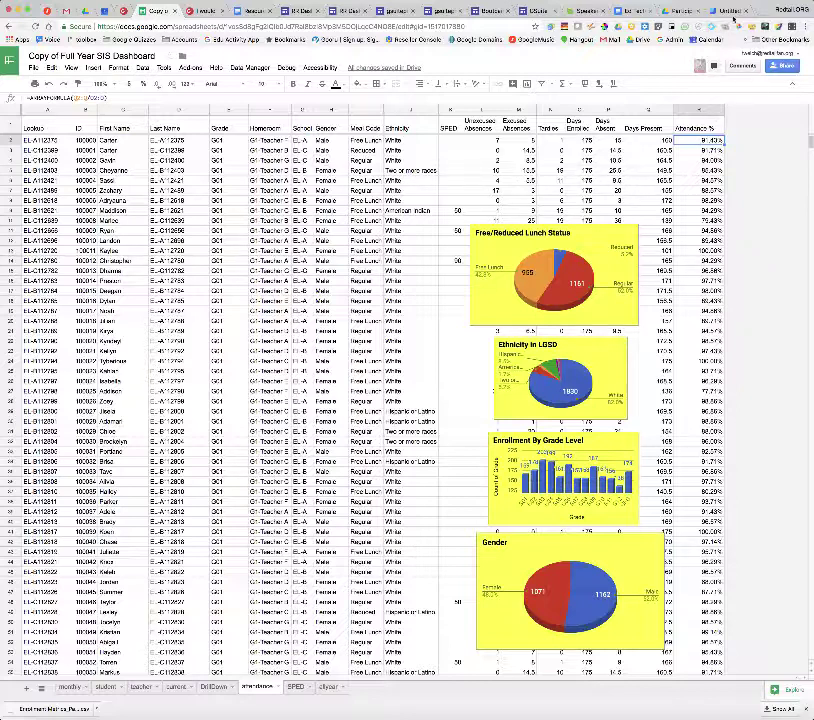
pyautogui.click(730, 12)
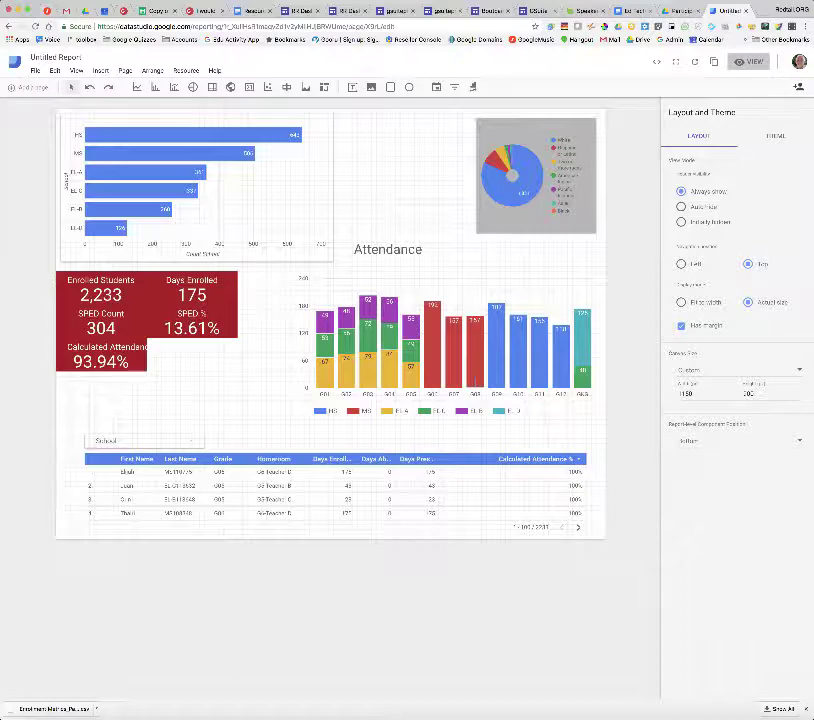